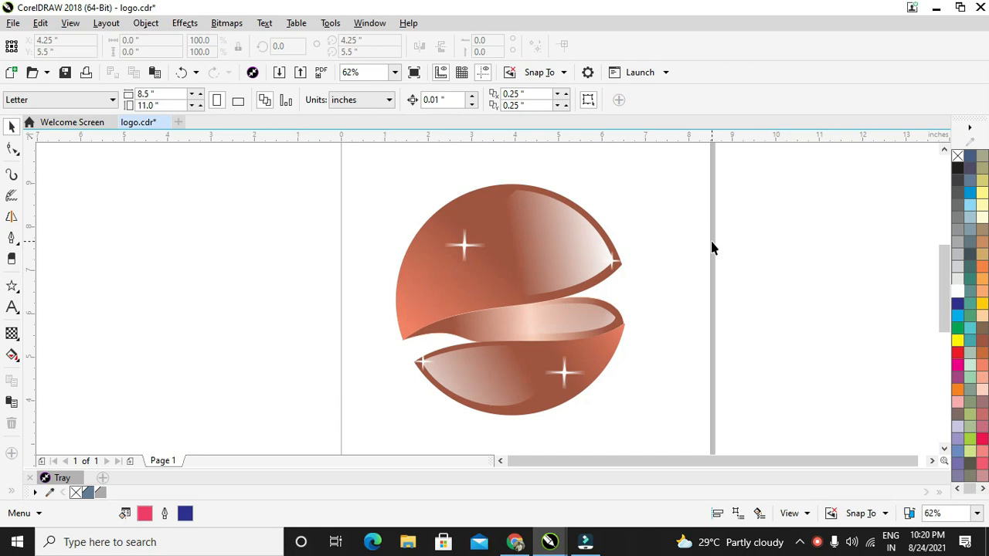
# Examine the separate shapes that make up the finished copper sphere logo
pyautogui.scroll(-2, 692, 229)
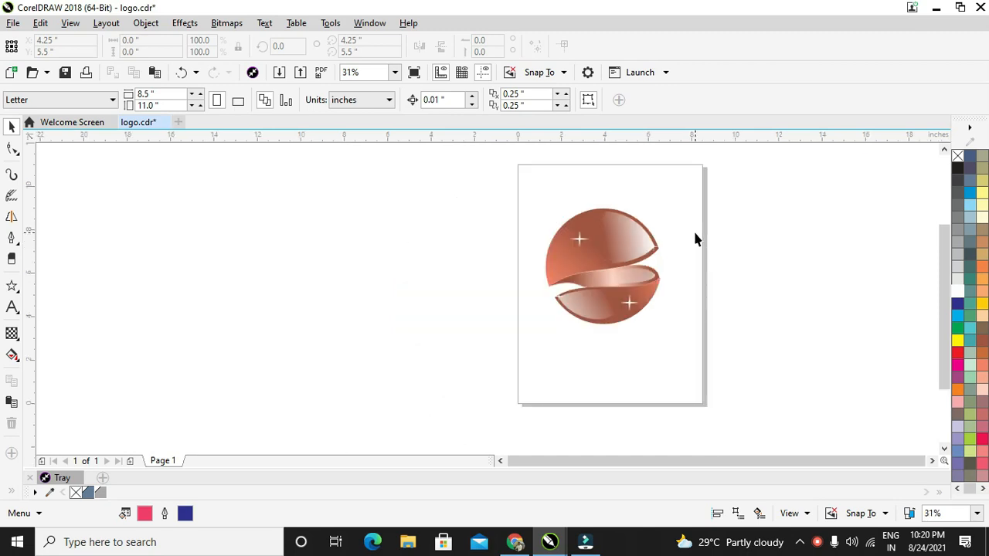
pyautogui.scroll(2, 669, 225)
pyautogui.click(542, 216)
pyautogui.press('Escape')
pyautogui.click(443, 256)
pyautogui.click(468, 299)
pyautogui.click(525, 366)
pyautogui.click(590, 384)
pyautogui.click(640, 357)
pyautogui.click(595, 315)
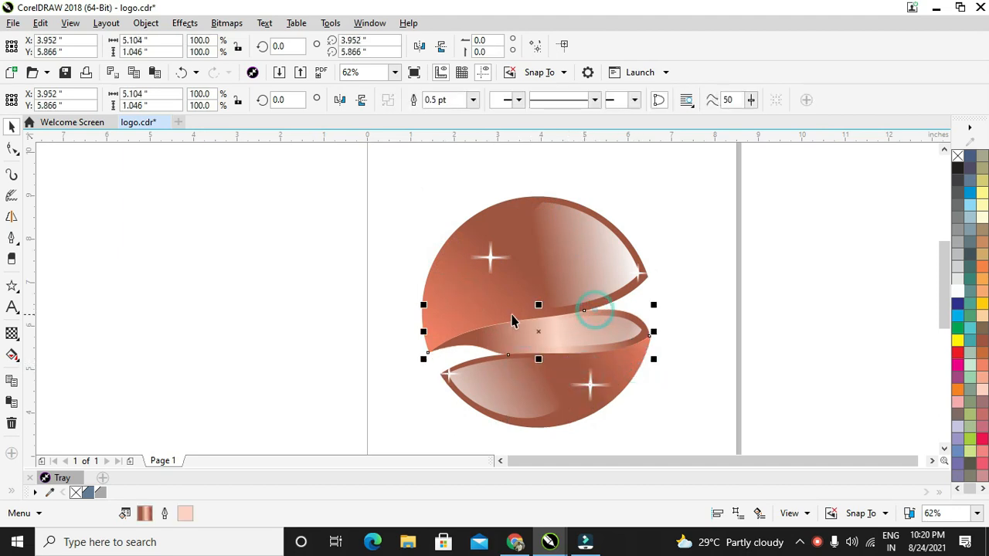
pyautogui.click(484, 283)
pyautogui.click(665, 239)
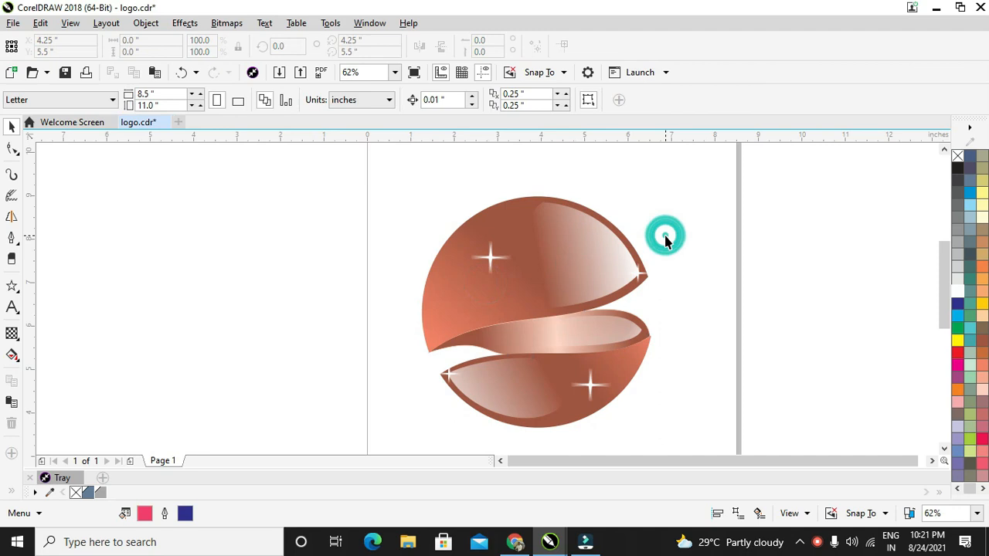
# Move the whole finished logo off the page into the empty area to its left
pyautogui.scroll(-1, 696, 210)
pyautogui.moveTo(720, 163); pyautogui.dragTo(496, 359)
pyautogui.moveTo(606, 252); pyautogui.dragTo(227, 220)
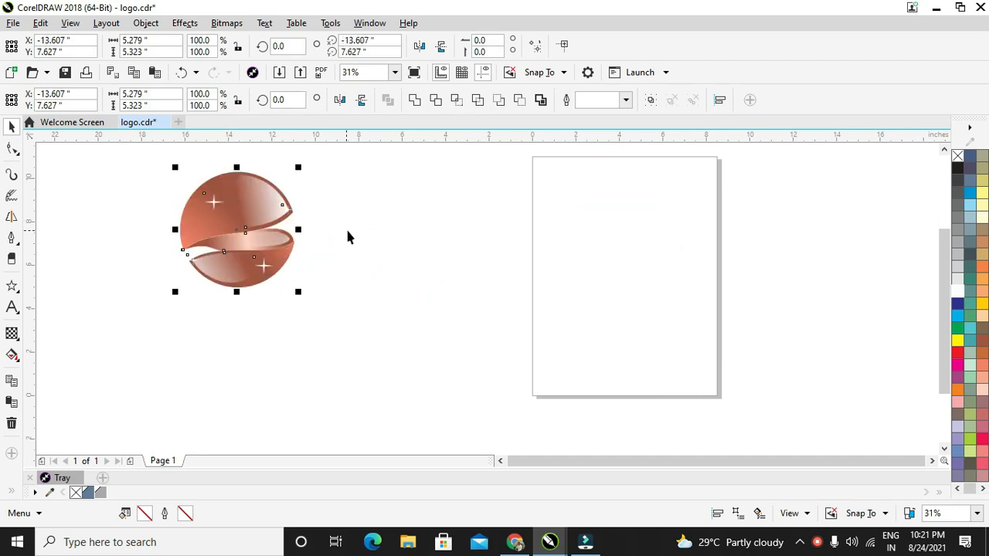
pyautogui.click(344, 226)
pyautogui.click(944, 149)
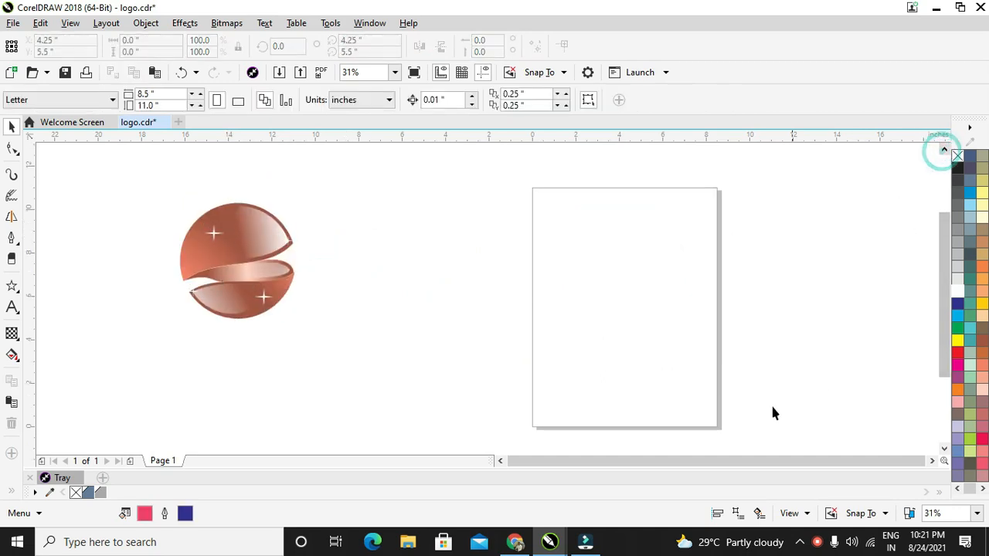
pyautogui.click(724, 461)
pyautogui.click(791, 284)
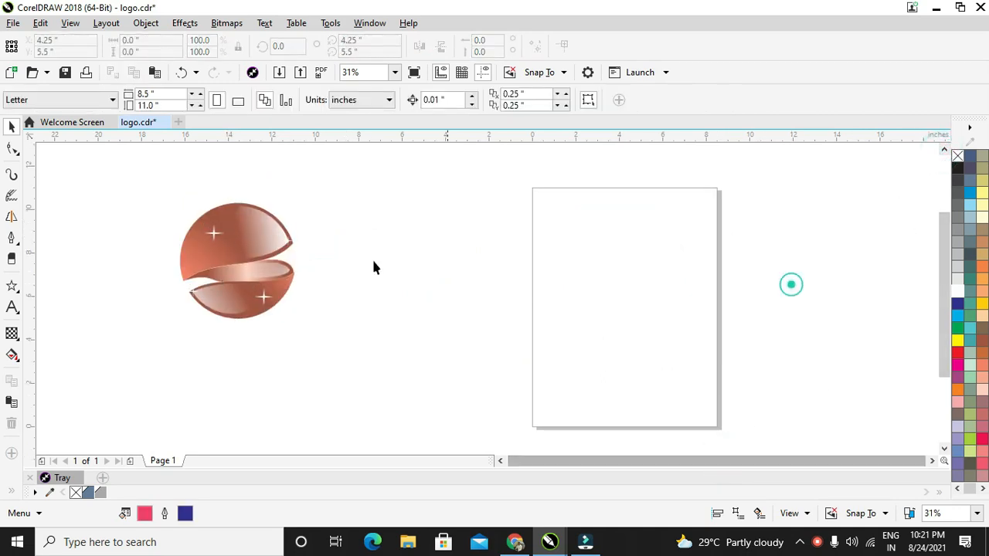
# Draw a circle about 4.47 inches in diameter in the upper part of the page
pyautogui.click(13, 288)
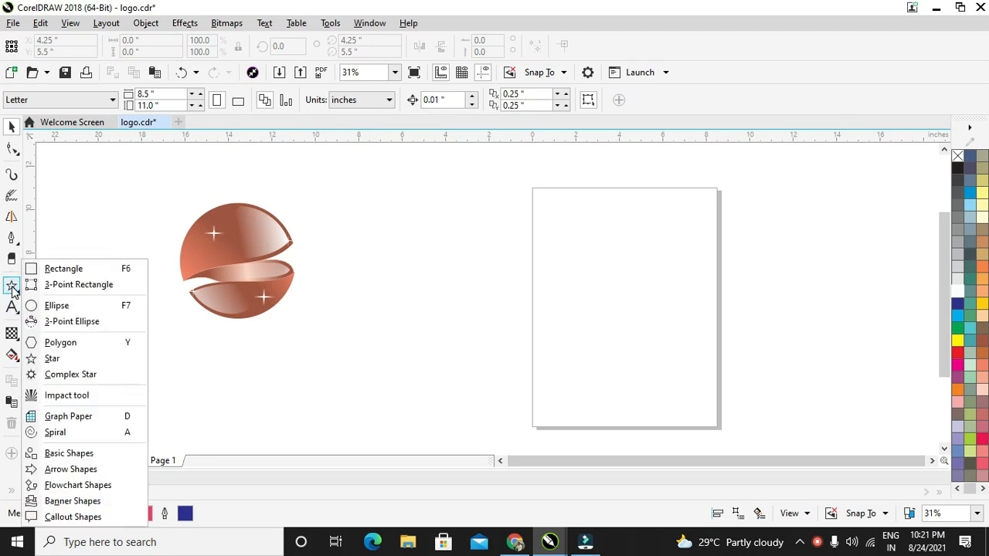
pyautogui.click(57, 306)
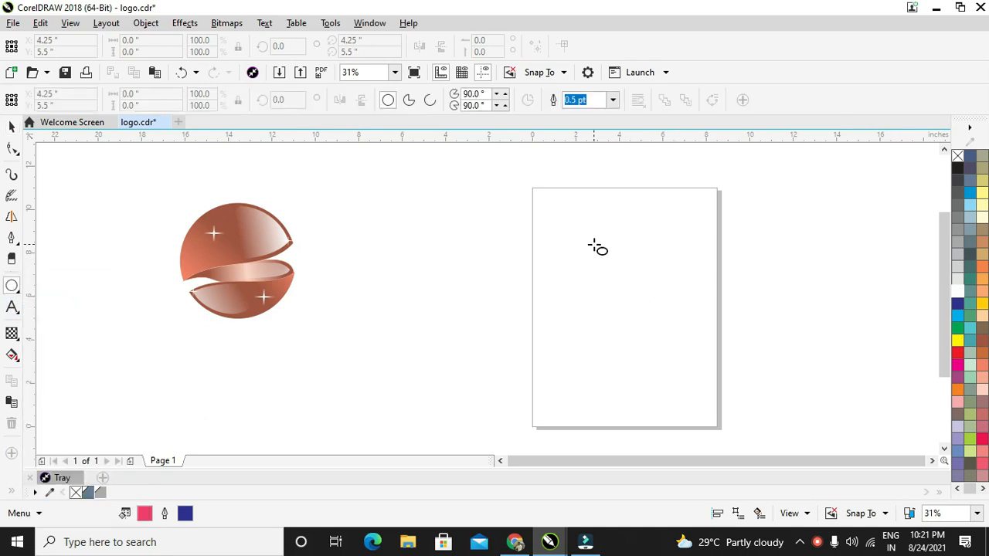
pyautogui.moveTo(592, 246); pyautogui.dragTo(646, 296)
pyautogui.press('space')
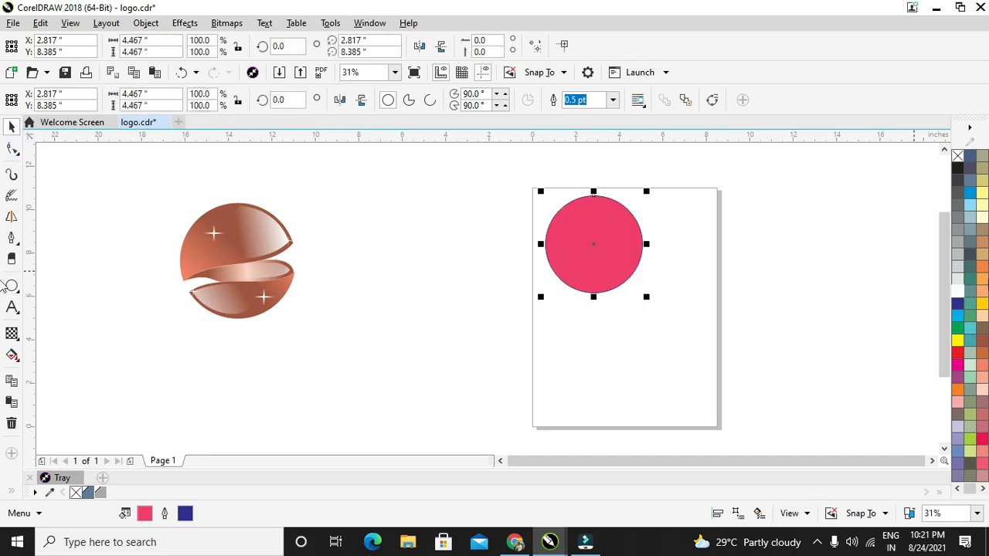
# Give the circle a white fill and black outline, and move it toward the middle of the page
pyautogui.click(958, 280)
pyautogui.click(958, 291)
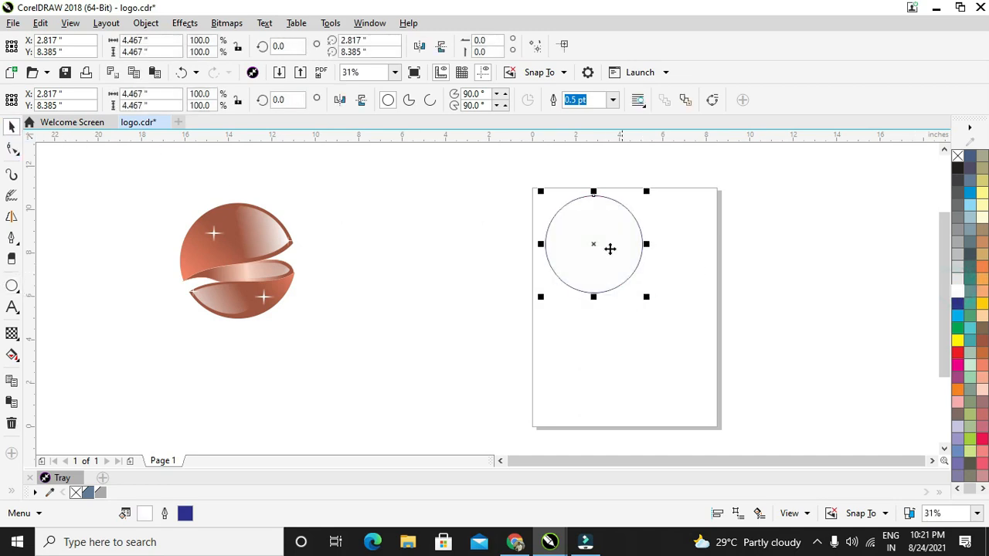
pyautogui.moveTo(602, 237); pyautogui.dragTo(622, 261)
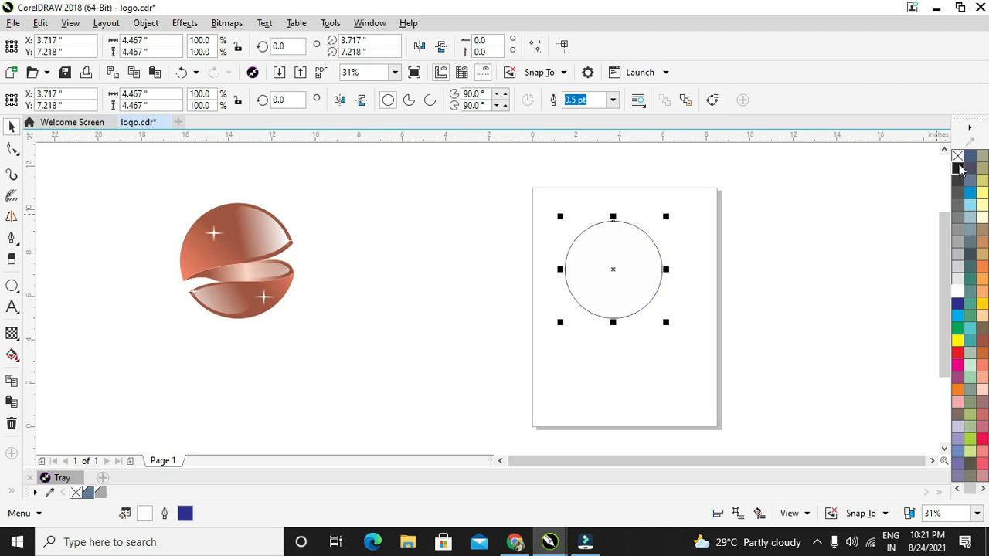
pyautogui.rightClick(957, 167)
# Enlarge the circle around its centre to about 5.07 inches in diameter
pyautogui.scroll(1, 758, 217)
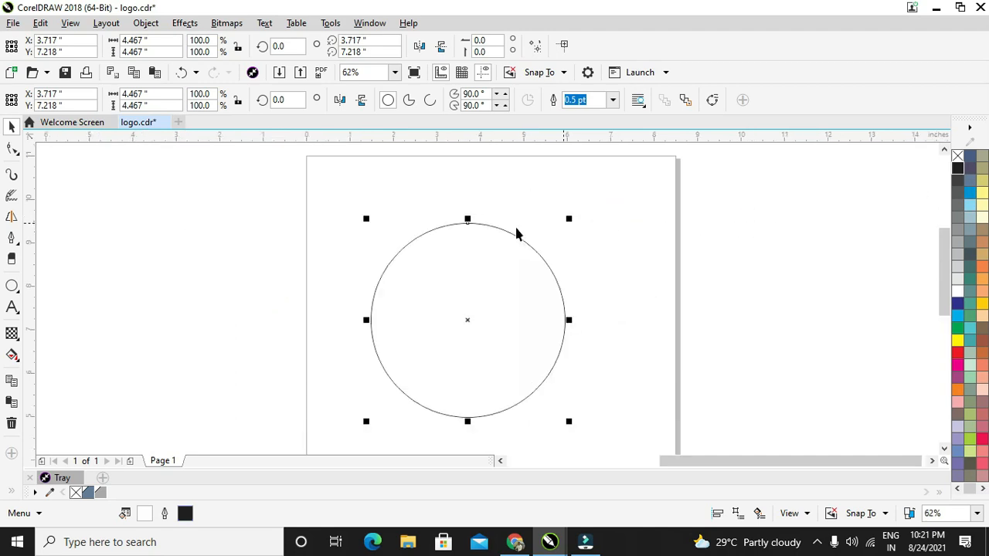
pyautogui.scroll(-1, 467, 235)
pyautogui.moveTo(519, 330); pyautogui.dragTo(526, 337)
pyautogui.click(616, 306)
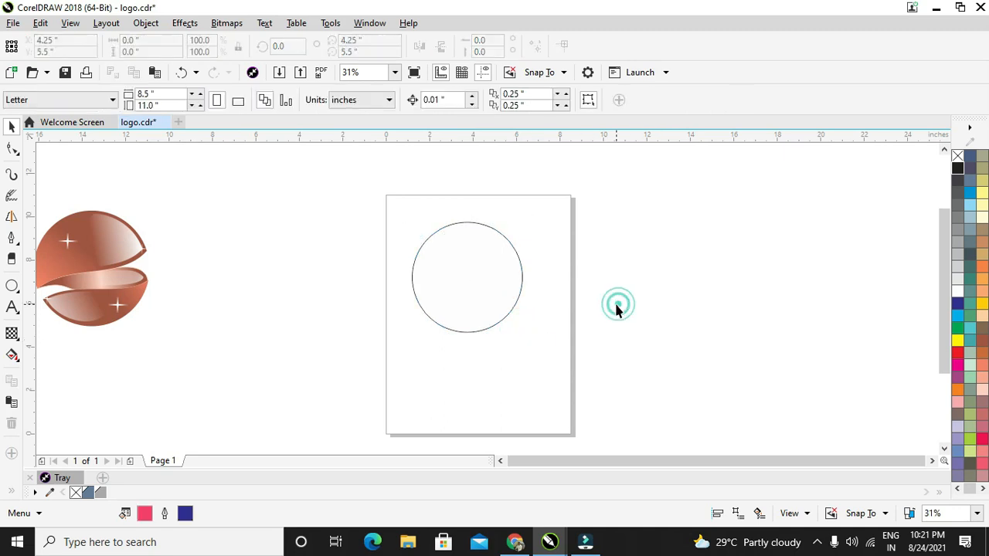
# Draw a slanted straight line about 6.3 inches wide and 1.8 inches high across the circle with the Pen tool
pyautogui.click(11, 198)
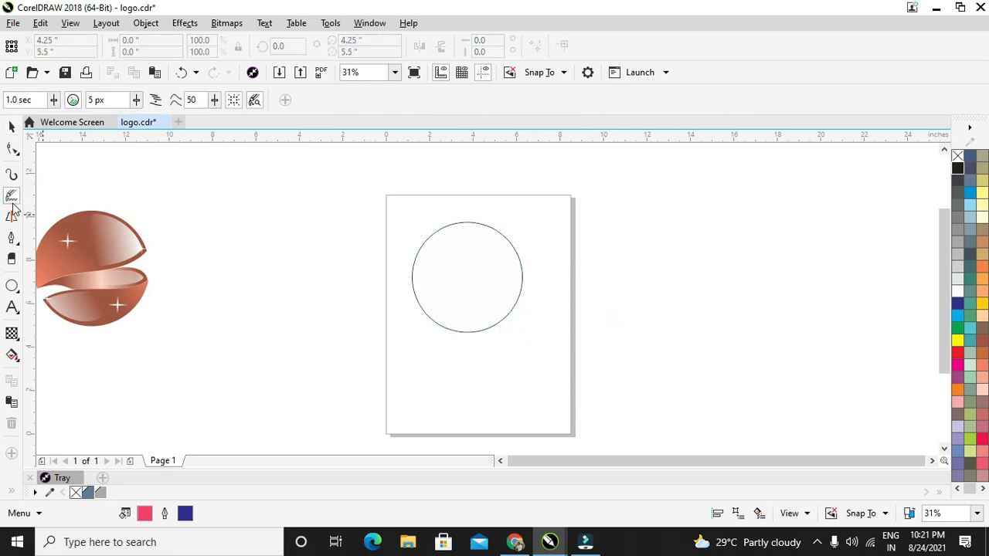
pyautogui.click(12, 238)
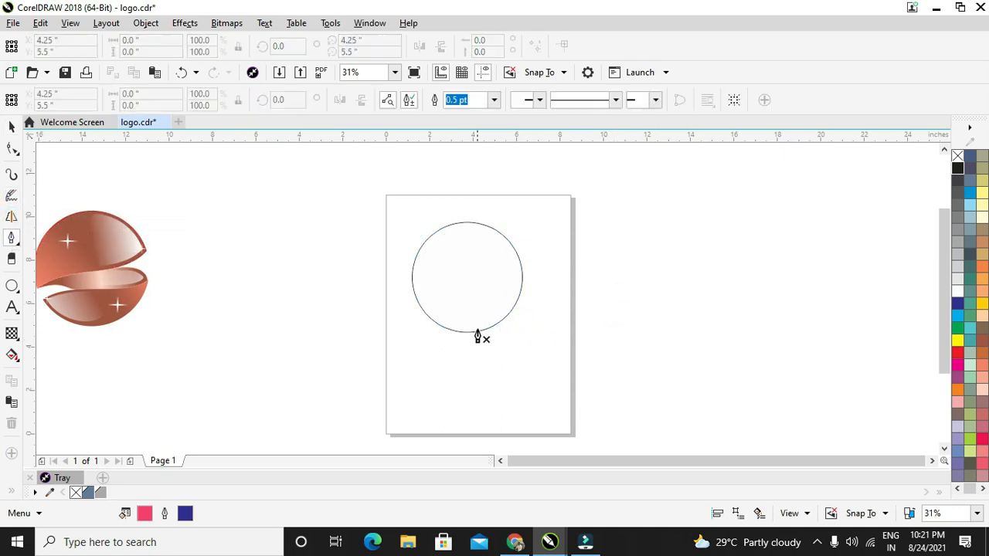
pyautogui.click(401, 293)
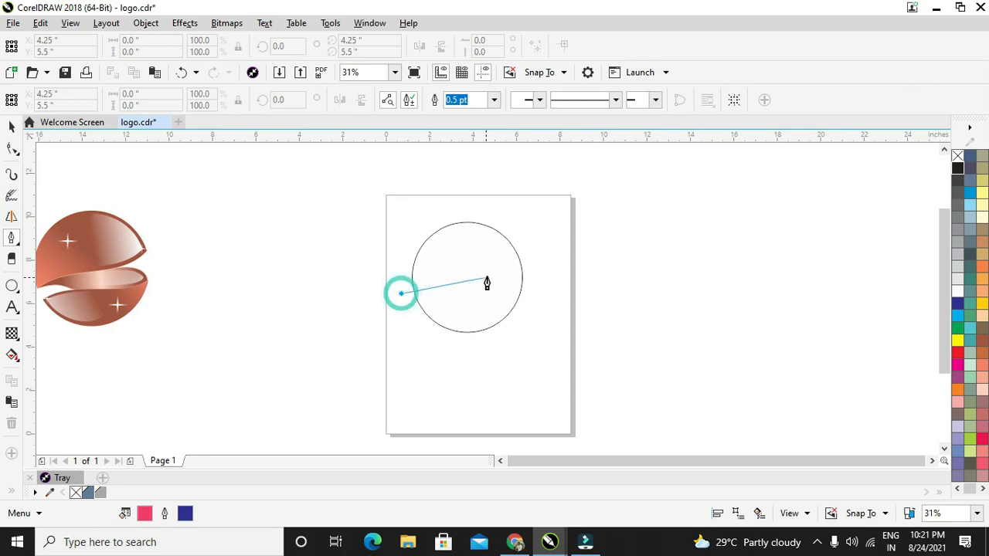
pyautogui.doubleClick(539, 258)
pyautogui.click(537, 252)
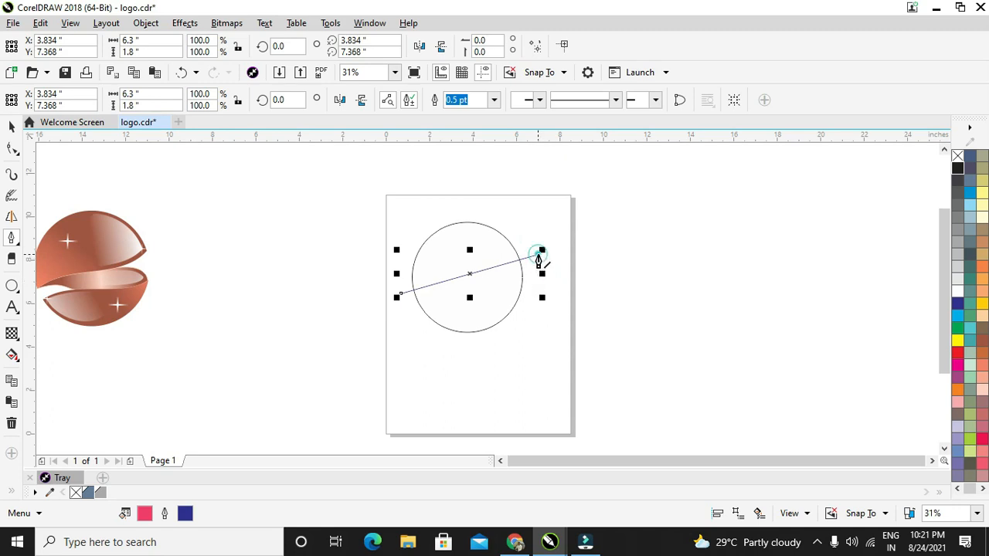
# Convert the slanted line to a curve and bend it into a gentle S-shaped wave crossing the circle
pyautogui.click(14, 149)
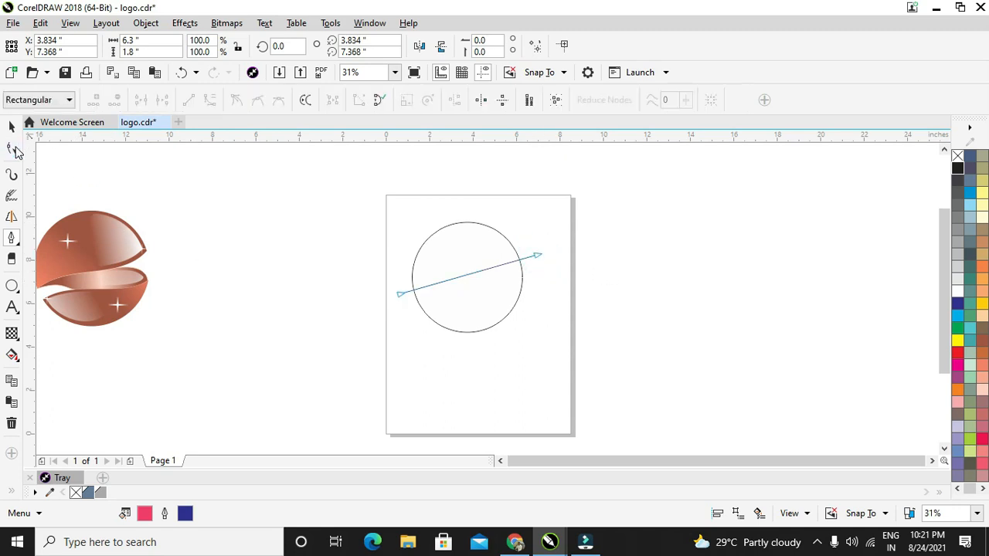
pyautogui.click(469, 276)
pyautogui.click(466, 274)
pyautogui.rightClick(466, 274)
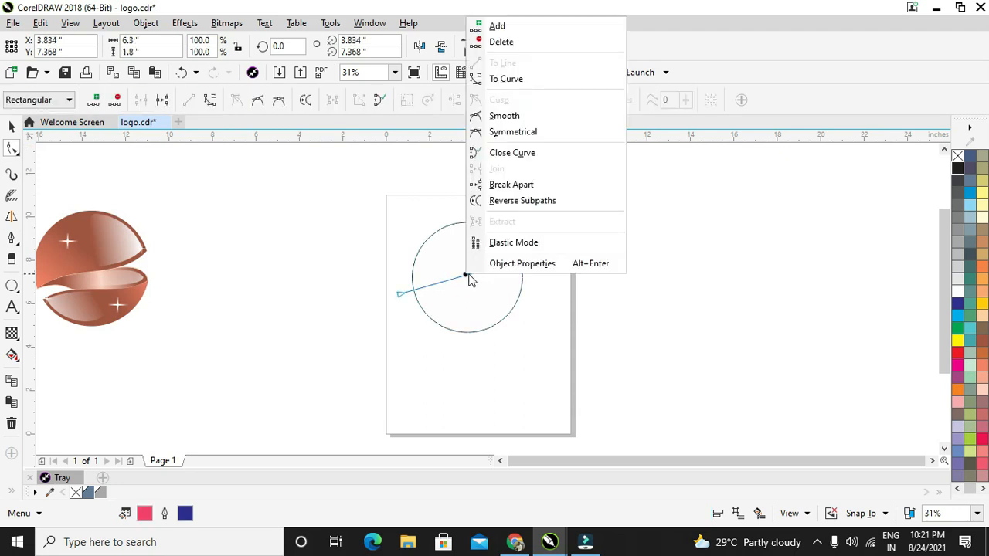
pyautogui.click(502, 78)
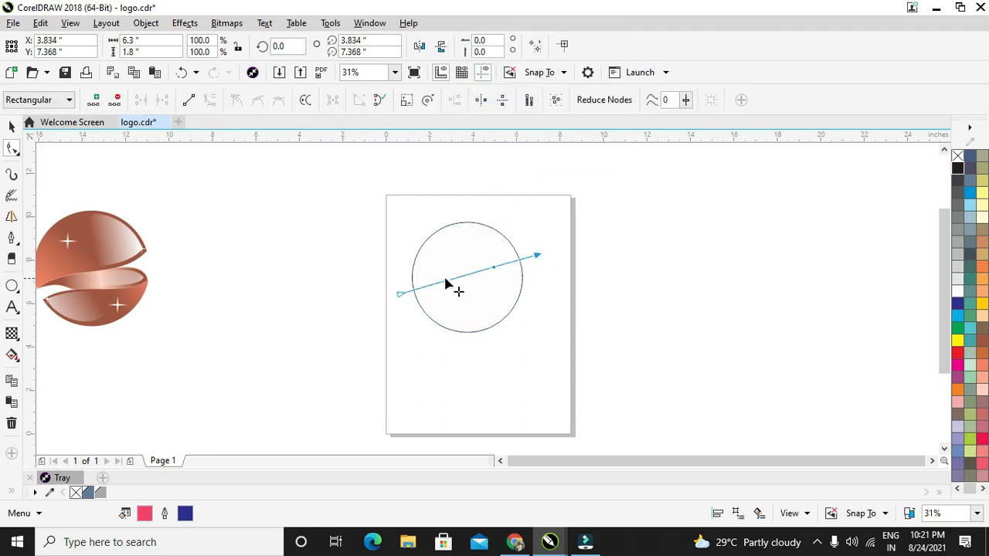
pyautogui.moveTo(445, 286); pyautogui.dragTo(503, 293)
pyautogui.moveTo(399, 295); pyautogui.dragTo(396, 295)
# Place a copy of the wavy curve about 1 inch below the original
pyautogui.click(12, 126)
pyautogui.moveTo(461, 274); pyautogui.dragTo(467, 301)
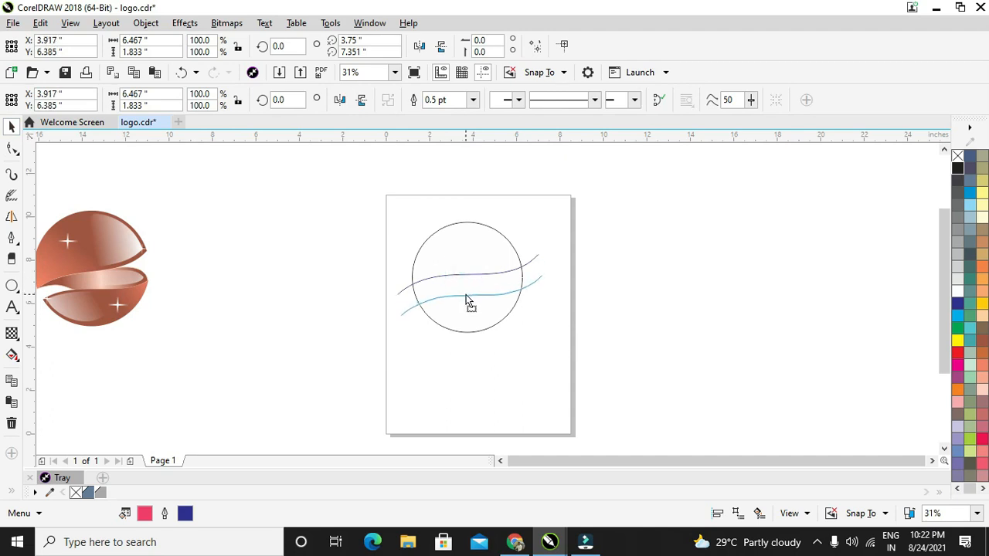
pyautogui.moveTo(466, 302); pyautogui.dragTo(467, 301)
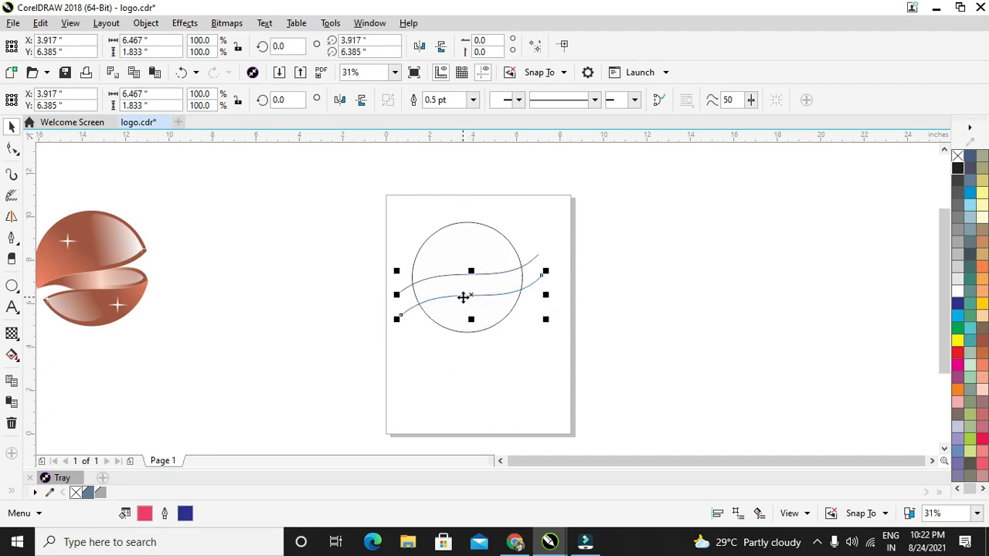
# Reshape the lower wavy curve by deepening its dip near the right end and raising its left end slightly
pyautogui.click(510, 300)
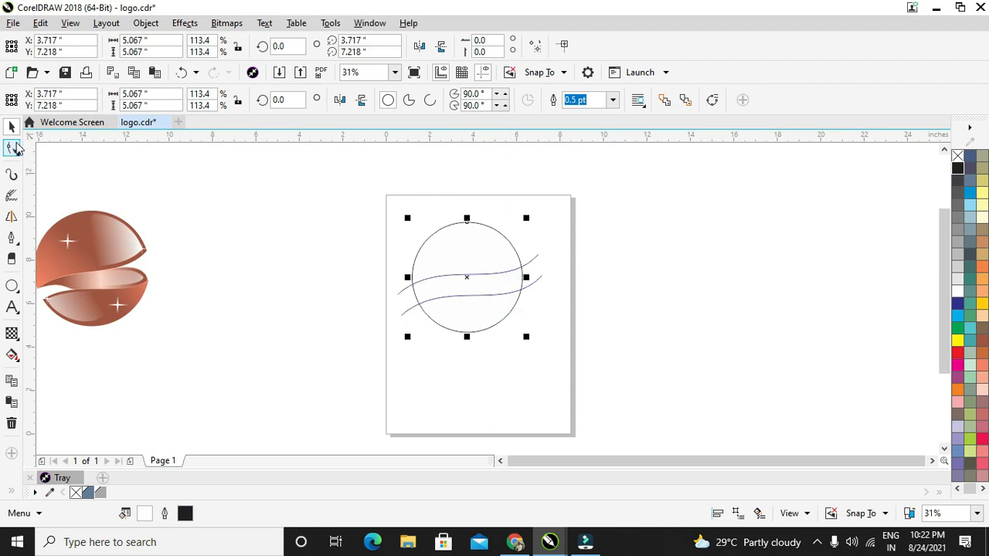
pyautogui.press('F10')
pyautogui.click(537, 283)
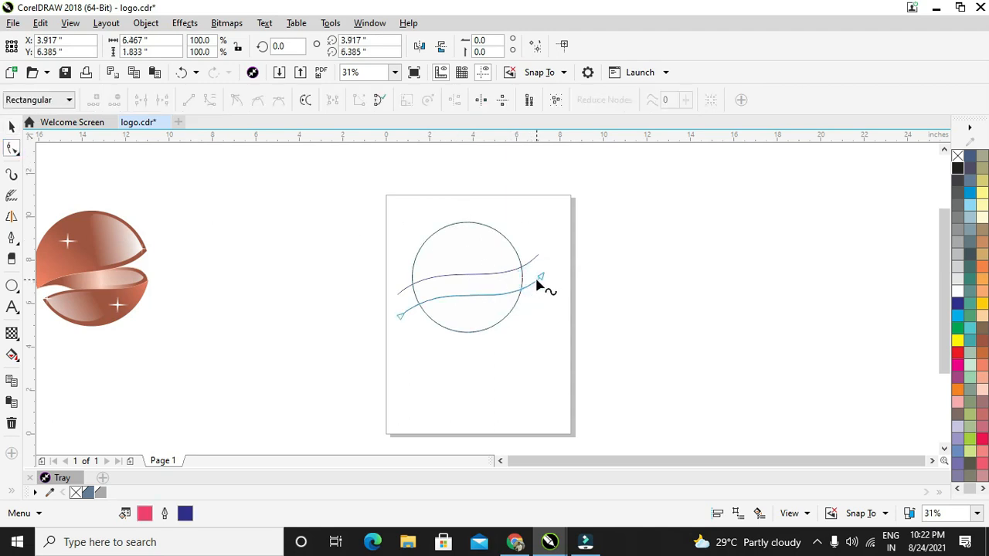
pyautogui.click(539, 281)
pyautogui.moveTo(503, 314); pyautogui.dragTo(513, 328)
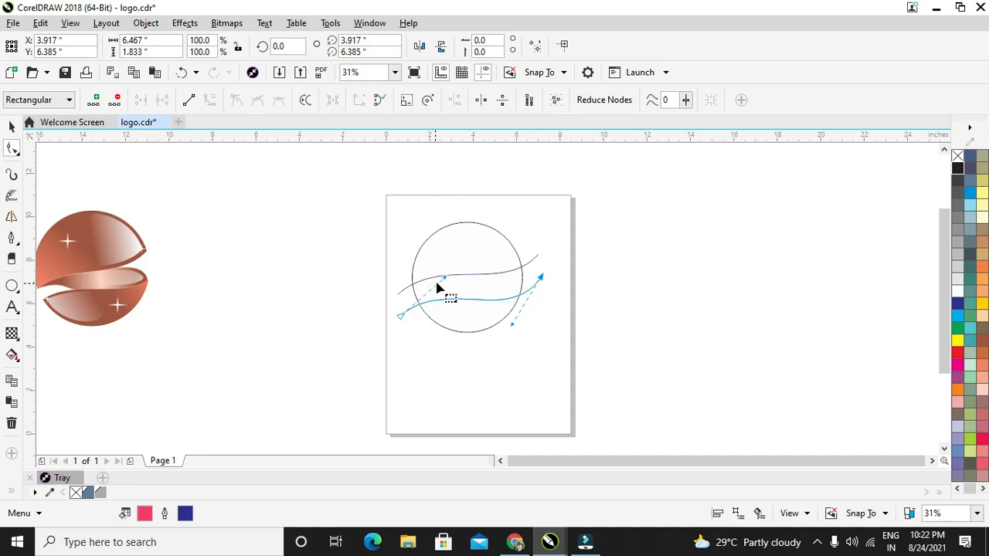
pyautogui.moveTo(401, 319); pyautogui.dragTo(402, 314)
pyautogui.click(401, 311)
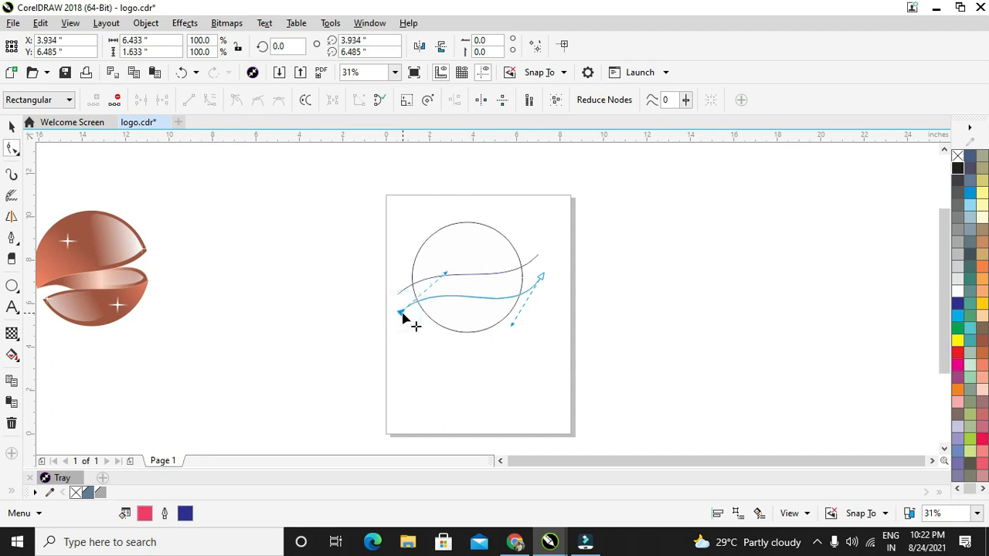
# Create blue-grey shapes with Smart Fill from the circle's areas above the upper curve and below the lower curve
pyautogui.click(12, 126)
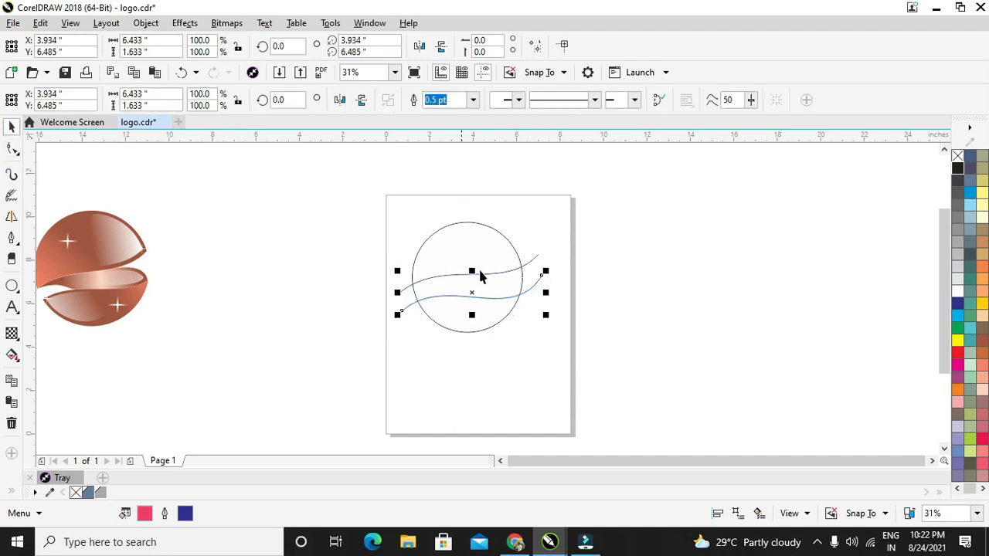
pyautogui.click(531, 266)
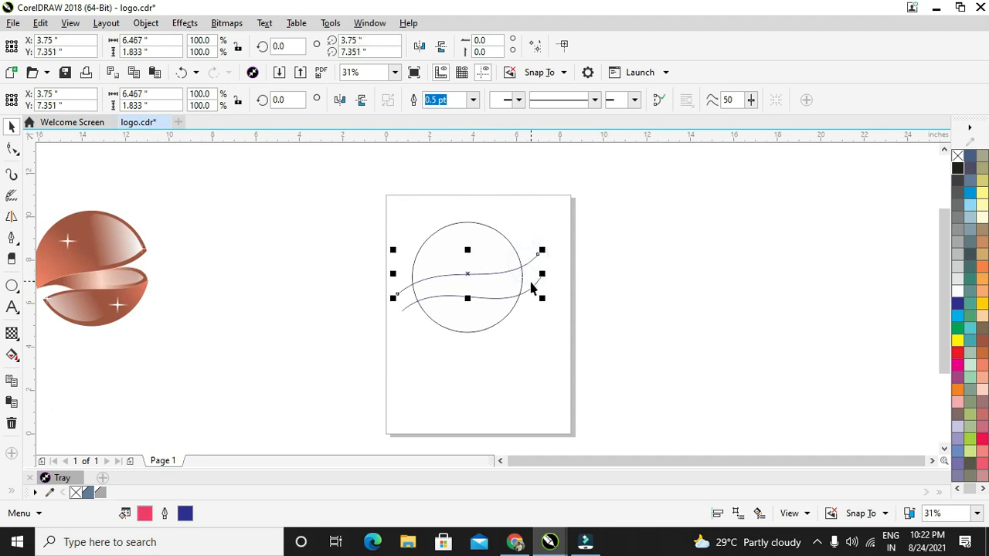
pyautogui.click(532, 289)
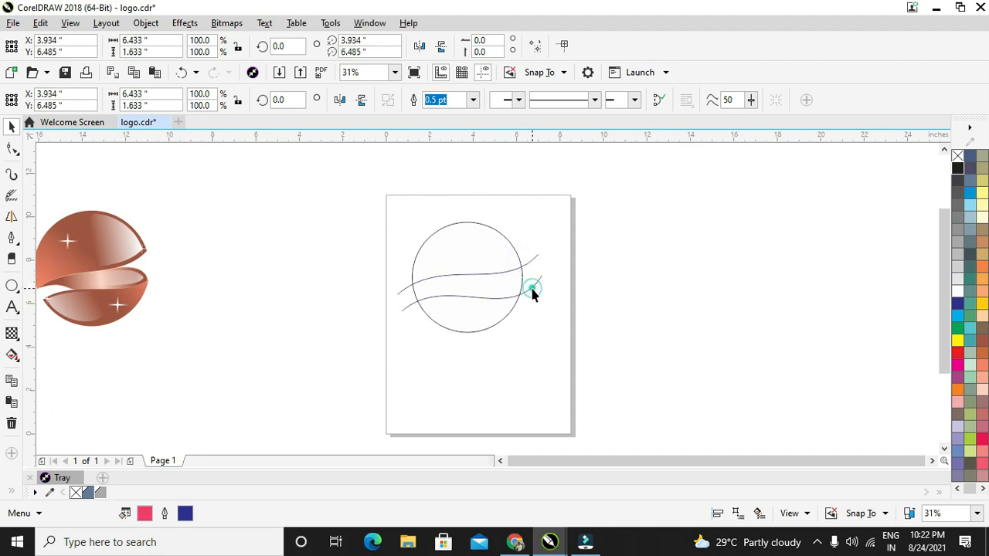
pyautogui.click(525, 229)
pyautogui.click(492, 238)
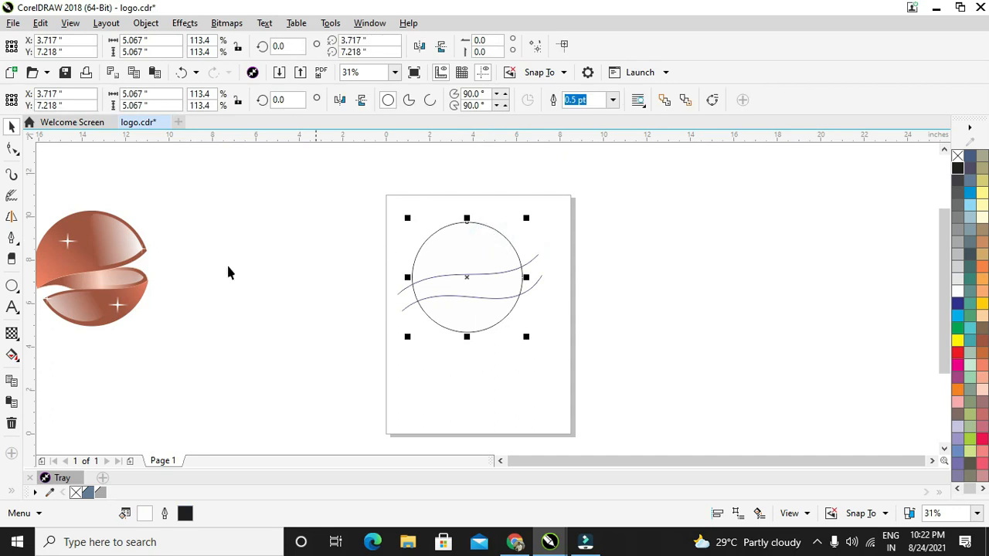
pyautogui.click(17, 360)
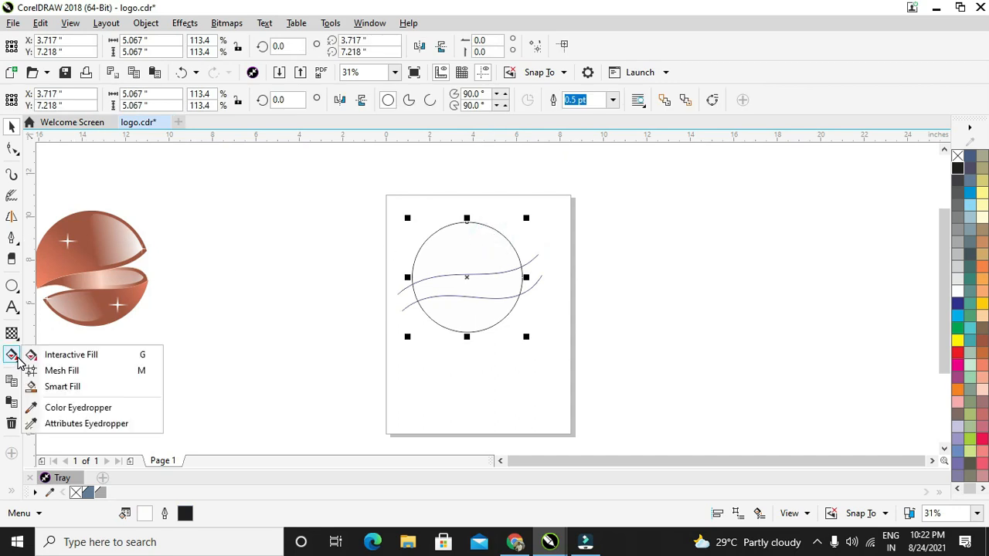
pyautogui.click(55, 387)
pyautogui.click(473, 250)
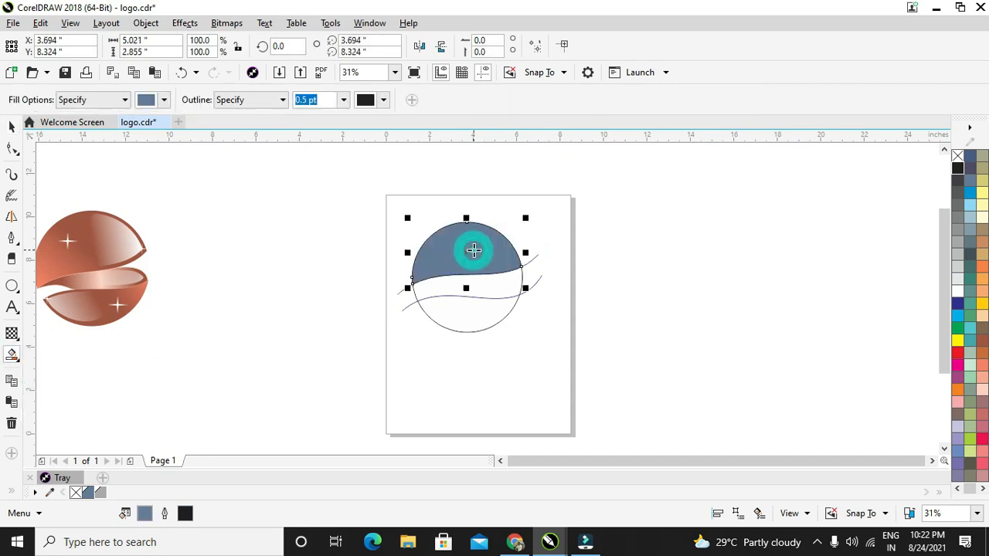
pyautogui.click(463, 319)
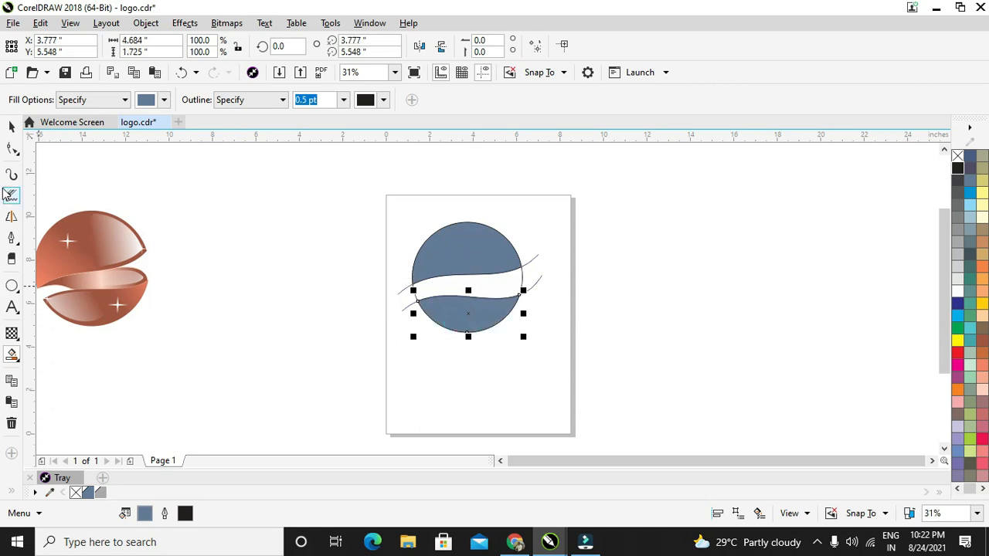
# Move the two blue-grey shapes together off the page, to the left of the original circle and curves
pyautogui.click(8, 128)
pyautogui.click(483, 264)
pyautogui.click(469, 311)
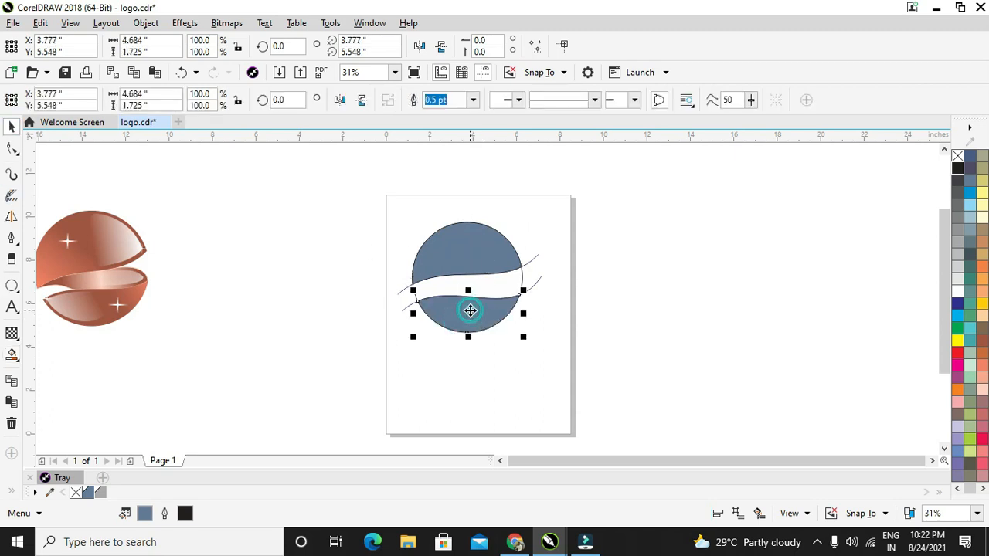
pyautogui.keyDown('shift'); pyautogui.click(472, 267); pyautogui.keyUp('shift')
pyautogui.moveTo(469, 260); pyautogui.dragTo(333, 250)
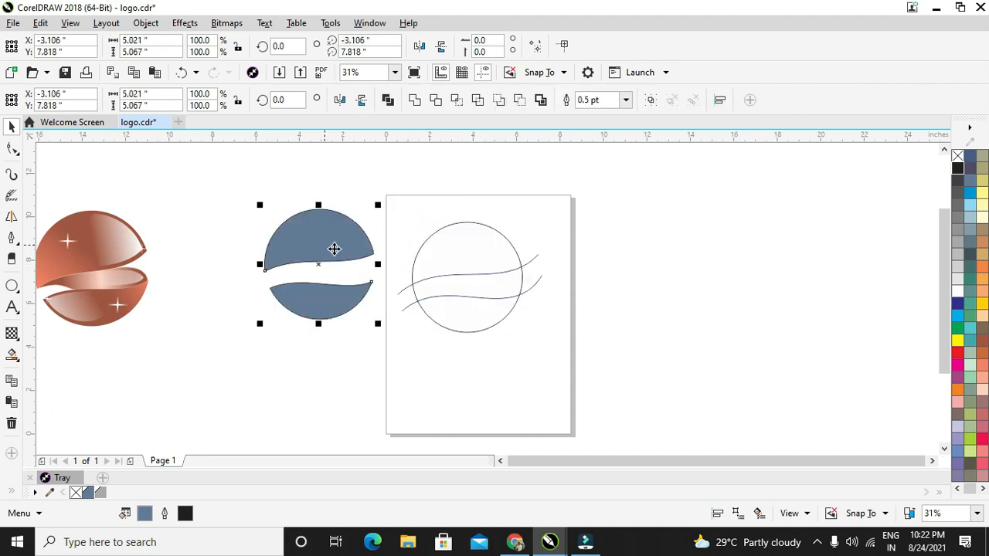
# Move the original circle and wavy curves off the page to its right, and place the two blue-grey shapes together on the page
pyautogui.click(456, 297)
pyautogui.moveTo(388, 184); pyautogui.dragTo(567, 356)
pyautogui.moveTo(420, 251); pyautogui.dragTo(782, 237)
pyautogui.moveTo(255, 184); pyautogui.dragTo(438, 341)
pyautogui.moveTo(219, 183); pyautogui.dragTo(389, 332)
pyautogui.moveTo(326, 241); pyautogui.dragTo(475, 254)
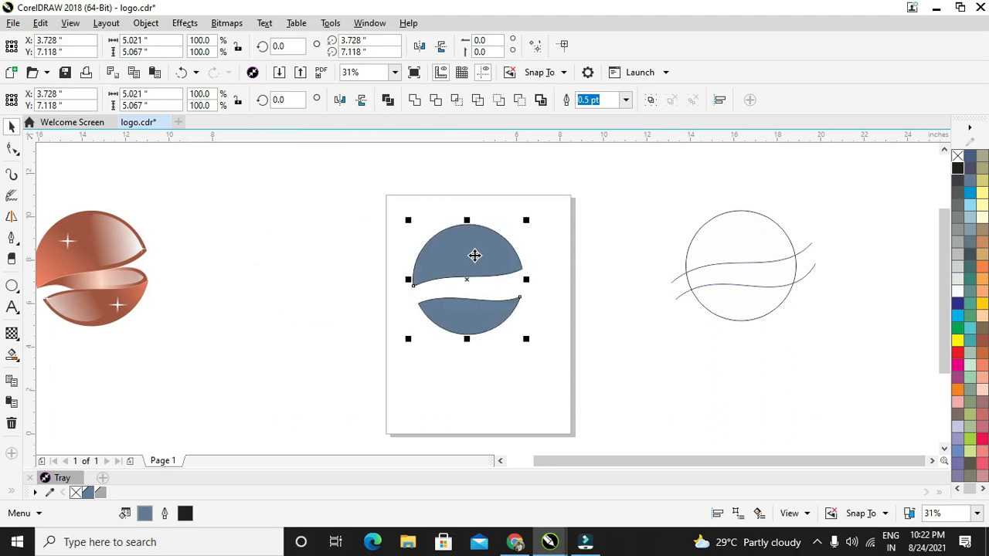
# Draw two straight Pen lines across the gap: lower shape's right tip to the upper shape's edge, and upper shape's left tip to the lower shape's edge
pyautogui.scroll(2, 472, 251)
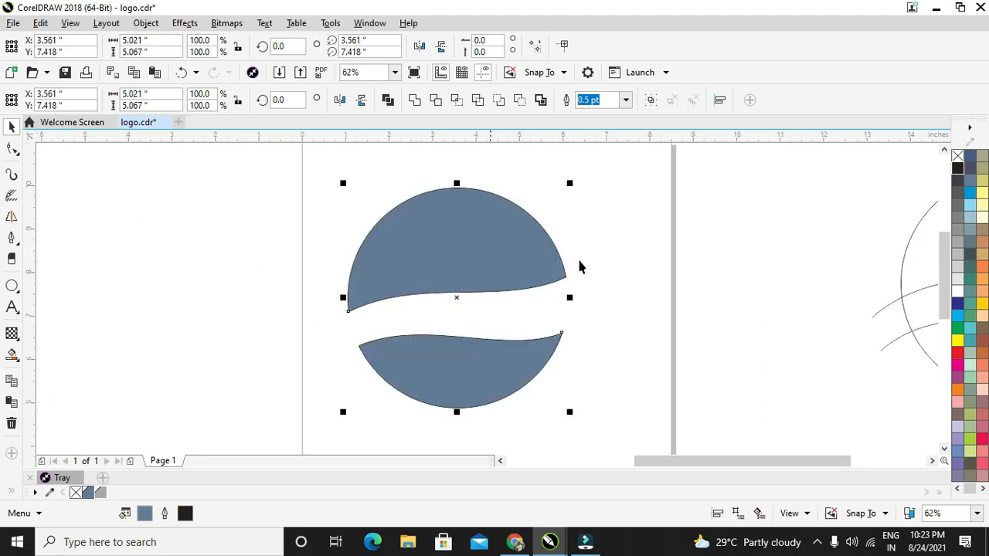
pyautogui.click(620, 289)
pyautogui.click(435, 276)
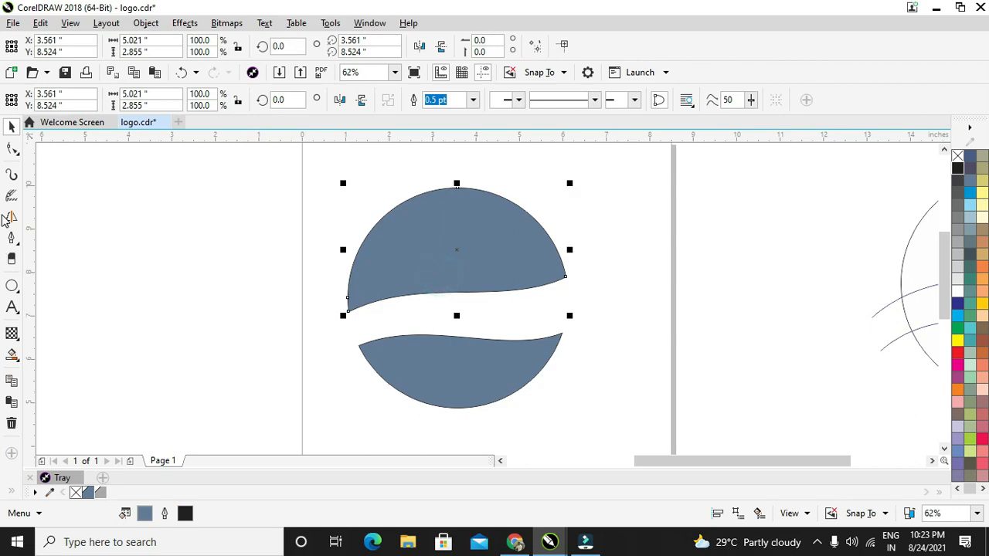
pyautogui.click(12, 239)
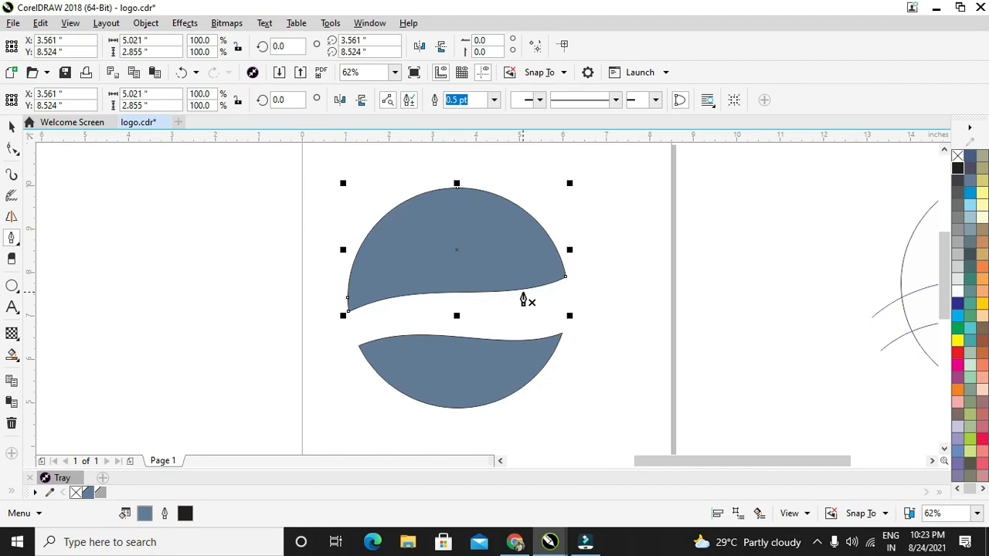
pyautogui.click(561, 332)
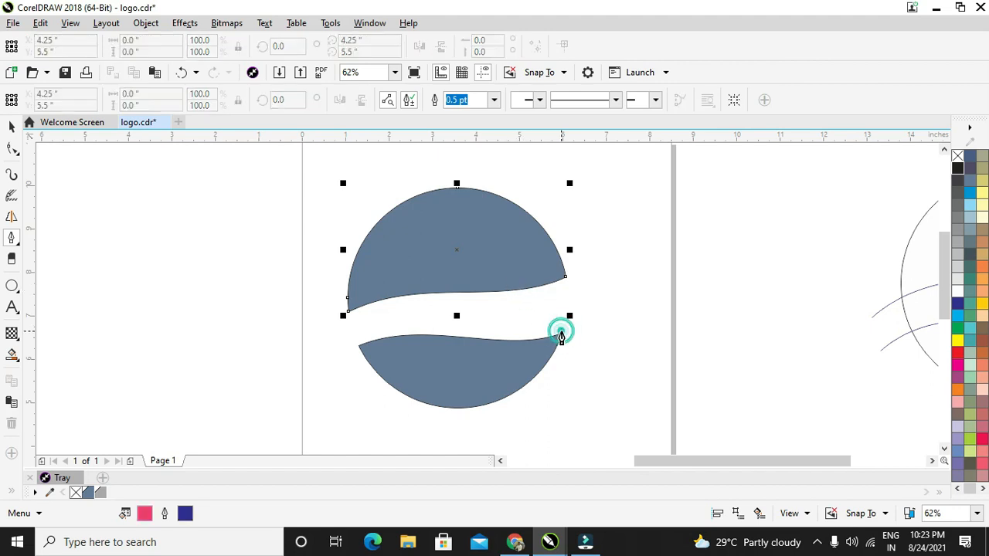
pyautogui.click(509, 295)
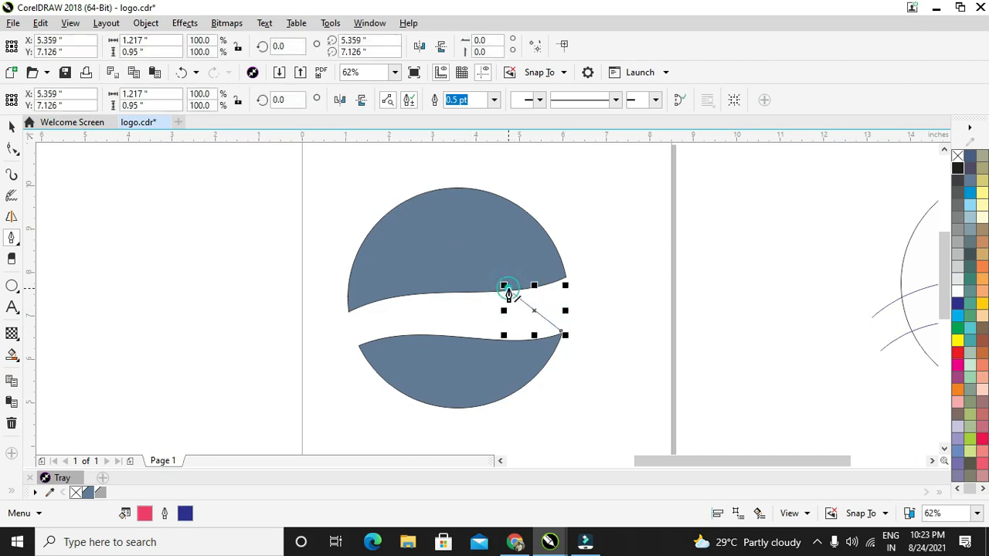
pyautogui.click(349, 312)
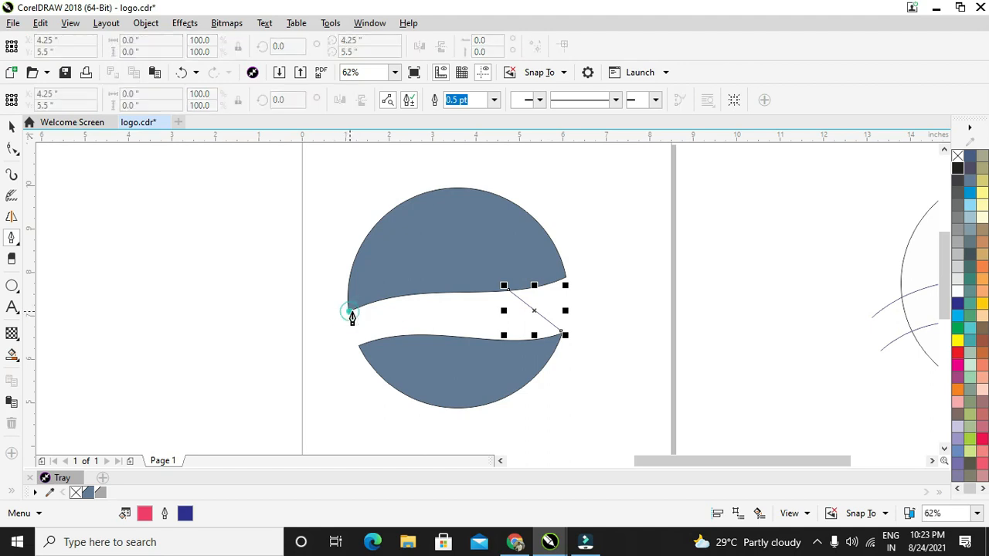
pyautogui.click(453, 338)
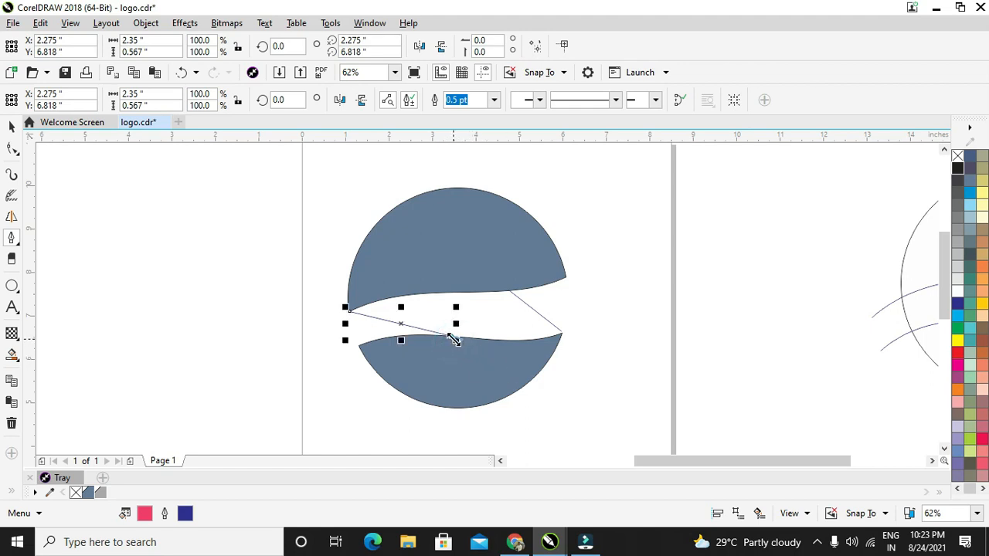
# Fill both the upper and lower sphere shapes with white
pyautogui.press('F10')
pyautogui.click(452, 253)
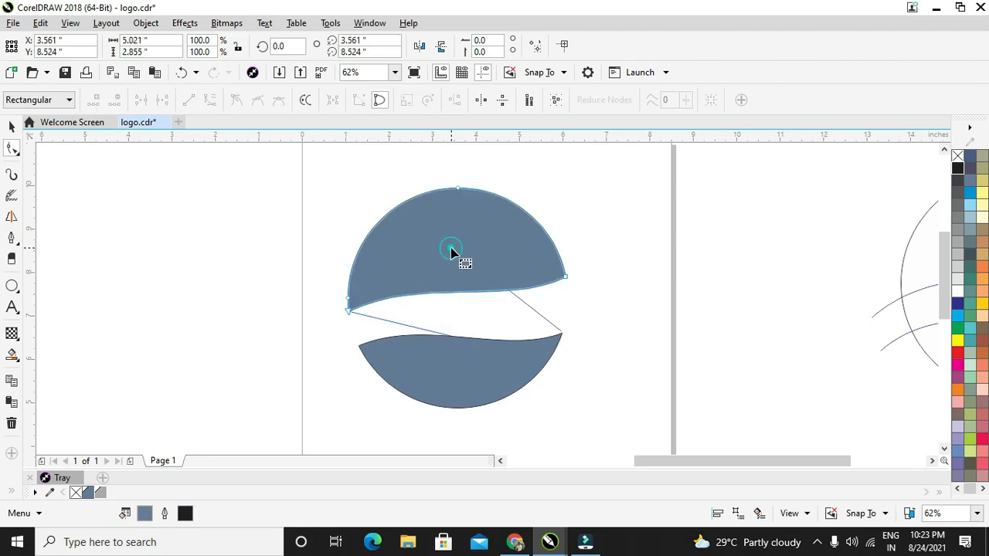
pyautogui.click(12, 126)
pyautogui.click(424, 243)
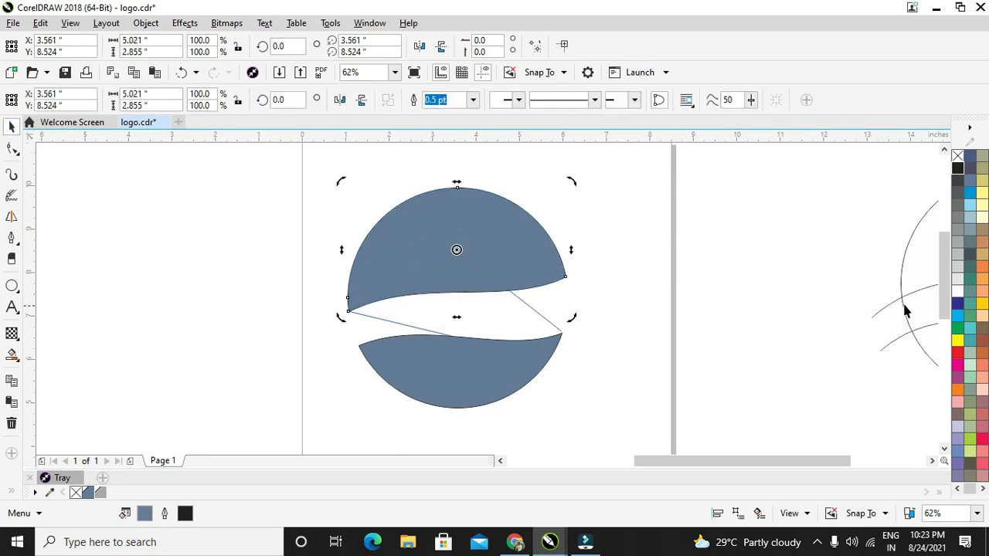
pyautogui.click(957, 290)
pyautogui.click(689, 301)
pyautogui.click(523, 371)
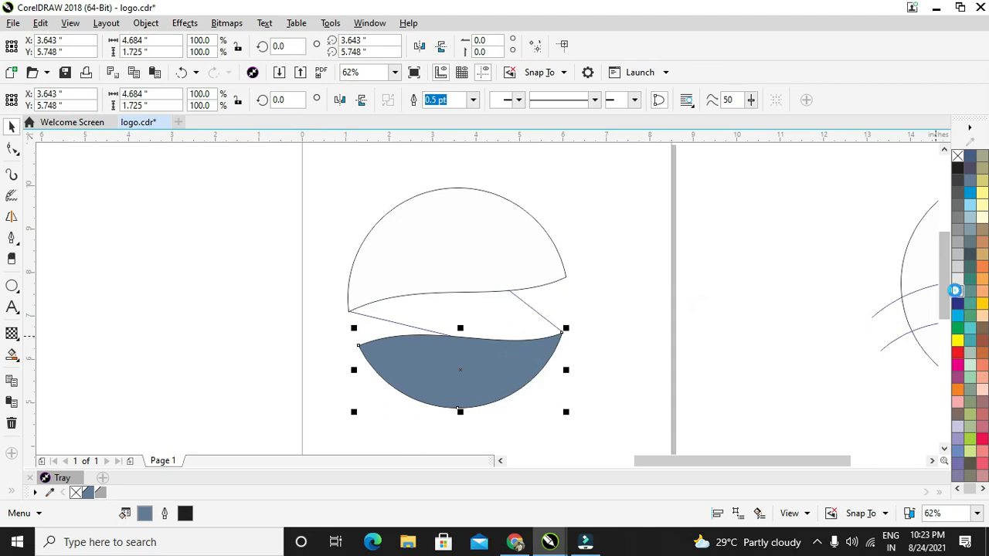
pyautogui.click(957, 296)
pyautogui.click(656, 395)
# Move the lower end node of the right diagonal line onto the right tip of the lower shape
pyautogui.scroll(2, 489, 335)
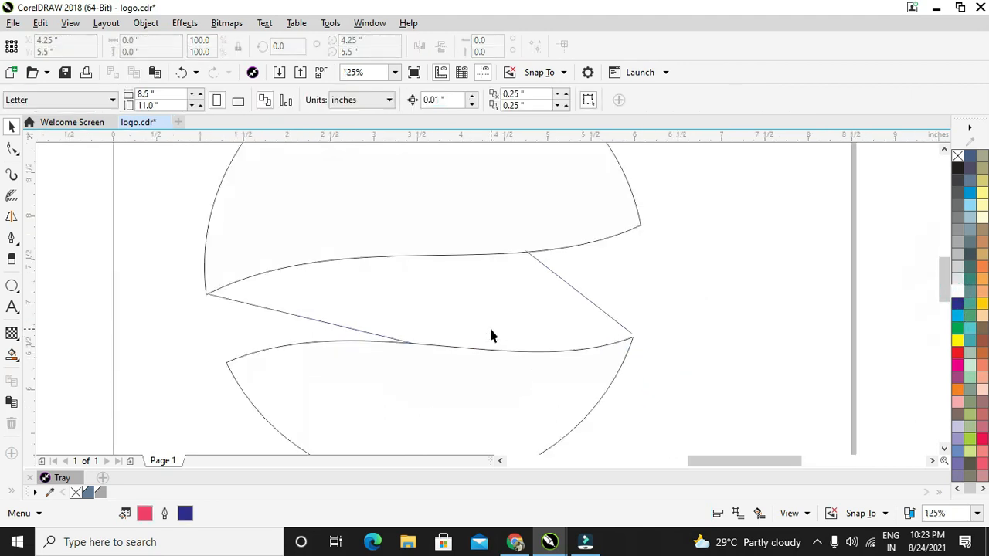
pyautogui.click(563, 285)
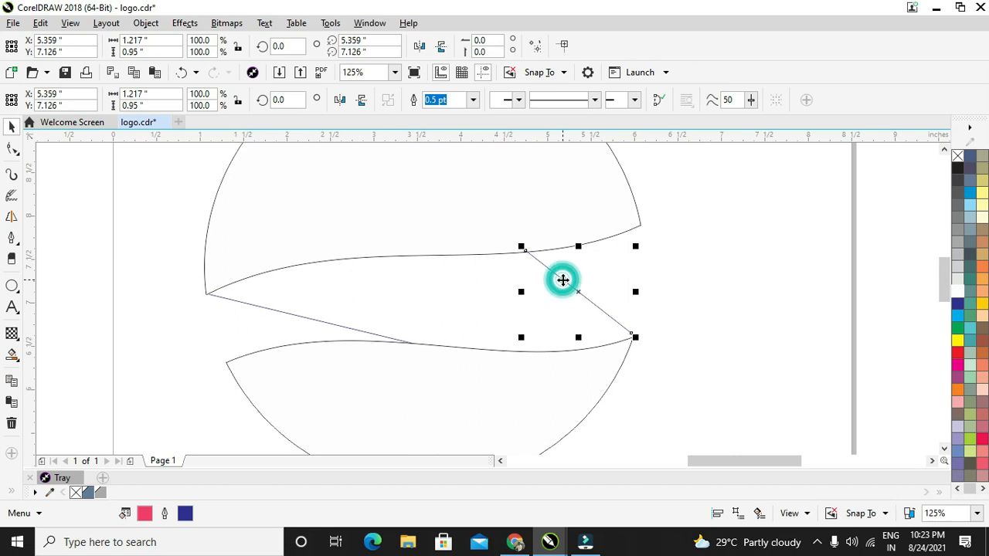
pyautogui.scroll(2, 562, 281)
pyautogui.scroll(2, 704, 415)
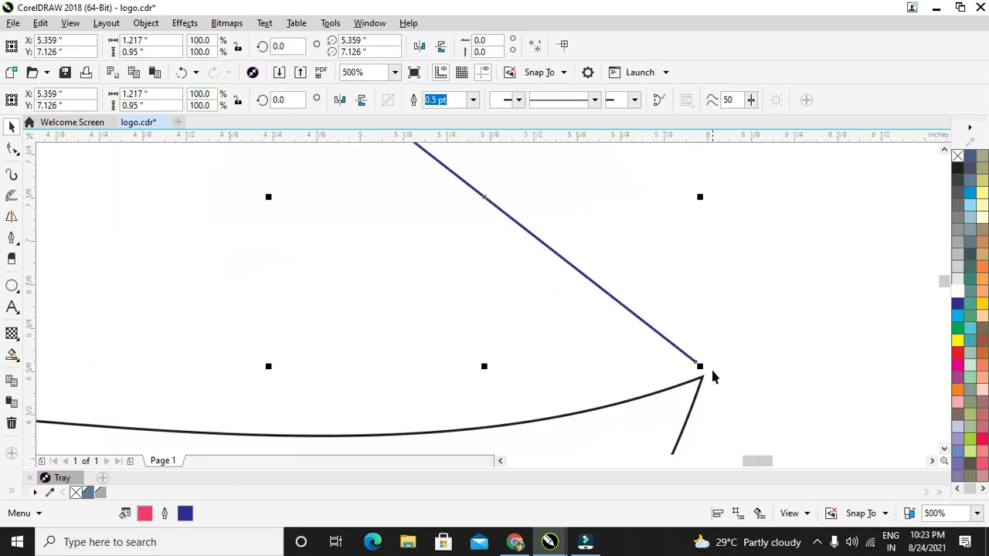
pyautogui.click(12, 149)
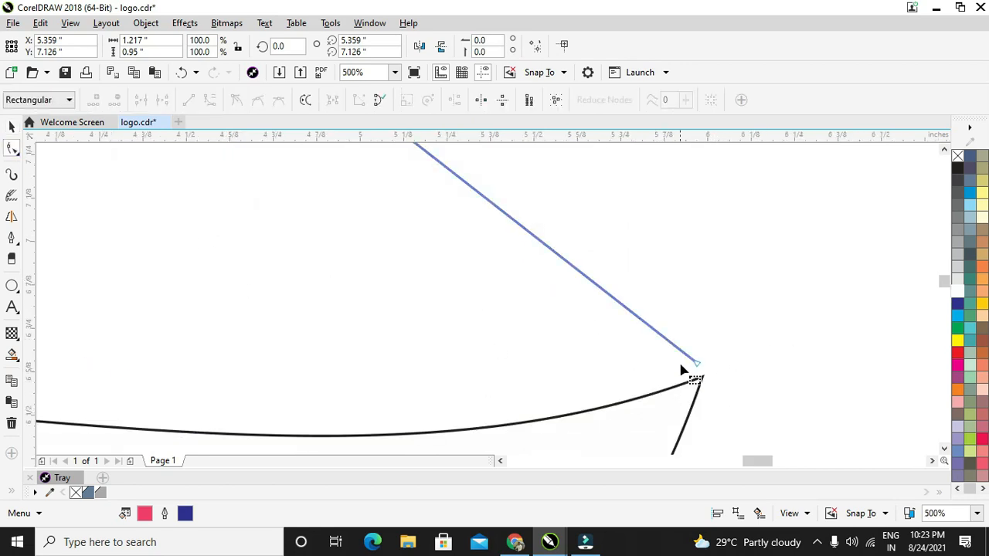
pyautogui.moveTo(699, 368); pyautogui.dragTo(702, 379)
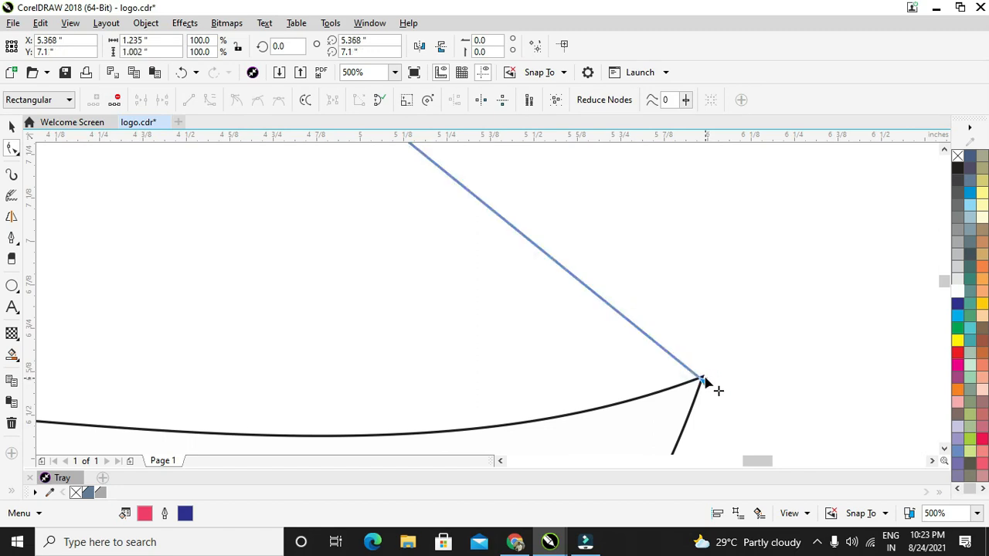
# Set the right diagonal line's outline and fill colours to black and refine its lower end node's position on the lower shape's tip
pyautogui.rightClick(957, 169)
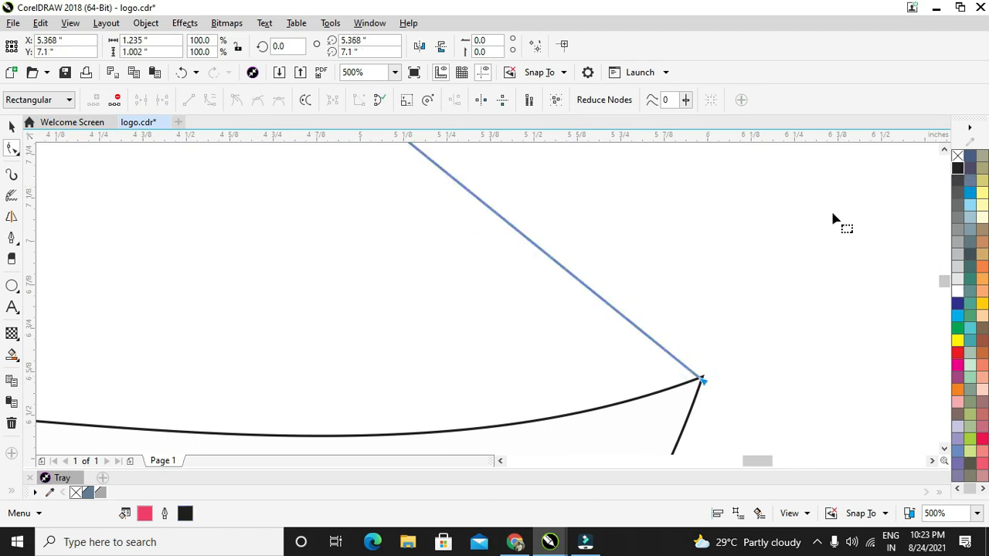
pyautogui.click(957, 169)
pyautogui.click(700, 347)
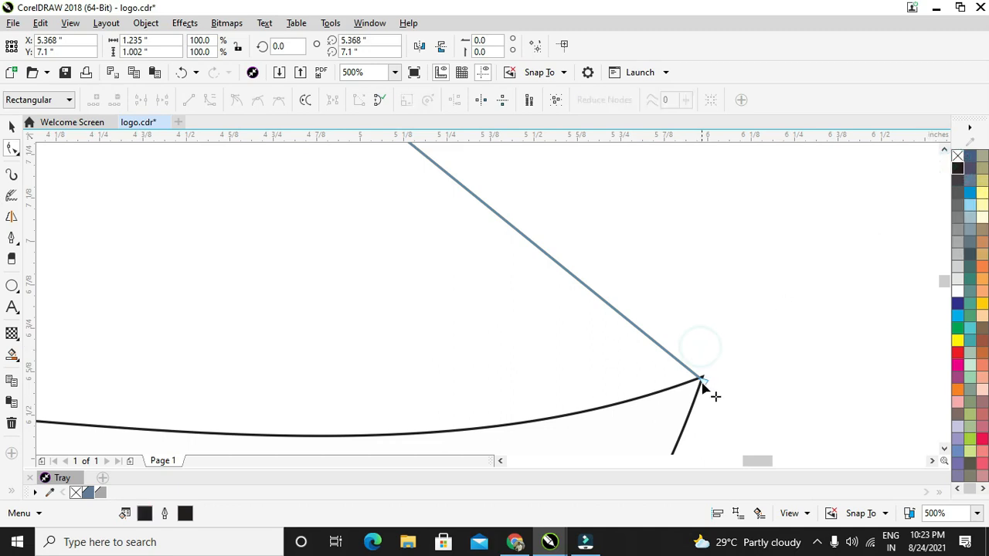
pyautogui.moveTo(704, 378); pyautogui.dragTo(700, 378)
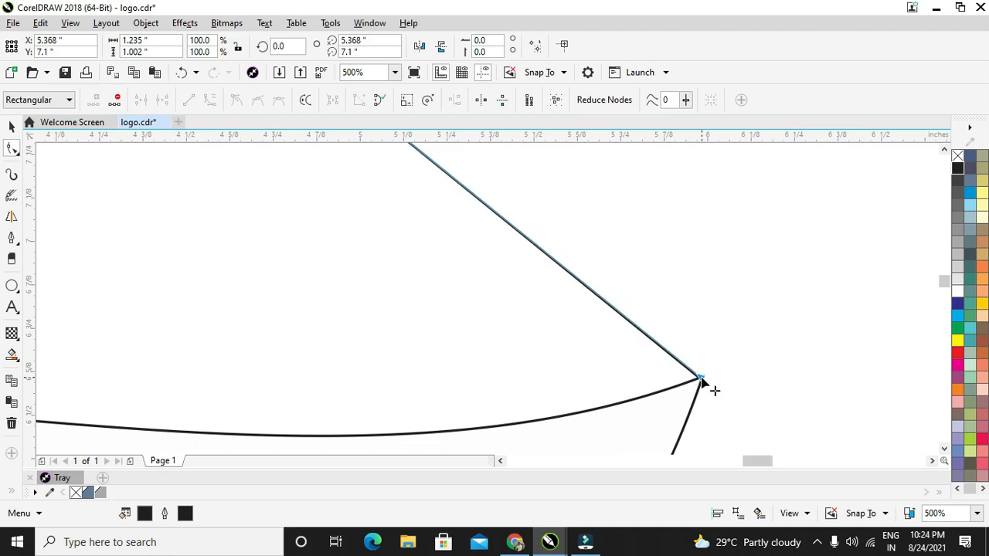
# Move the upper end node of the right diagonal line onto the lower edge of the upper shape
pyautogui.scroll(-2, 600, 299)
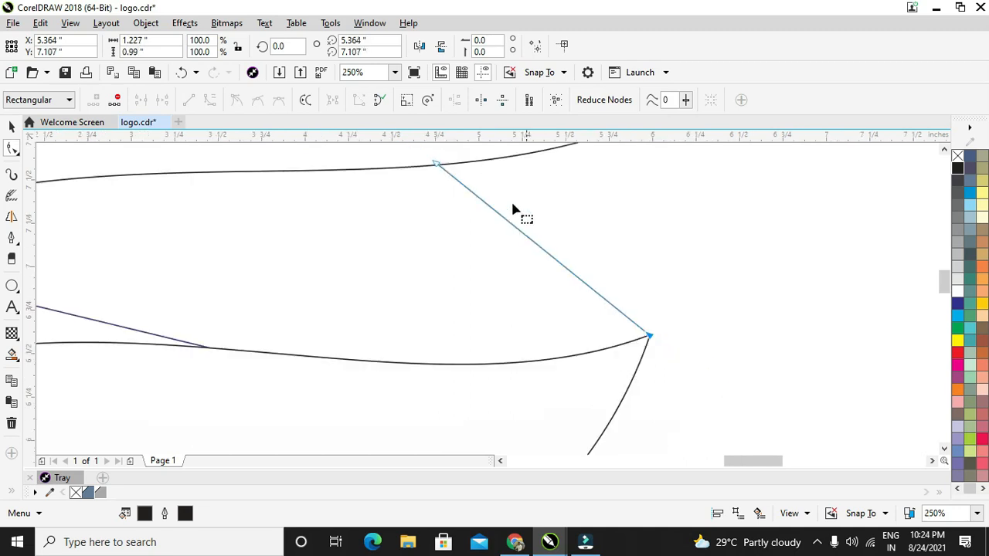
pyautogui.scroll(2, 421, 181)
pyautogui.moveTo(455, 148); pyautogui.dragTo(458, 164)
pyautogui.click(12, 125)
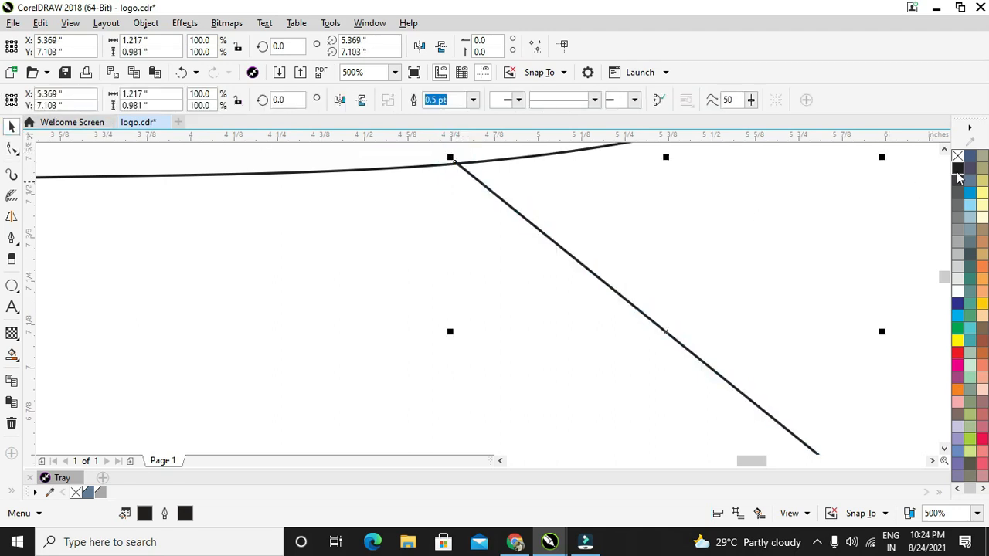
# Set the outline colour of the left diagonal line to black
pyautogui.scroll(-1, 769, 263)
pyautogui.click(221, 361)
pyautogui.click(657, 261)
pyautogui.scroll(-1, 659, 259)
# Convert the right diagonal line to a curve and bend it with its two handles into a gentle S shape
pyautogui.click(672, 264)
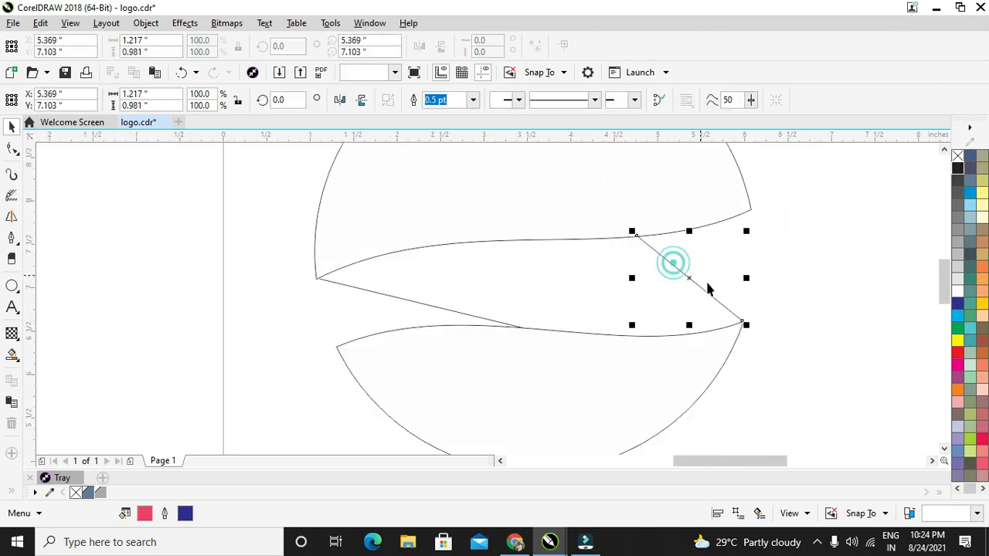
pyautogui.scroll(2, 707, 290)
pyautogui.scroll(-1, 724, 309)
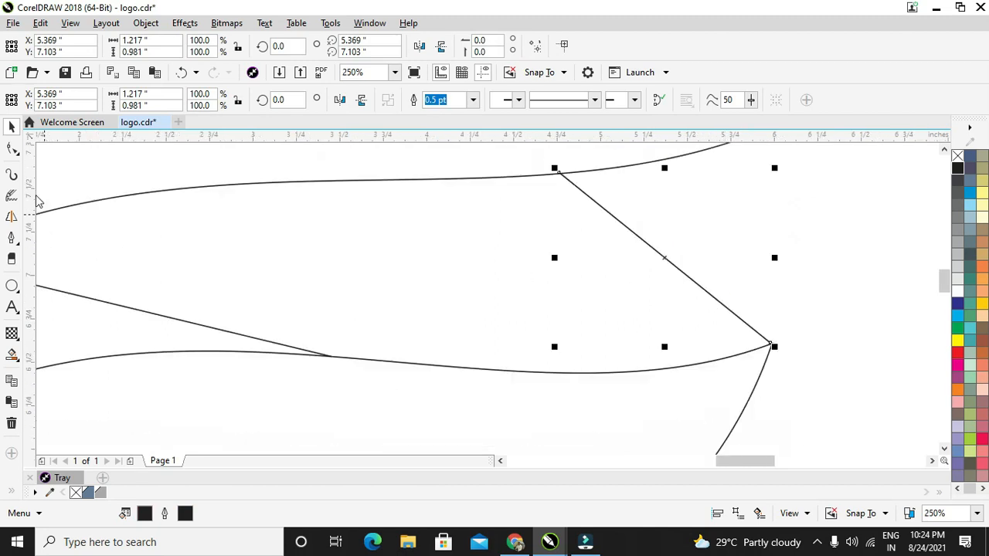
pyautogui.click(11, 147)
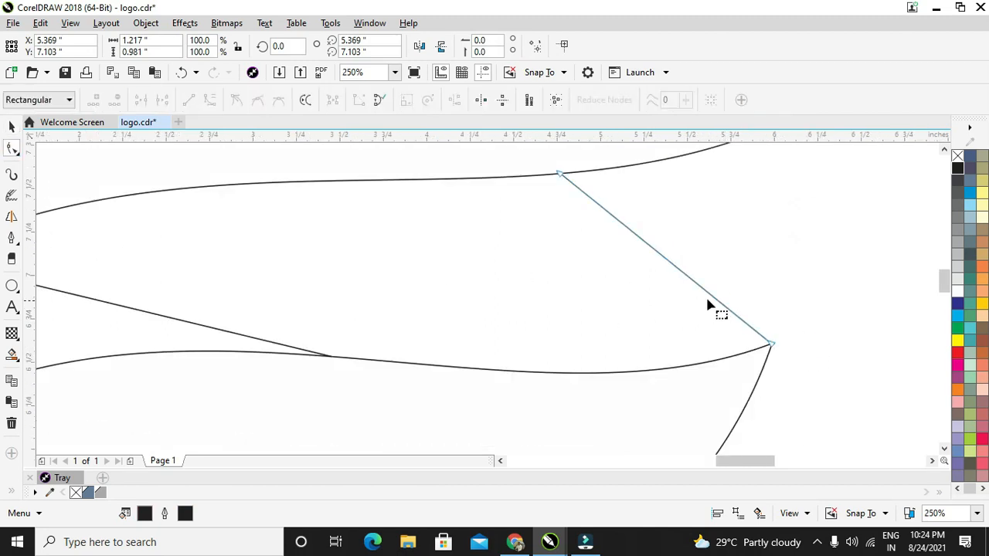
pyautogui.click(680, 271)
pyautogui.rightClick(677, 271)
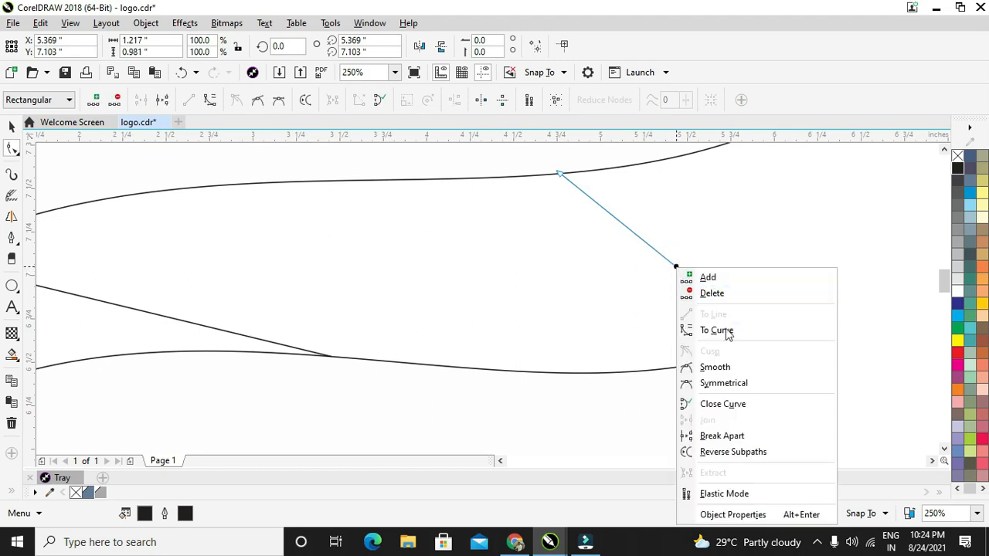
pyautogui.click(725, 328)
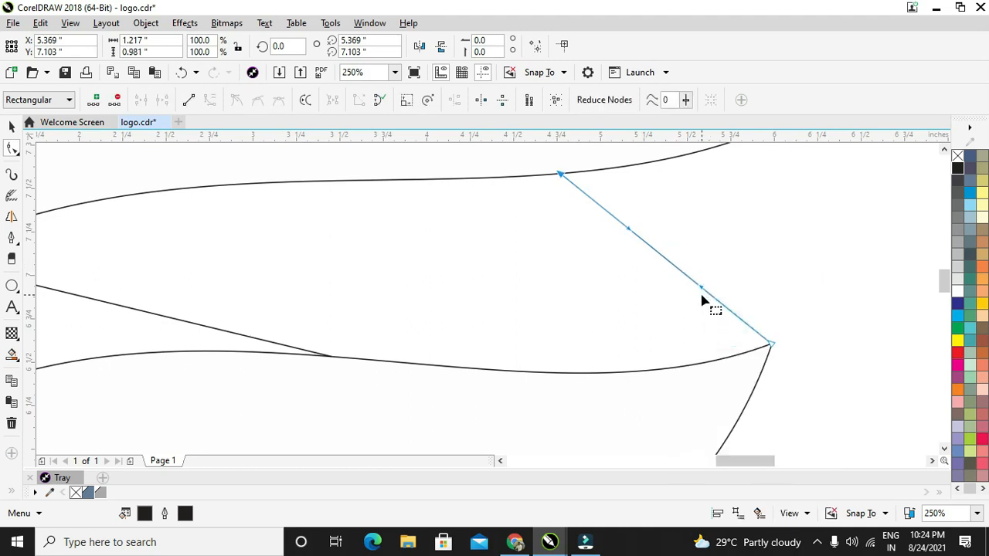
pyautogui.moveTo(705, 289); pyautogui.dragTo(748, 242)
pyautogui.moveTo(631, 231)
pyautogui.mouseDown()
pyautogui.moveTo(614, 248)
pyautogui.moveTo(628, 242)
pyautogui.mouseUp()
# Fine-tune both handles of the right curve to sharpen the bend near its upper end
pyautogui.scroll(-2, 628, 242)
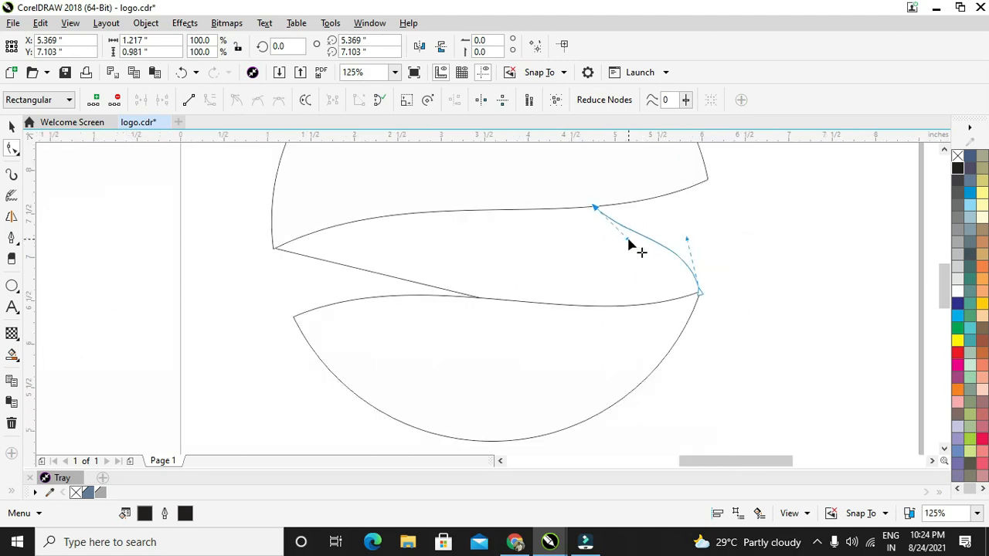
pyautogui.scroll(-1, 628, 246)
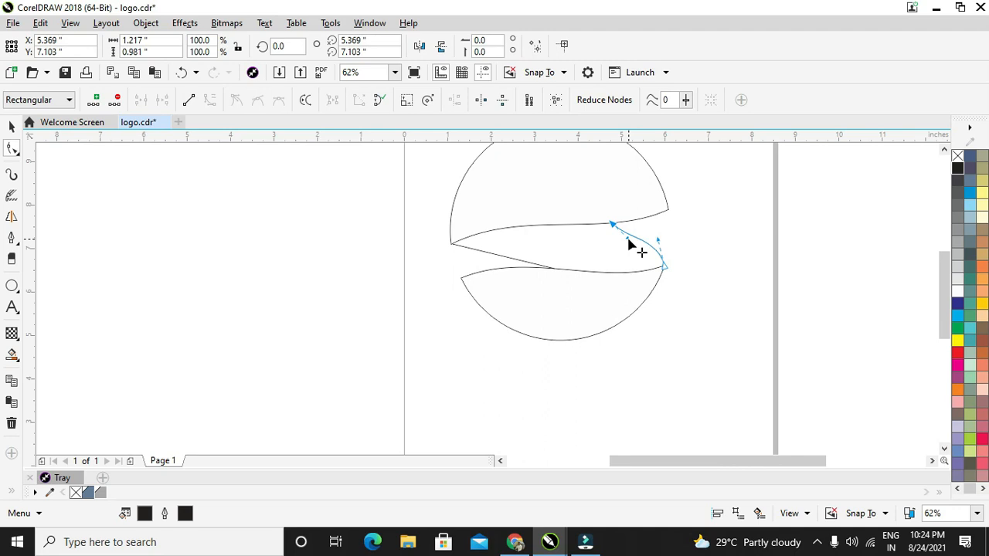
pyautogui.scroll(1, 579, 246)
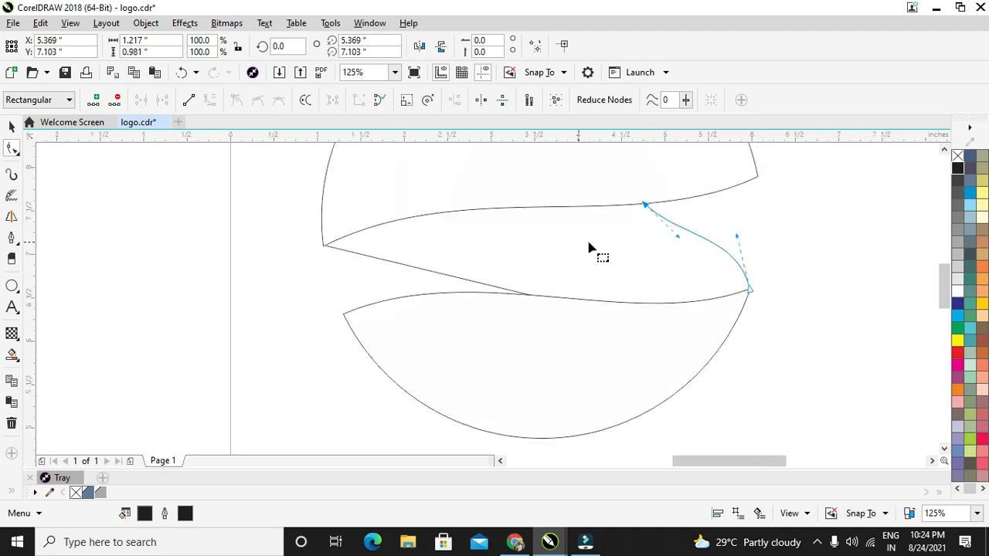
pyautogui.moveTo(677, 242); pyautogui.dragTo(673, 252)
pyautogui.moveTo(739, 238)
pyautogui.mouseDown()
pyautogui.moveTo(682, 273)
pyautogui.moveTo(737, 242)
pyautogui.mouseUp()
# Convert the left diagonal line to a curve and bend it into an S shape that flows smoothly into the lower shape's top edge
pyautogui.click(464, 280)
pyautogui.click(507, 287)
pyautogui.click(397, 265)
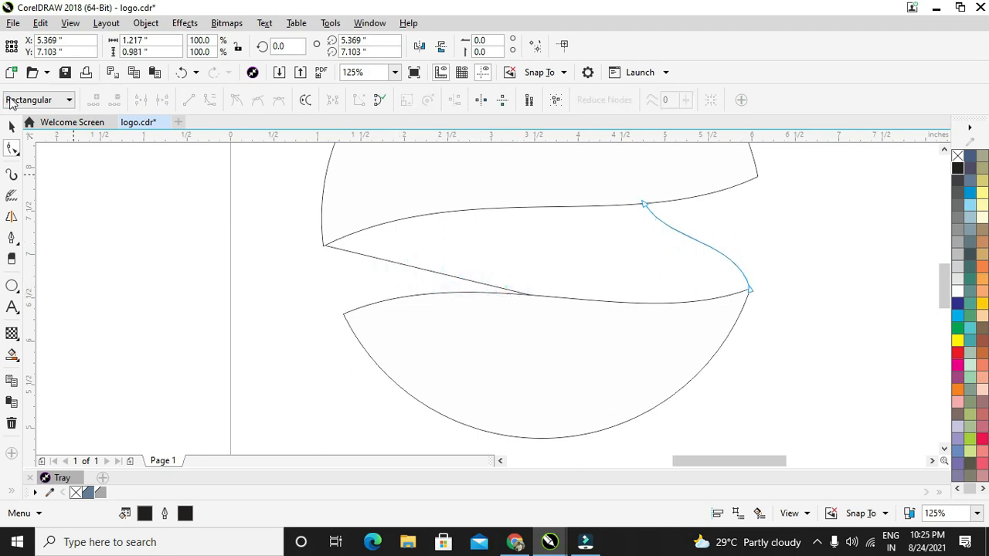
pyautogui.click(12, 125)
pyautogui.click(384, 263)
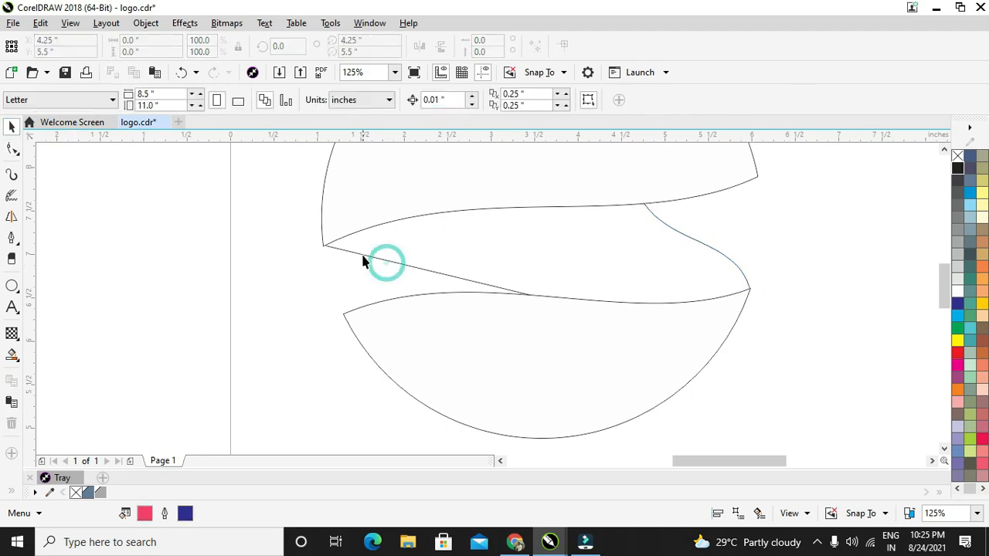
pyautogui.click(364, 256)
pyautogui.press('F10')
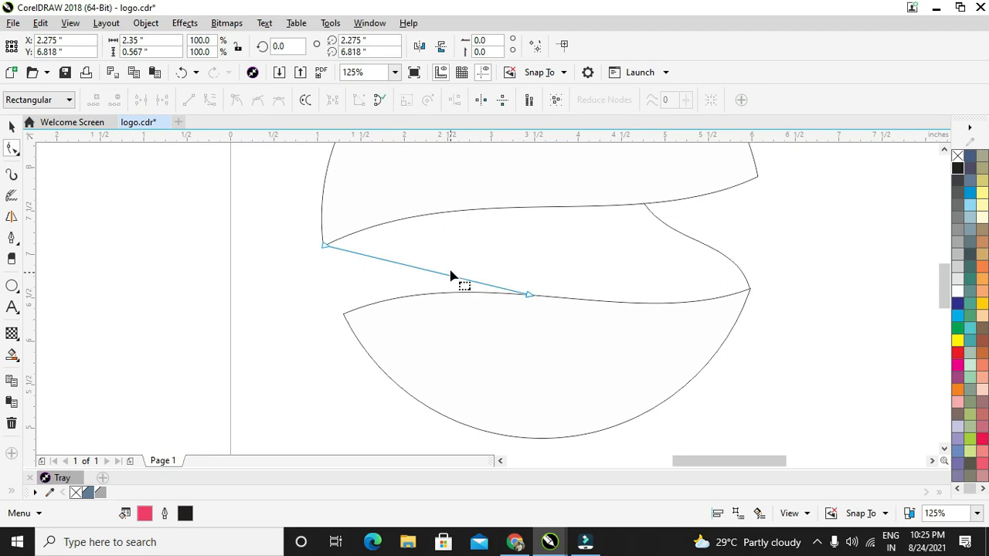
pyautogui.rightClick(423, 272)
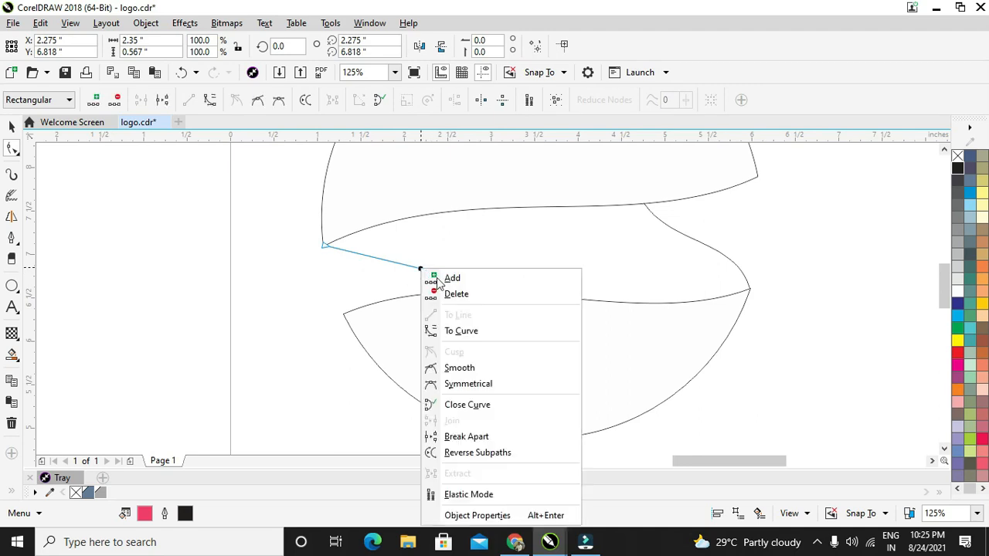
pyautogui.click(452, 329)
pyautogui.moveTo(394, 265); pyautogui.dragTo(463, 300)
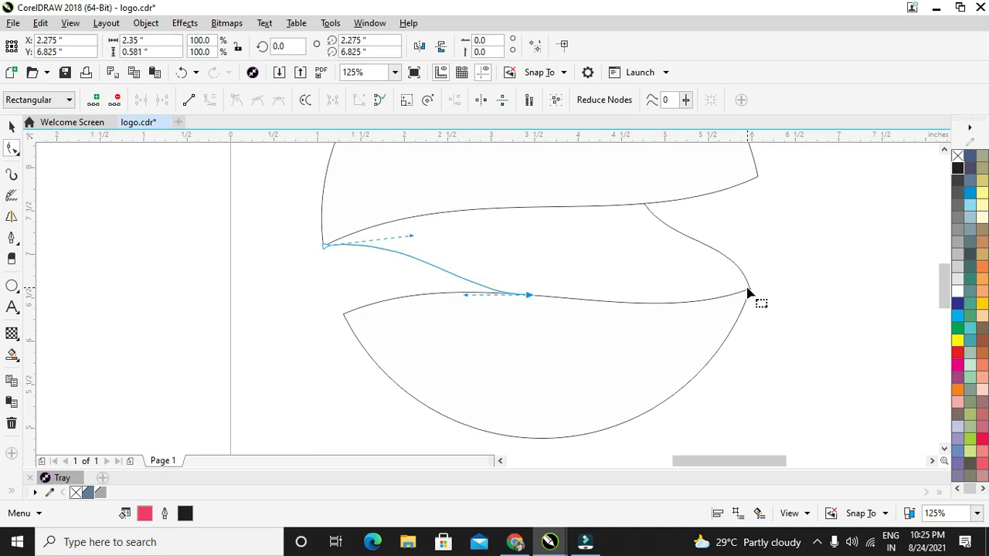
# Reshape the right S curve with both handles so its upper part straightens and it bulges more toward the lower shape's right corner
pyautogui.click(642, 206)
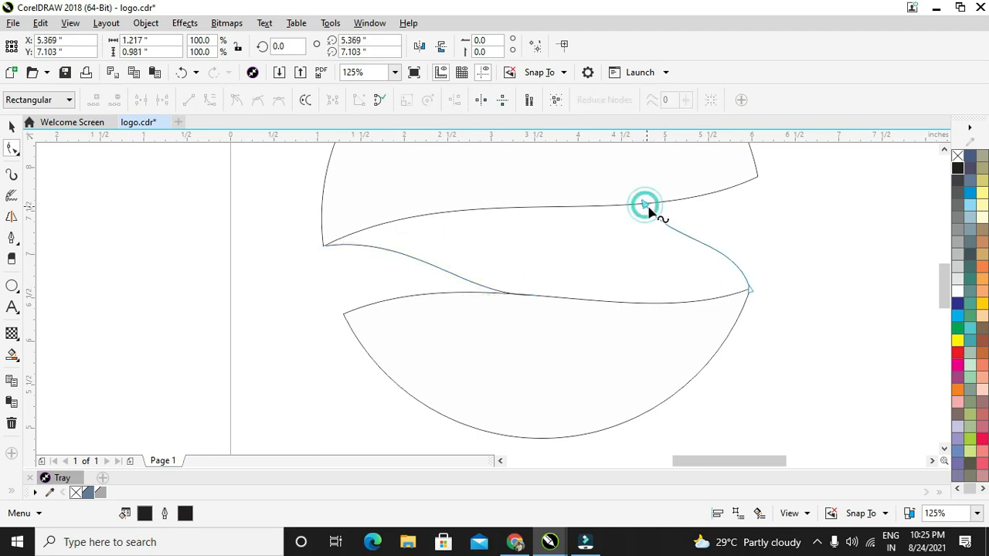
pyautogui.click(749, 290)
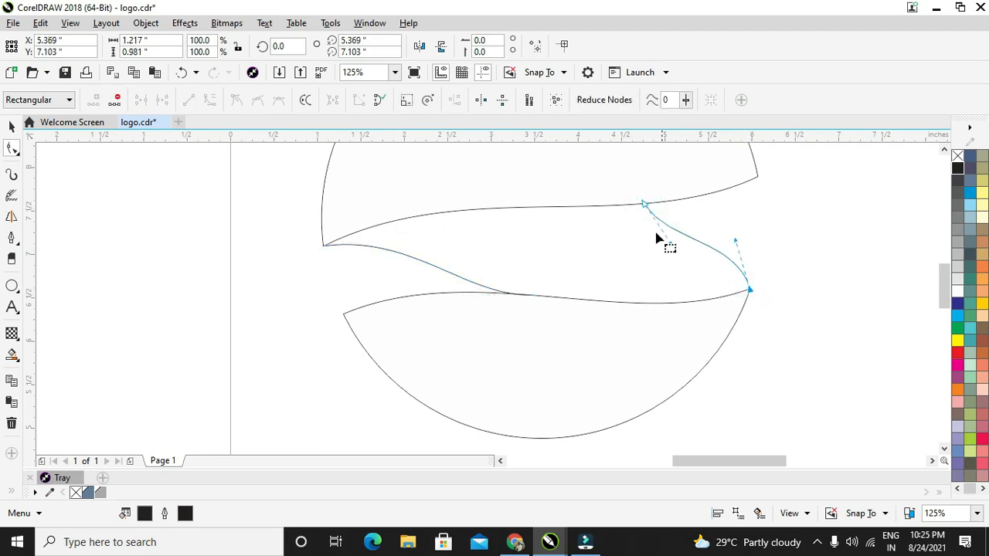
pyautogui.moveTo(672, 244); pyautogui.dragTo(743, 241)
pyautogui.click(709, 237)
pyautogui.moveTo(704, 238); pyautogui.dragTo(700, 232)
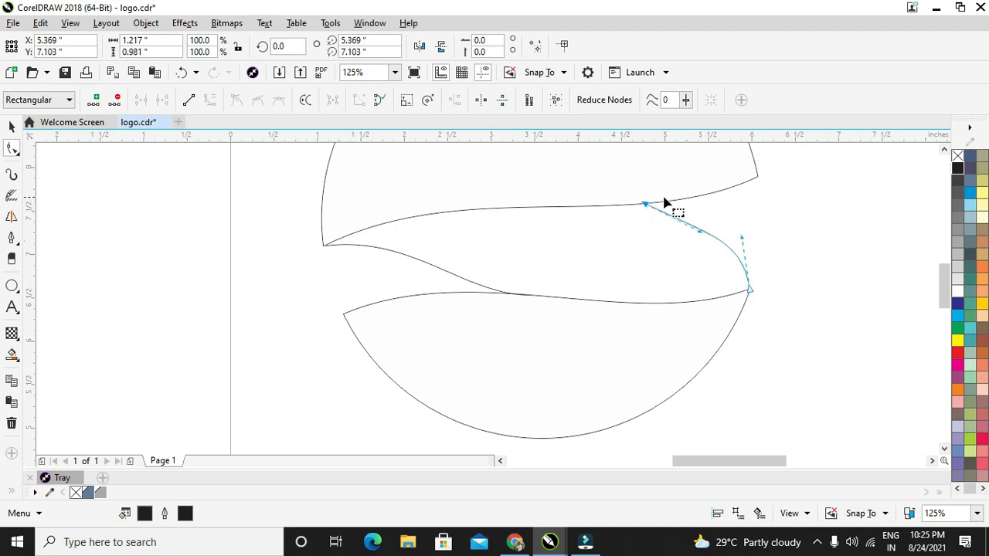
# Raise the handle at the left curve's lower end so it meets the lower shape's top edge more gradually, and deselect everything
pyautogui.click(509, 295)
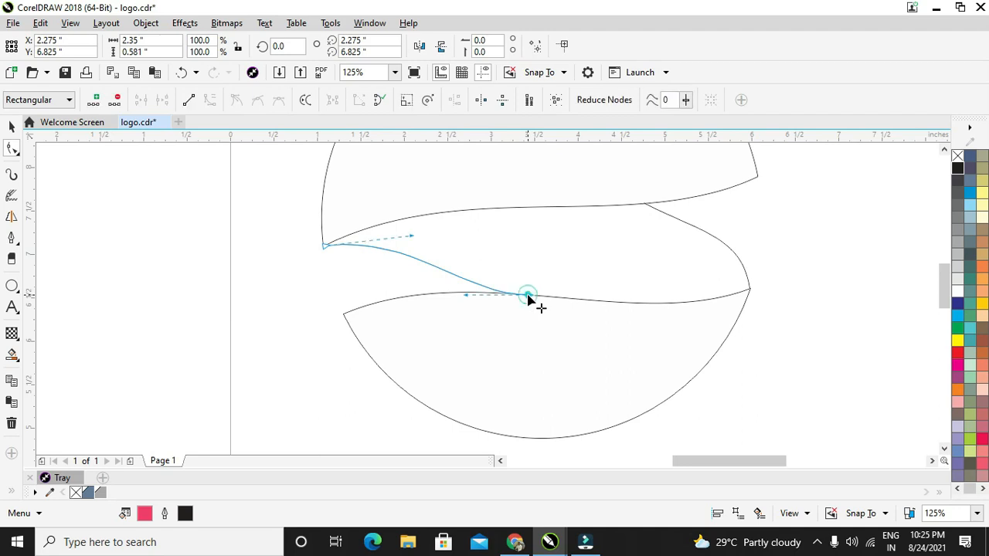
pyautogui.moveTo(465, 294); pyautogui.dragTo(475, 284)
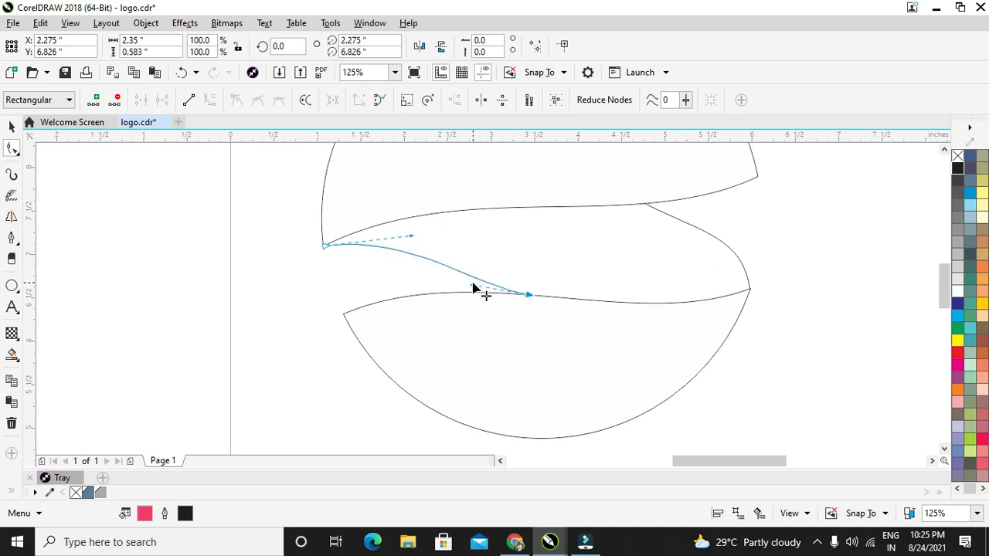
pyautogui.click(651, 207)
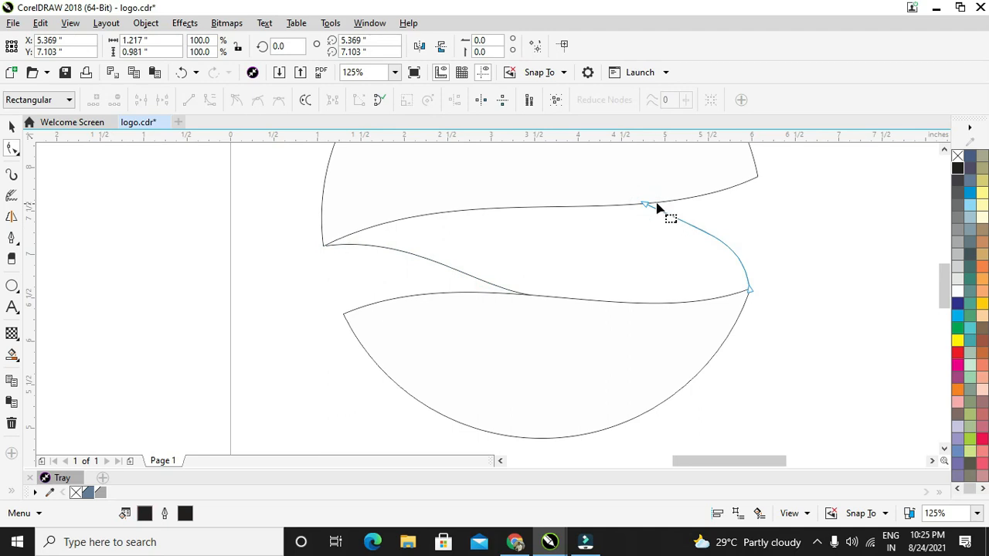
pyautogui.scroll(2, 679, 226)
pyautogui.scroll(2, 747, 313)
pyautogui.scroll(-2, 718, 236)
pyautogui.scroll(-2, 655, 194)
pyautogui.click(13, 128)
pyautogui.click(80, 198)
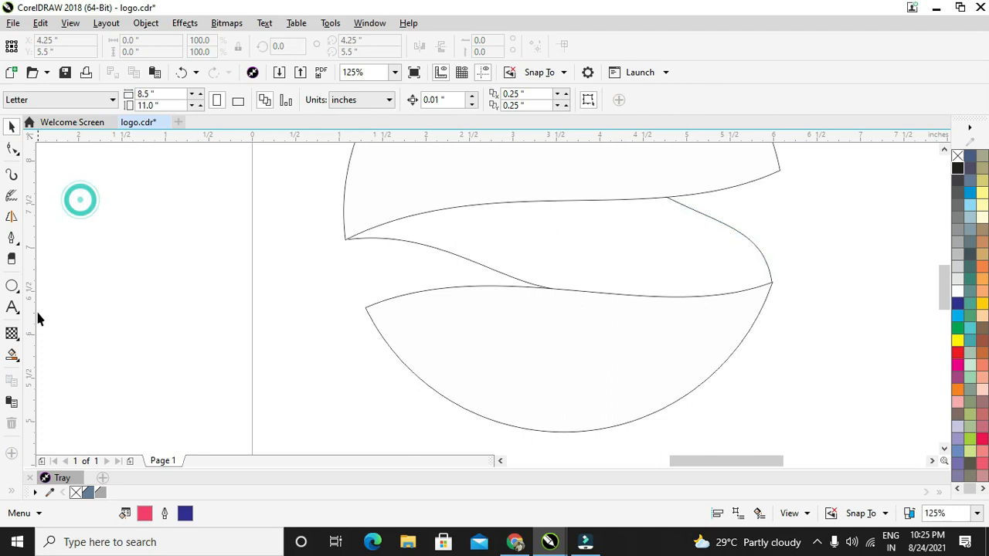
# Try to fill the middle band between the two S curves with the Smart Fill tool, and undo the fill
pyautogui.click(10, 356)
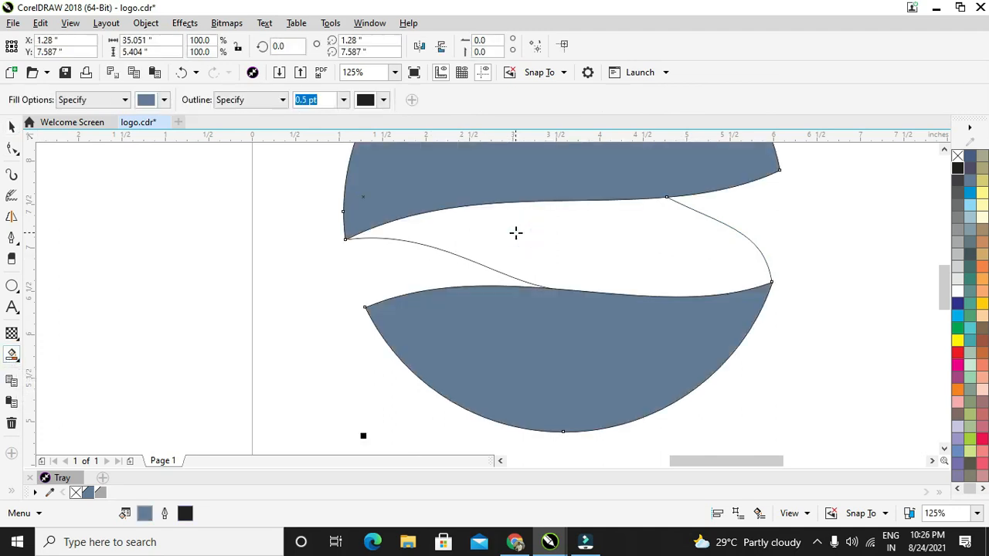
pyautogui.hotkey('ctrl', 'z')
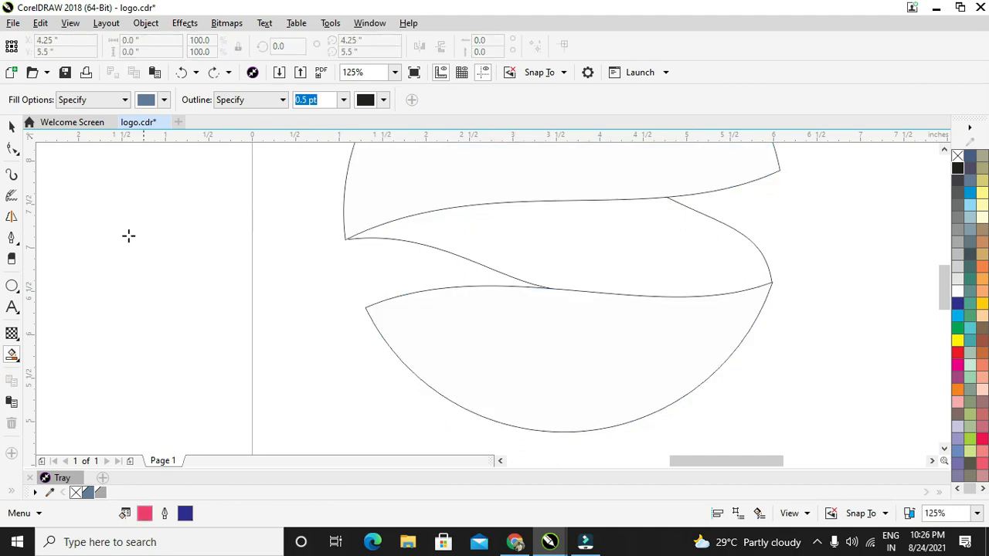
pyautogui.click(13, 358)
pyautogui.click(98, 386)
pyautogui.click(528, 244)
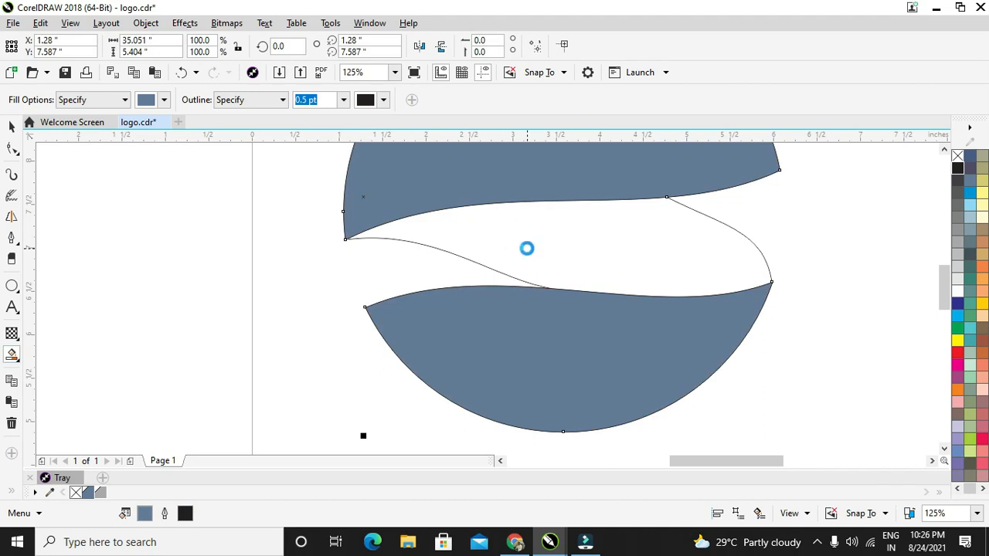
pyautogui.hotkey('ctrl', 'z')
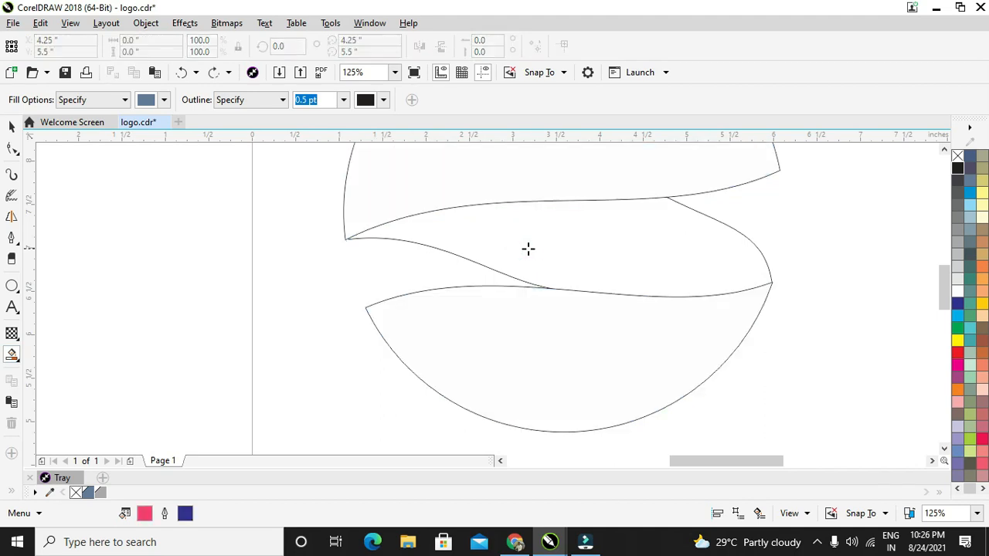
# Move the left curve's upper end node exactly onto the upper shape's lower-left corner
pyautogui.click(12, 129)
pyautogui.click(12, 149)
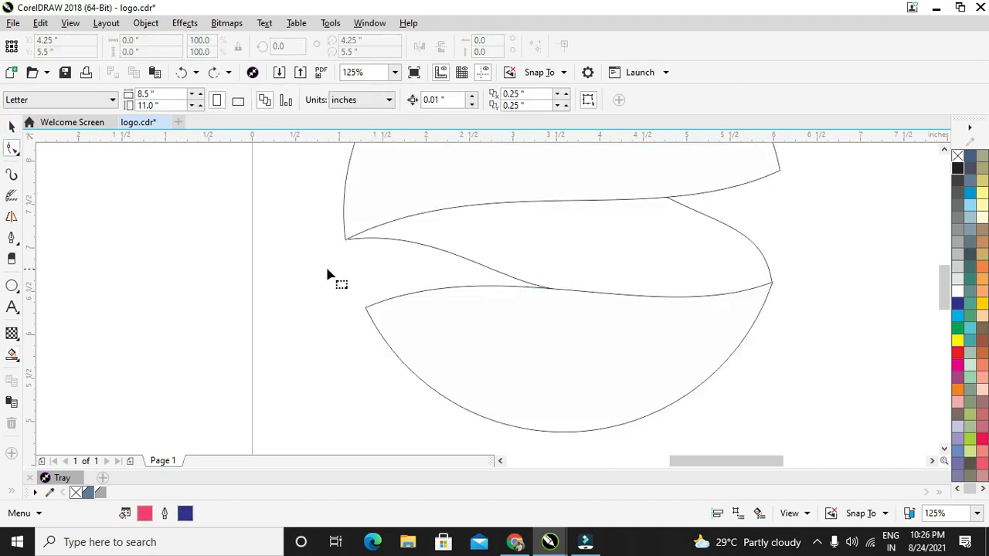
pyautogui.scroll(2, 326, 275)
pyautogui.click(945, 150)
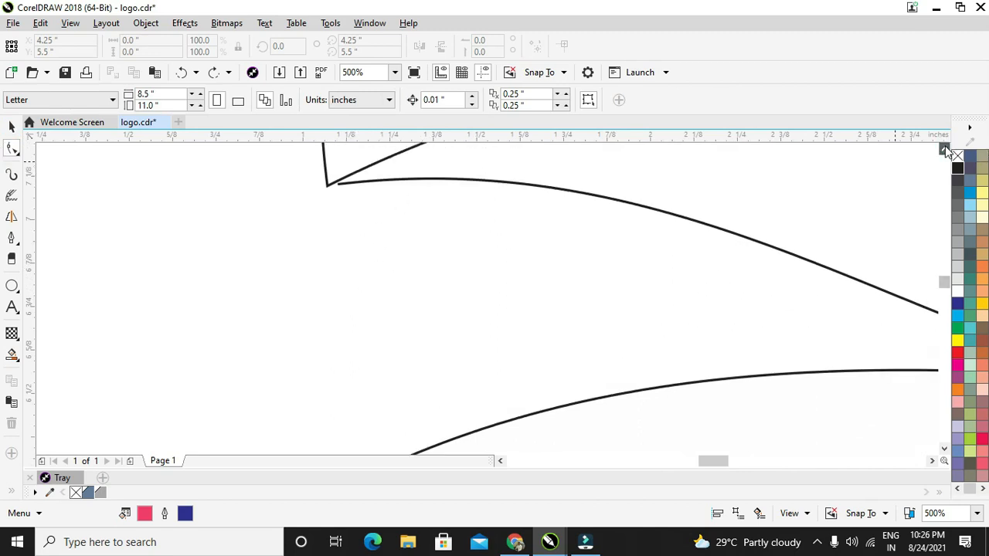
pyautogui.click(348, 219)
pyautogui.click(328, 216)
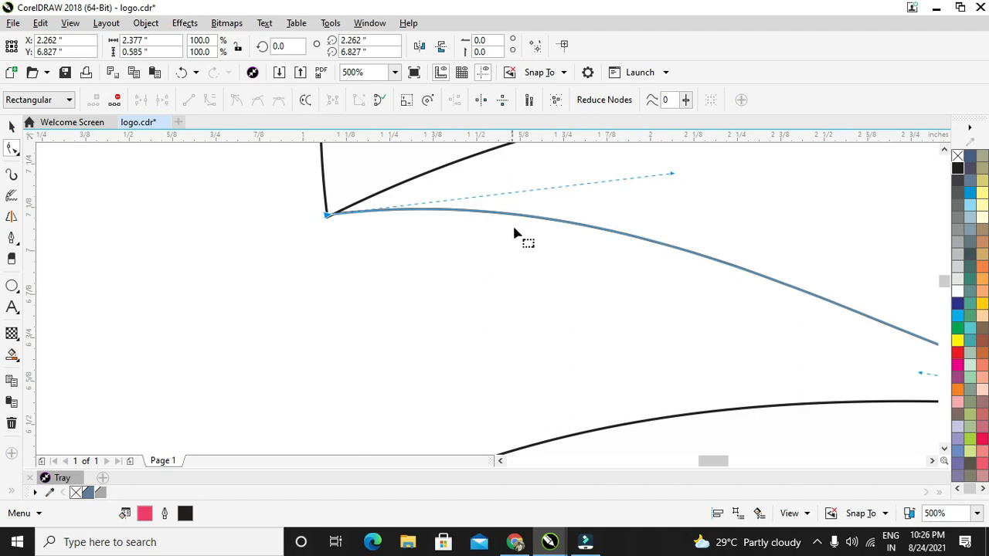
# Move the left curve's lower end node so it touches the lower shape's top edge without a gap
pyautogui.scroll(-2, 680, 302)
pyautogui.scroll(1, 693, 281)
pyautogui.scroll(2, 687, 267)
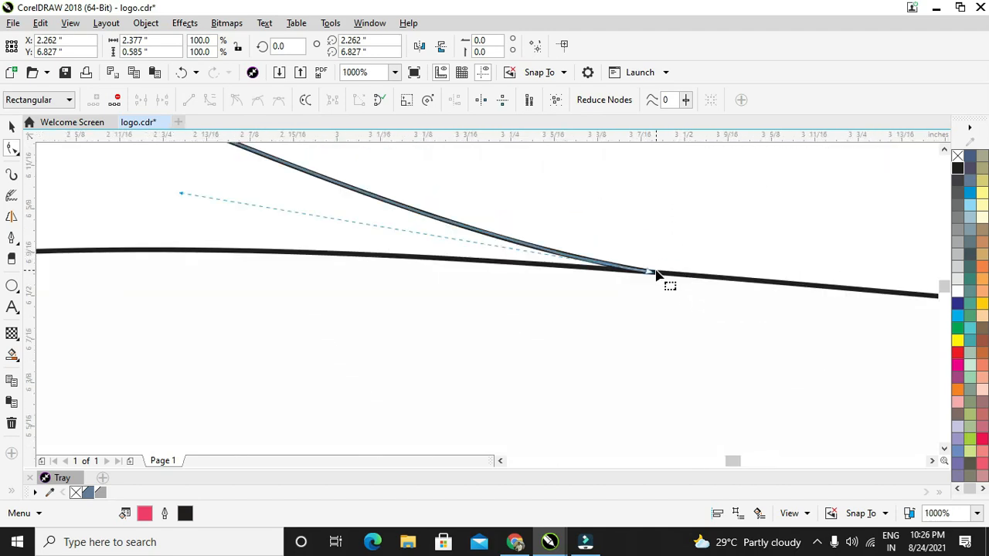
pyautogui.scroll(1, 656, 276)
pyautogui.moveTo(647, 277); pyautogui.dragTo(649, 279)
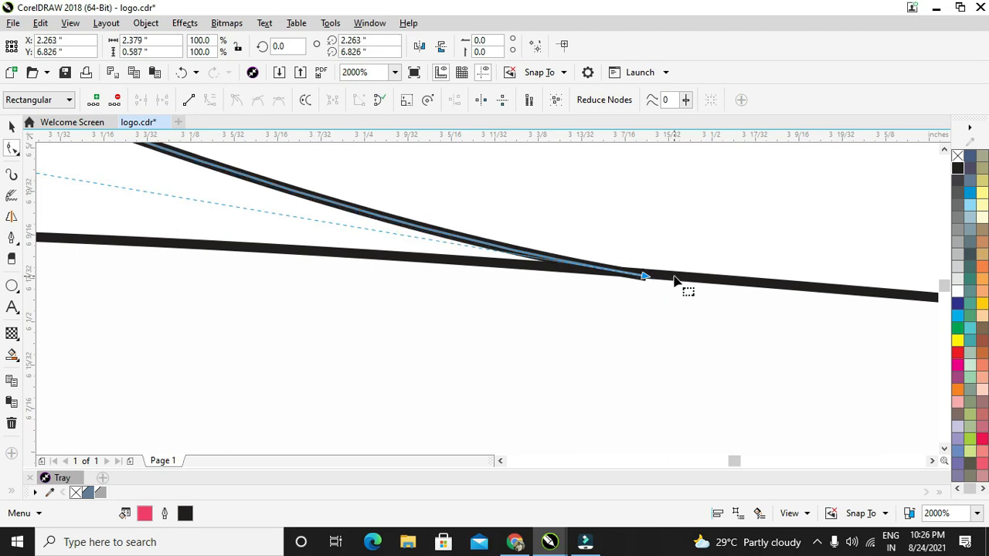
# Move the right curve's lower end node exactly onto the lower shape's right corner
pyautogui.scroll(-2, 675, 282)
pyautogui.moveTo(724, 462); pyautogui.dragTo(757, 462)
pyautogui.scroll(2, 737, 260)
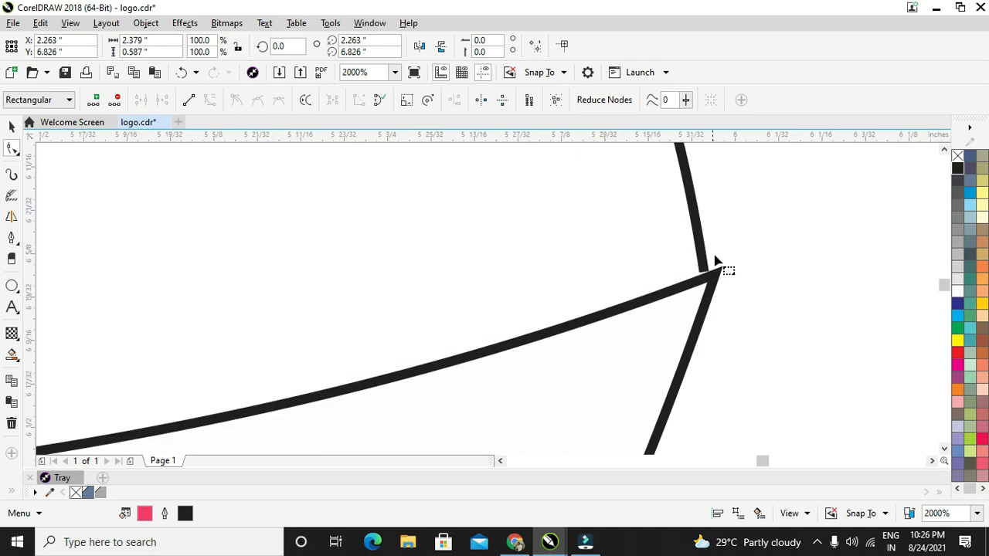
pyautogui.click(702, 260)
pyautogui.moveTo(705, 275); pyautogui.dragTo(713, 286)
pyautogui.scroll(-1, 715, 284)
pyautogui.scroll(-1, 713, 276)
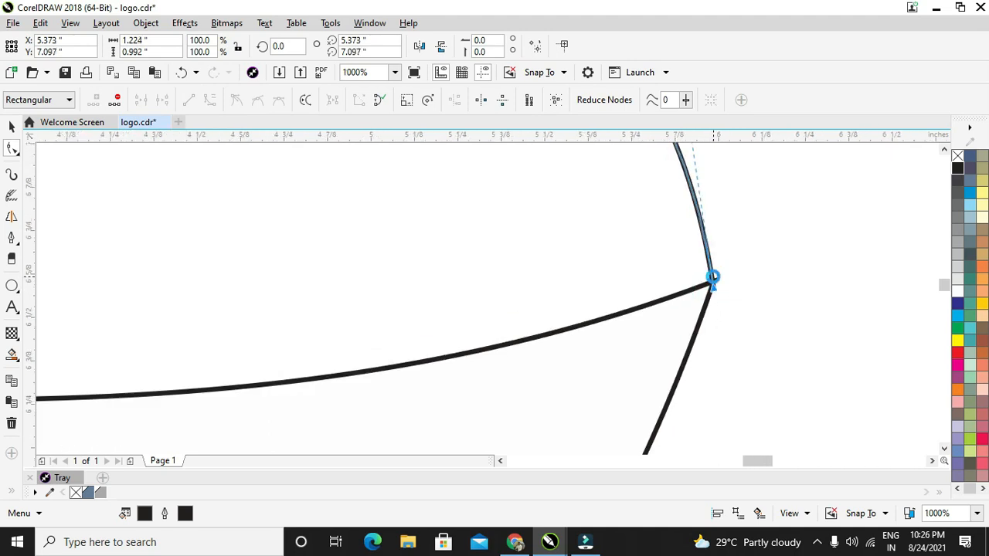
# Extend the right curve's upper end node so it overlaps the bottom edge of the upper shape
pyautogui.scroll(-3, 845, 177)
pyautogui.click(944, 150)
pyautogui.scroll(2, 689, 214)
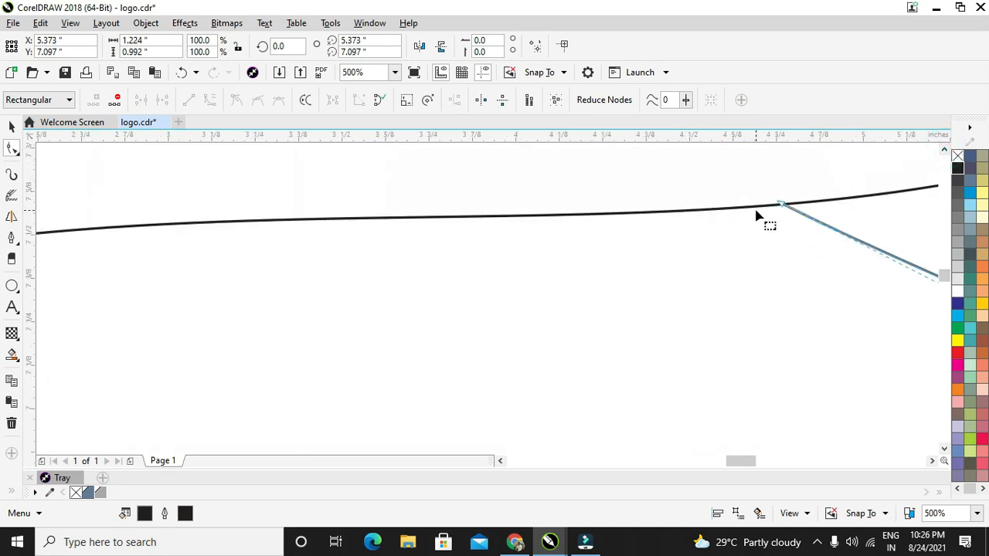
pyautogui.scroll(2, 780, 206)
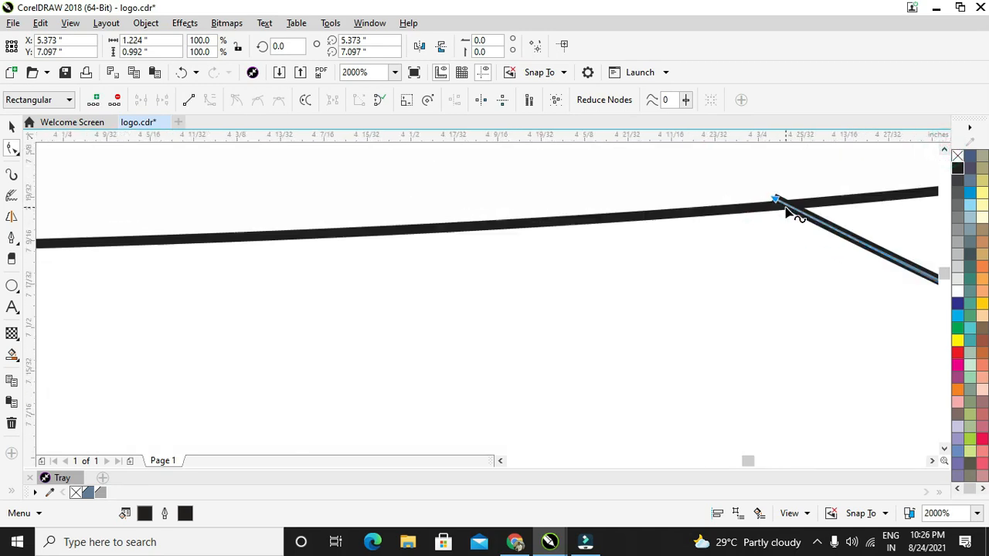
pyautogui.click(776, 203)
pyautogui.scroll(-3, 774, 212)
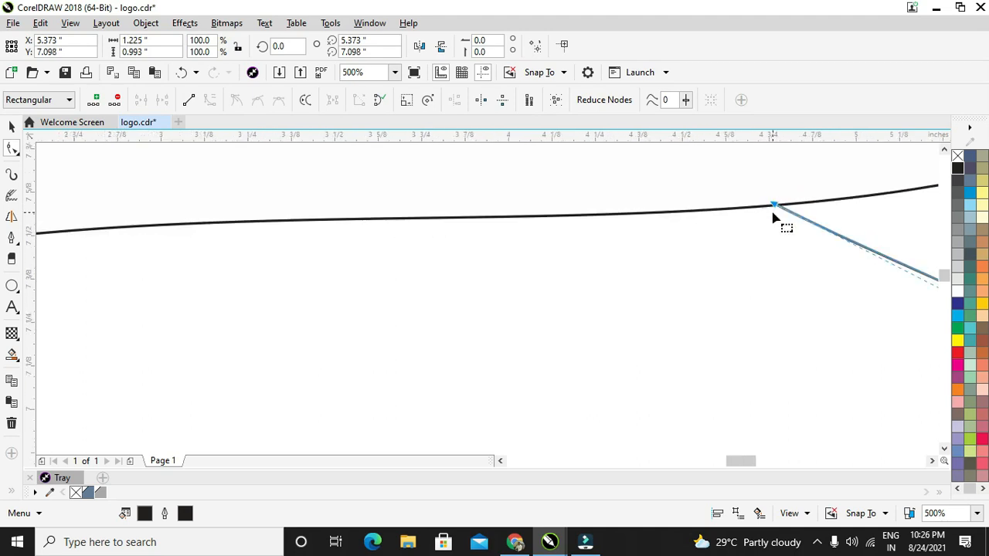
# Create a blue-grey shape from the enclosed middle band with the Smart Fill tool
pyautogui.click(11, 126)
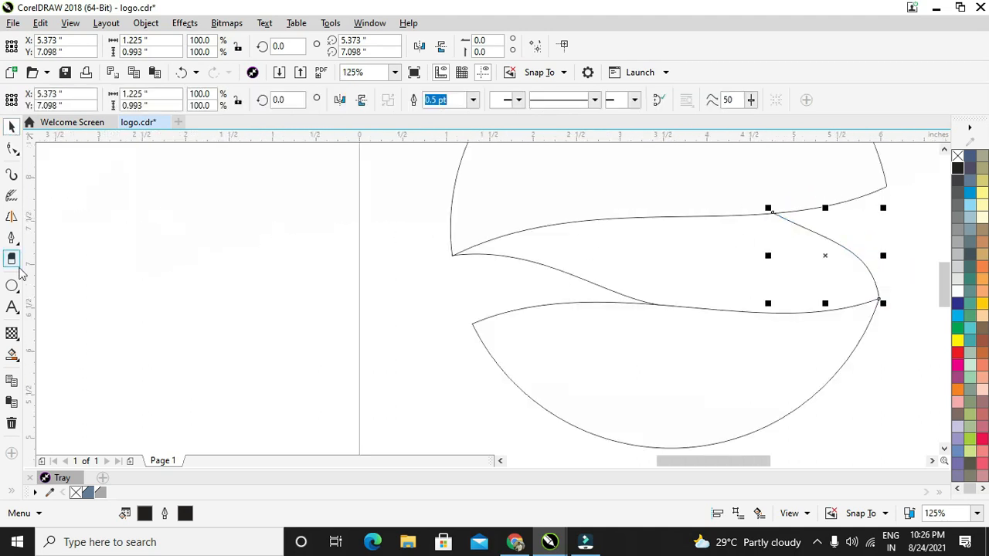
pyautogui.click(11, 356)
pyautogui.click(718, 268)
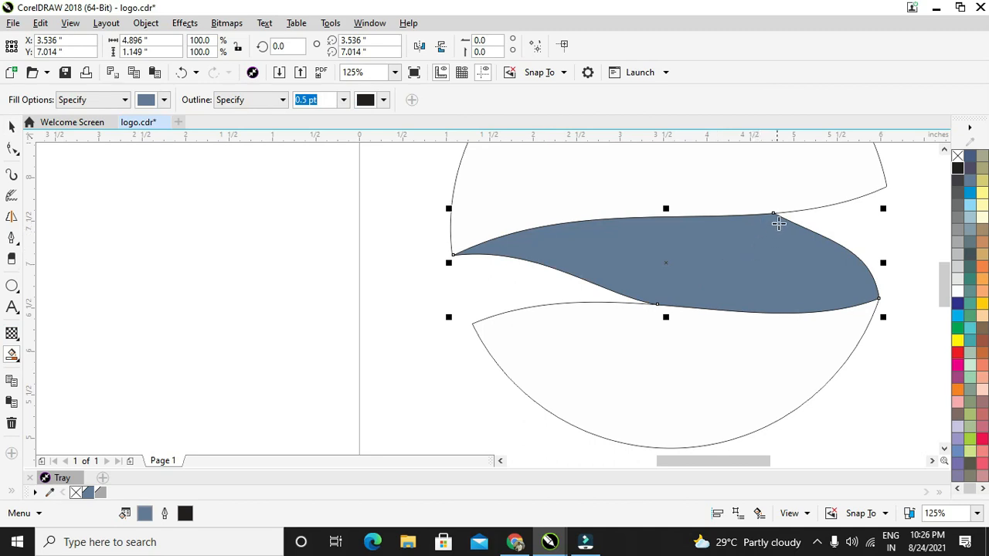
pyautogui.scroll(2, 800, 217)
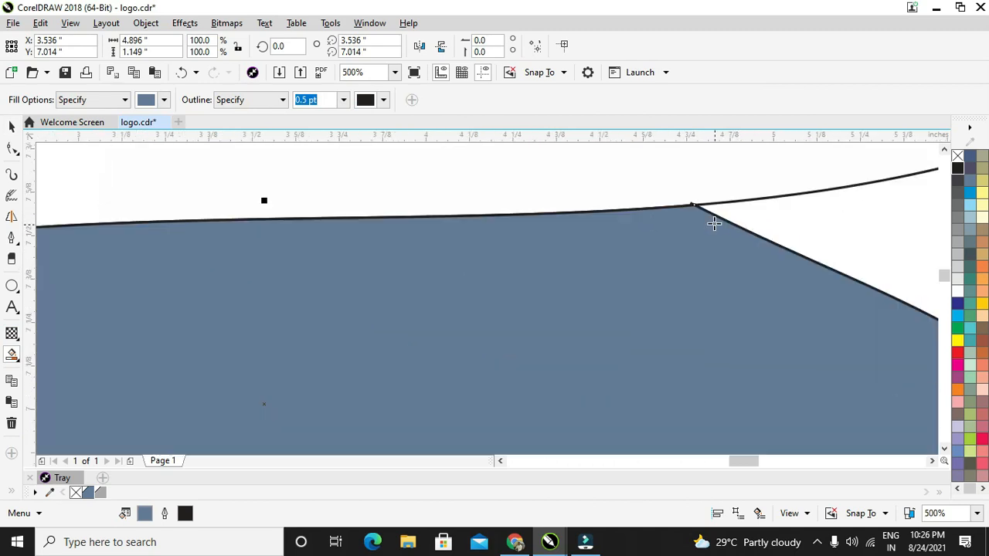
pyautogui.scroll(-2, 673, 203)
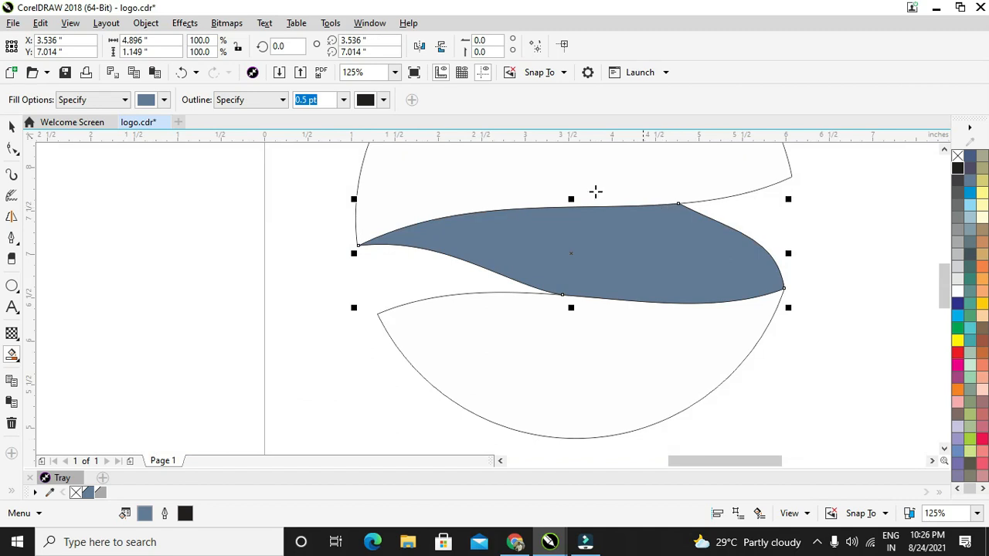
# Apply a horizontal linear gradient to the middle band with the Interactive Fill tool and colour both end nodes reddish brown
pyautogui.click(12, 126)
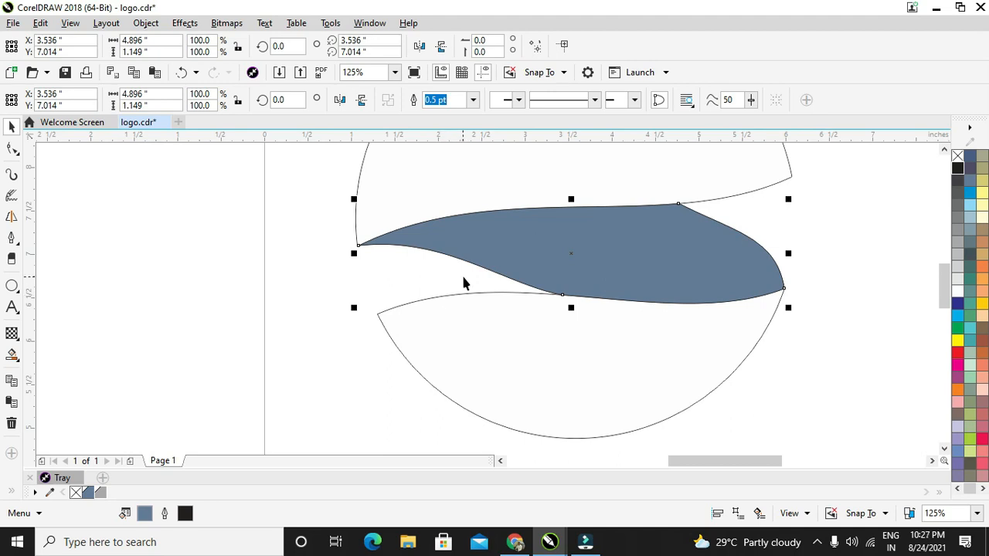
pyautogui.click(405, 278)
pyautogui.click(587, 255)
pyautogui.click(10, 361)
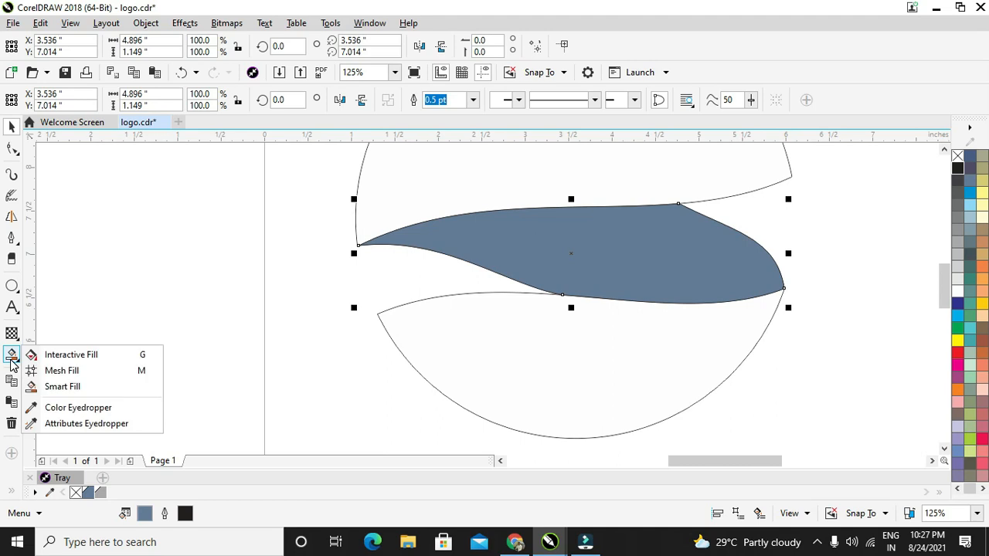
pyautogui.click(55, 357)
pyautogui.moveTo(475, 242); pyautogui.dragTo(718, 244)
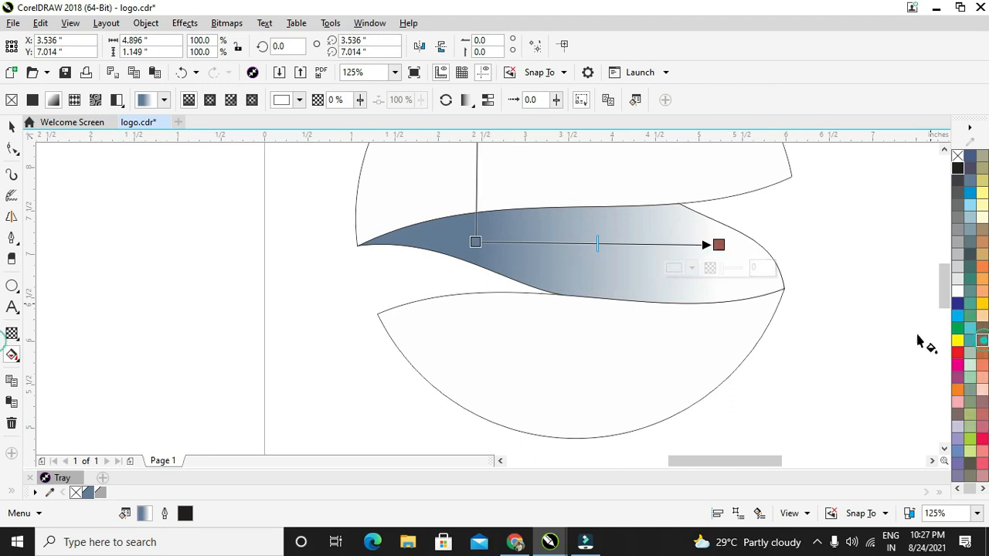
pyautogui.click(475, 242)
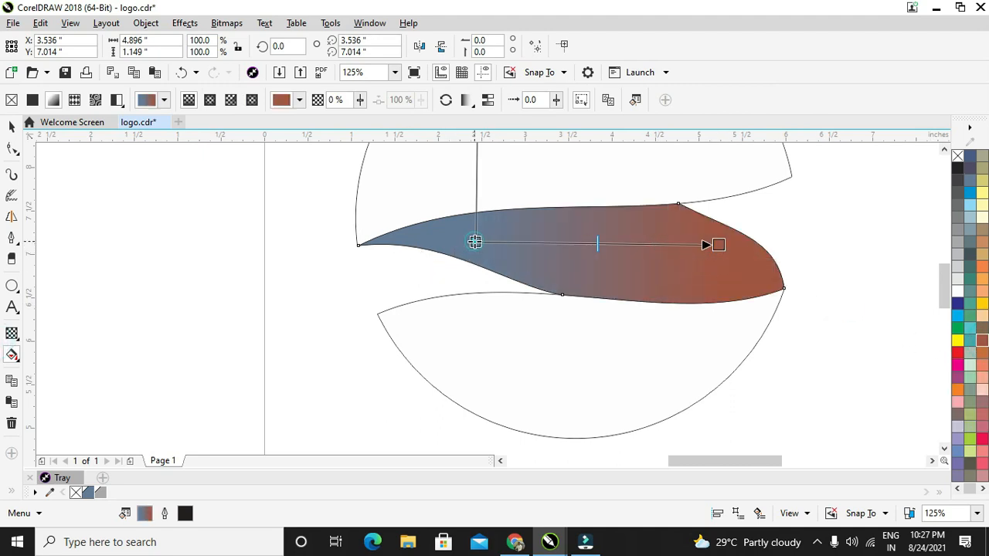
pyautogui.click(984, 343)
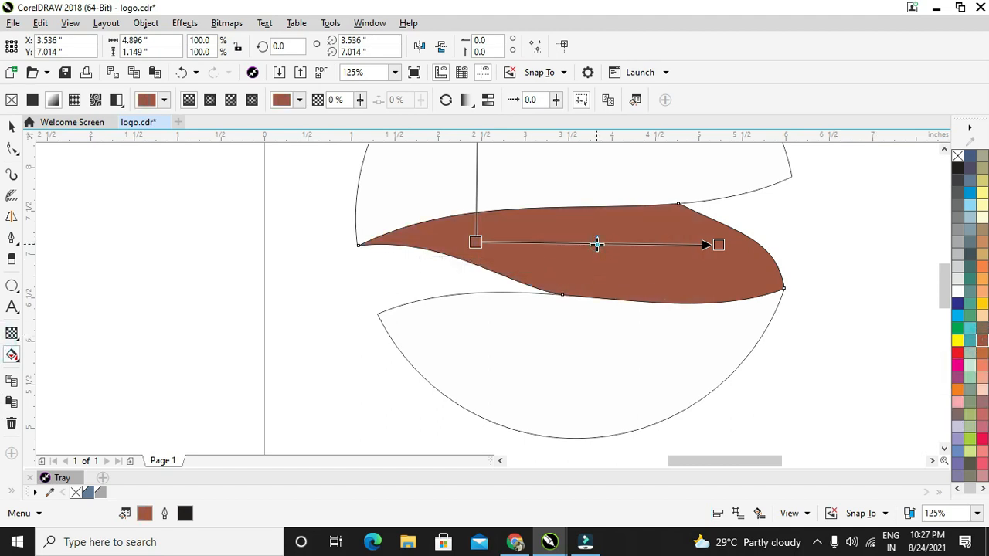
# Add a white colour stop near the middle of the band's gradient and pull both end nodes outward to tilt it slightly
pyautogui.moveTo(957, 291); pyautogui.dragTo(578, 230)
pyautogui.moveTo(581, 249); pyautogui.dragTo(579, 244)
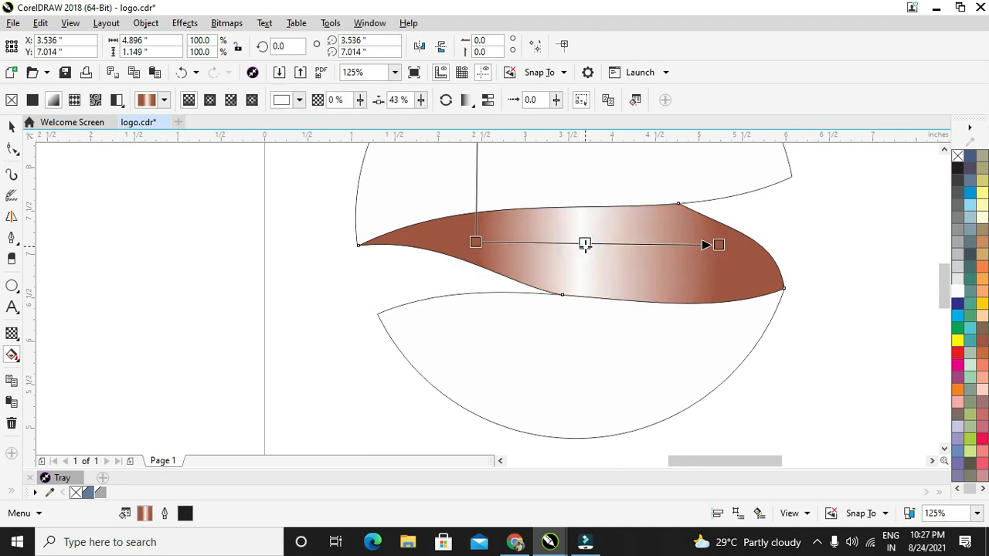
pyautogui.moveTo(721, 244); pyautogui.dragTo(746, 255)
pyautogui.moveTo(474, 242); pyautogui.dragTo(448, 233)
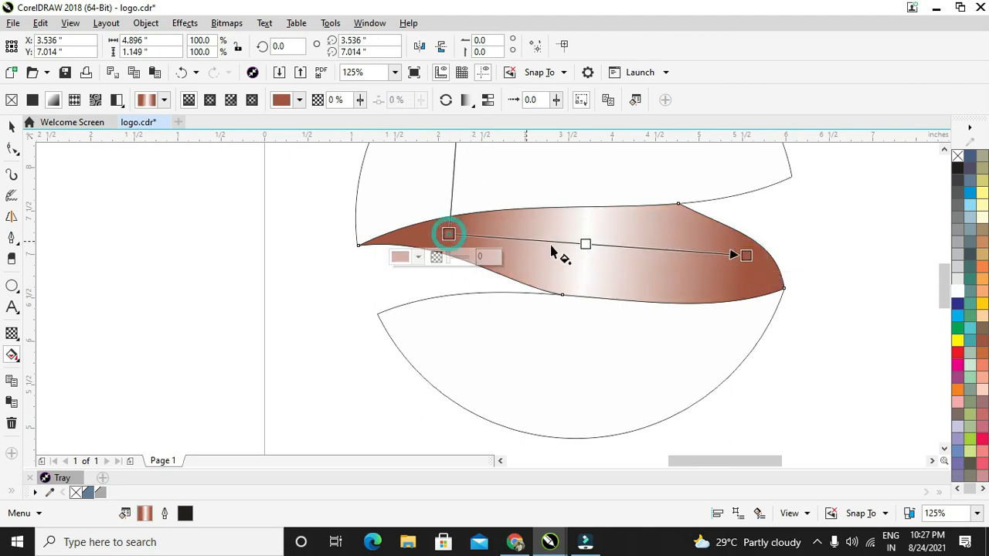
pyautogui.click(747, 254)
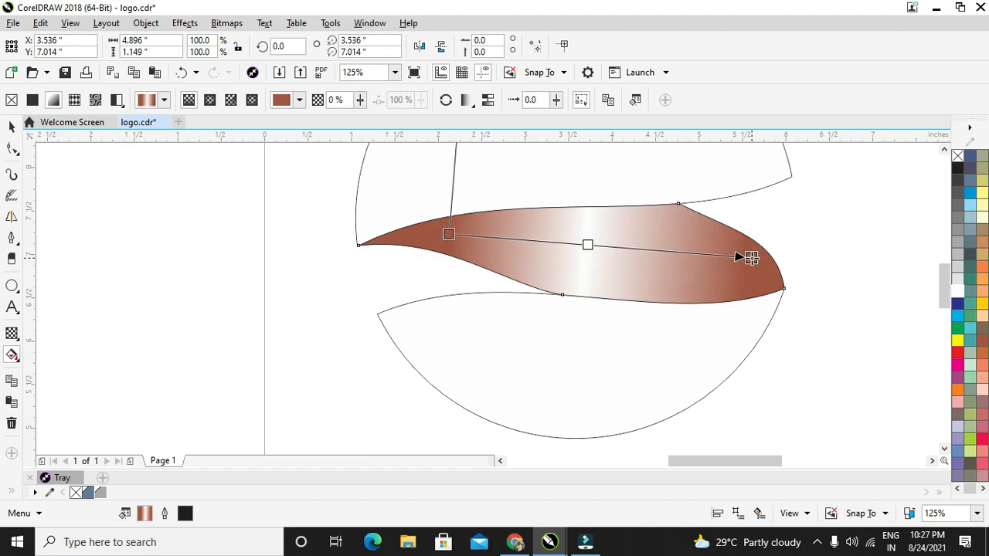
# Fill the upper and lower sphere shapes with solid reddish brown
pyautogui.scroll(-2, 750, 261)
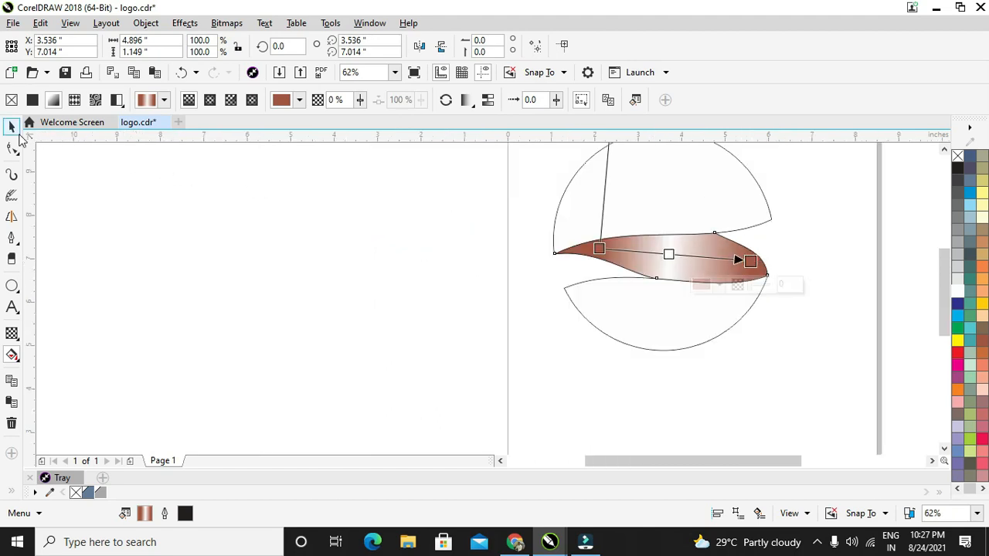
pyautogui.click(13, 128)
pyautogui.click(662, 200)
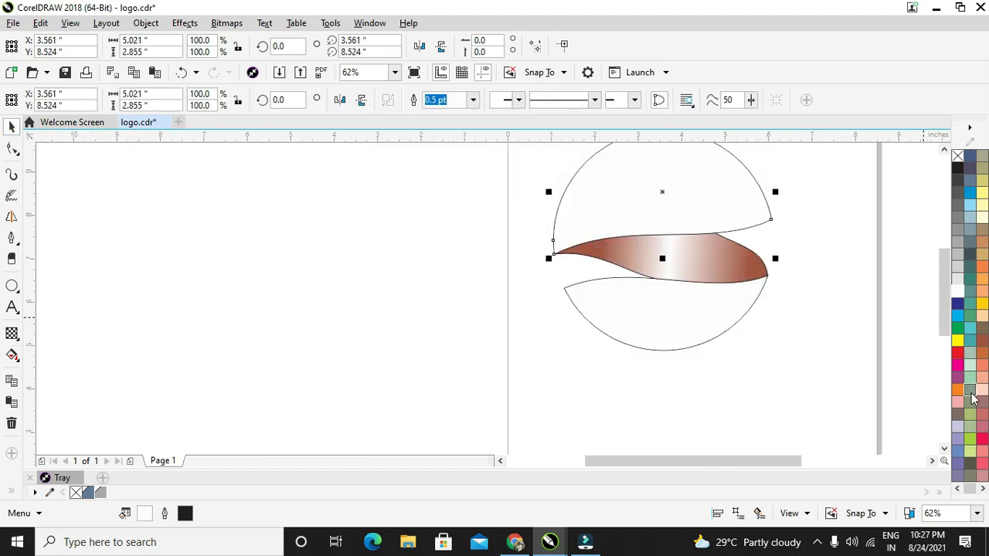
pyautogui.click(981, 340)
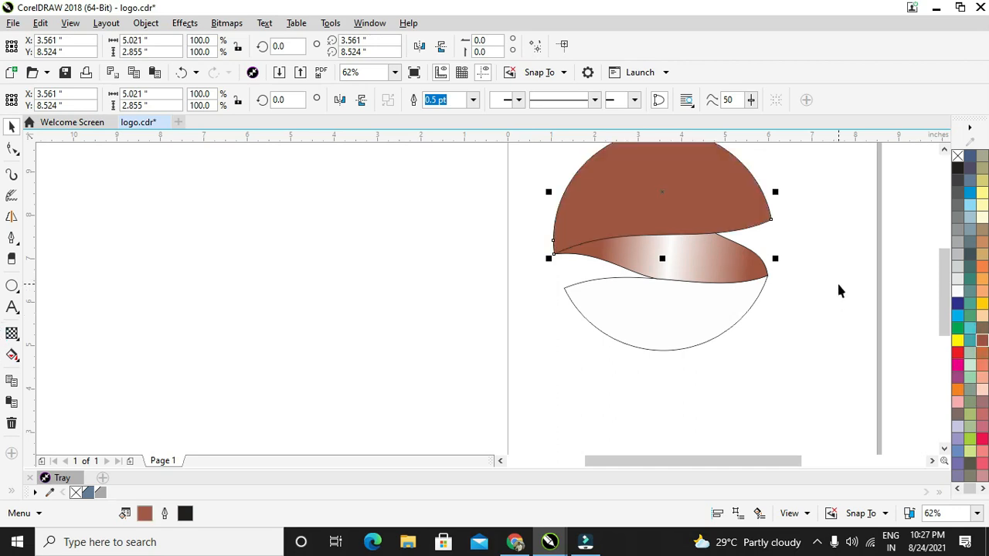
pyautogui.click(710, 305)
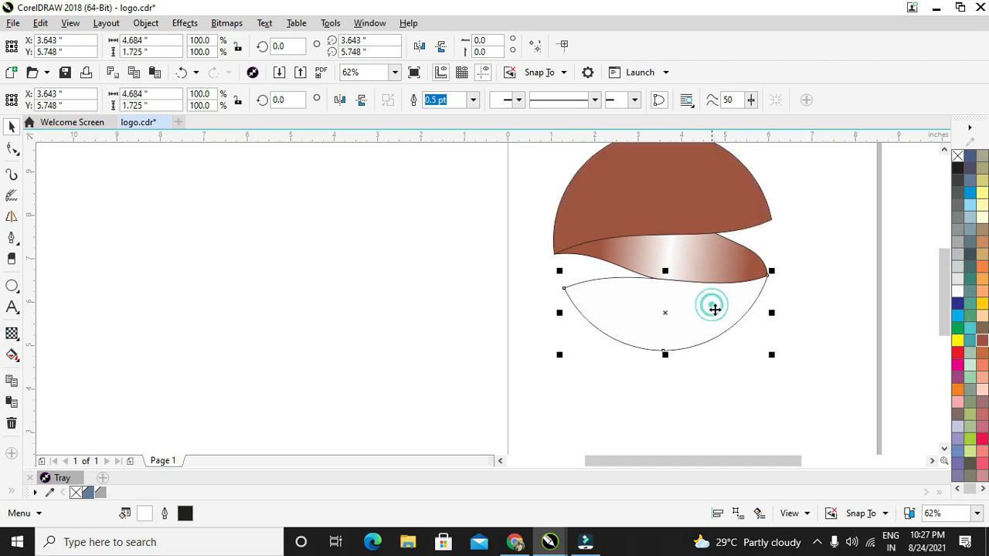
pyautogui.click(981, 340)
pyautogui.click(889, 317)
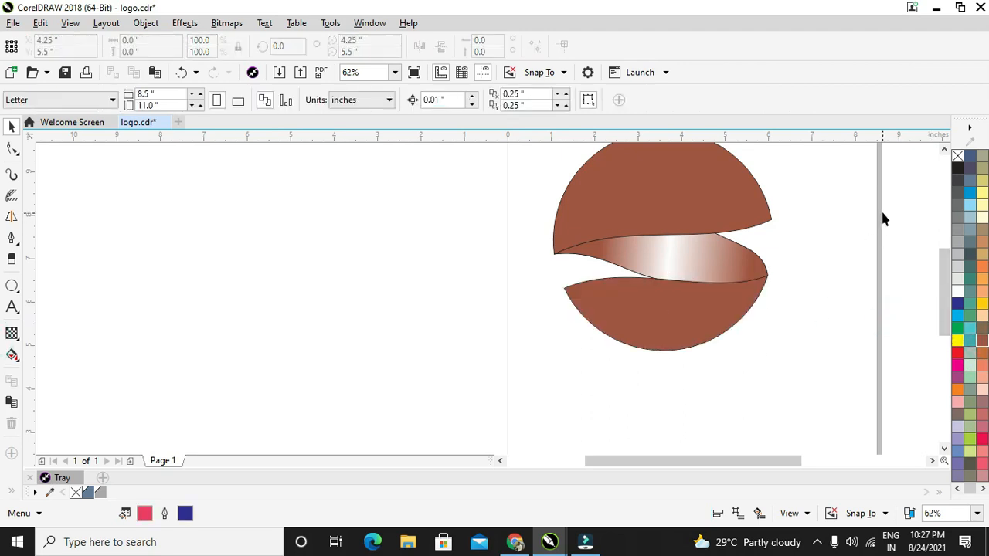
# Apply a nearly horizontal brown-to-white linear gradient to the upper shape with the Interactive Fill tool, stretching it to the right edge
pyautogui.click(944, 149)
pyautogui.click(944, 149)
pyautogui.click(607, 249)
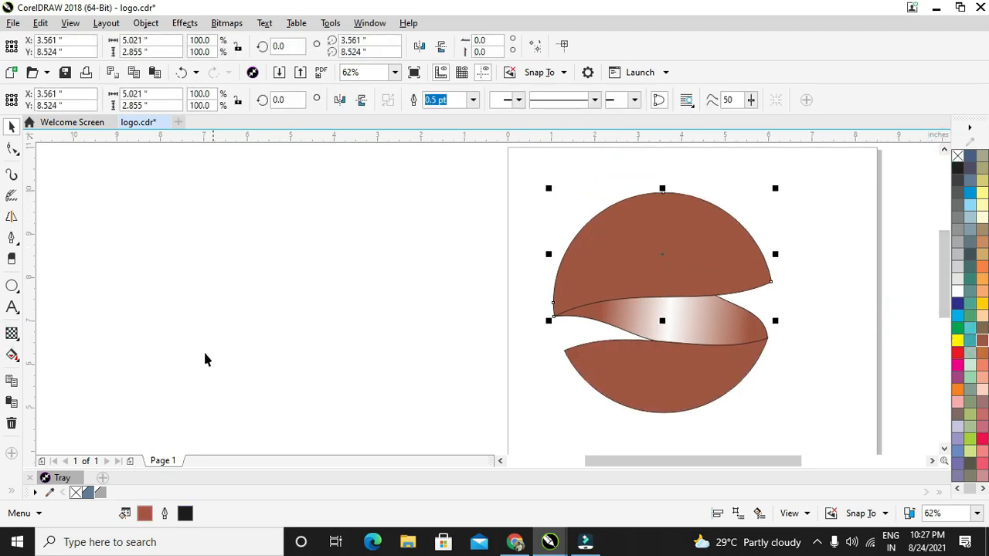
pyautogui.click(11, 356)
pyautogui.moveTo(584, 260); pyautogui.dragTo(718, 256)
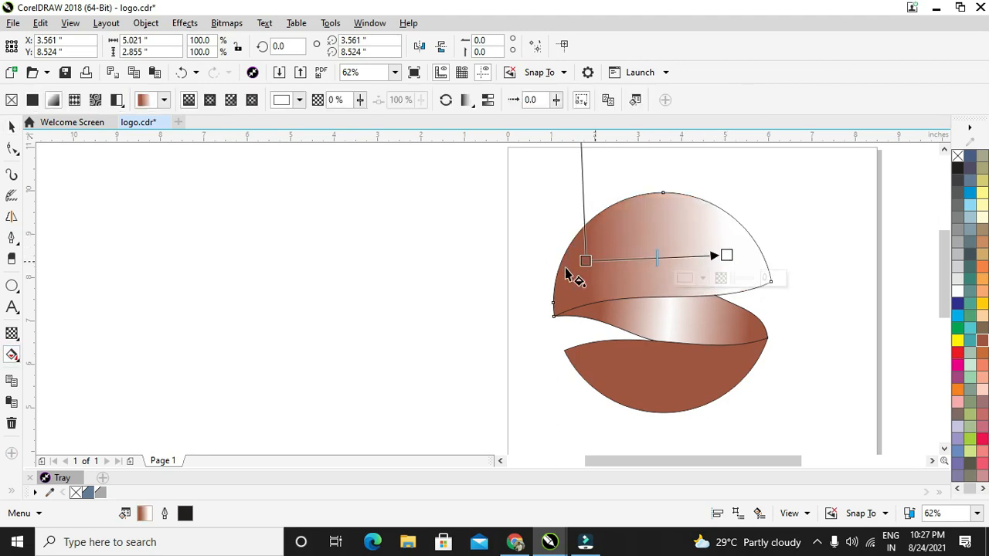
pyautogui.moveTo(585, 260); pyautogui.dragTo(595, 251)
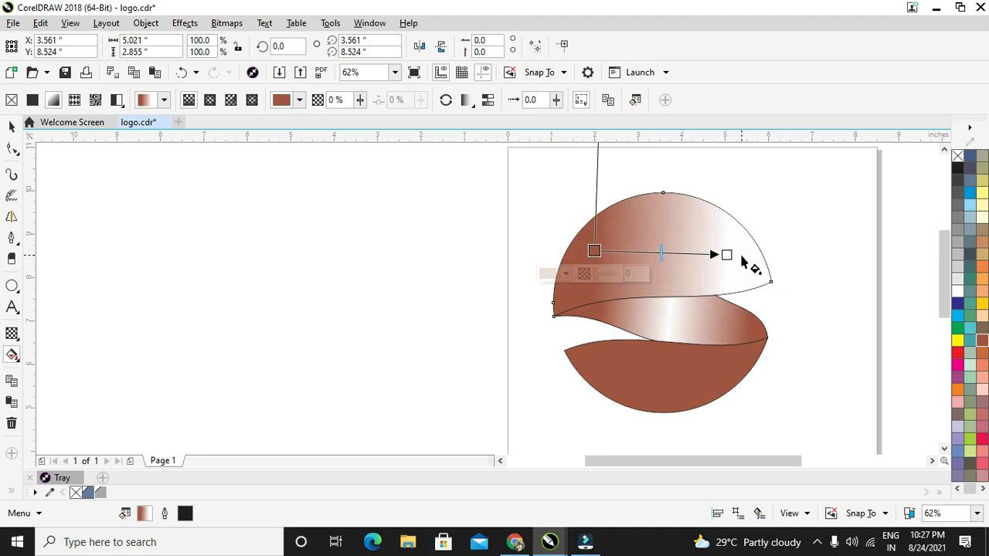
pyautogui.moveTo(727, 255); pyautogui.dragTo(759, 263)
pyautogui.moveTo(591, 250); pyautogui.dragTo(589, 257)
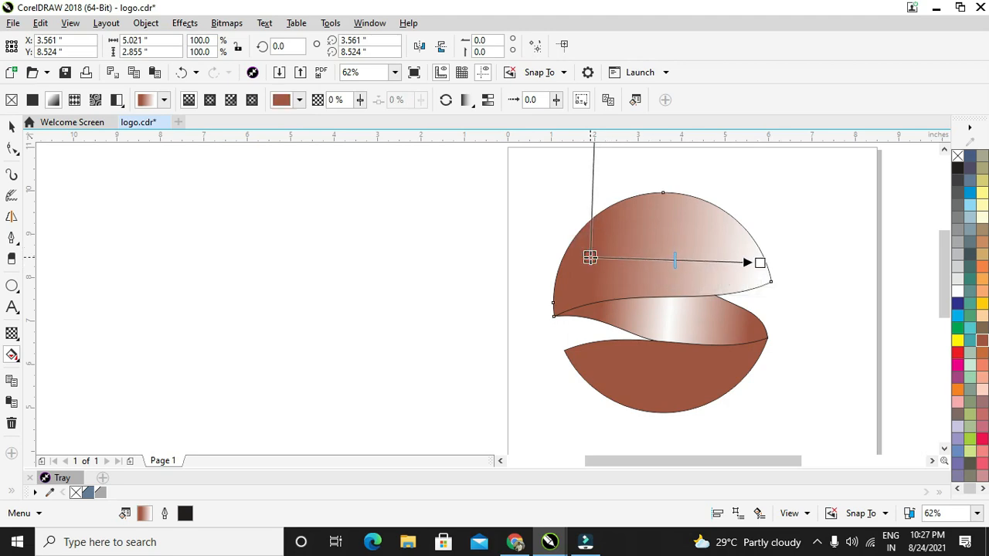
# Colour the upper gradient's start node salmon and its end node reddish brown, and shift both nodes left to tilt it slightly upward
pyautogui.click(982, 377)
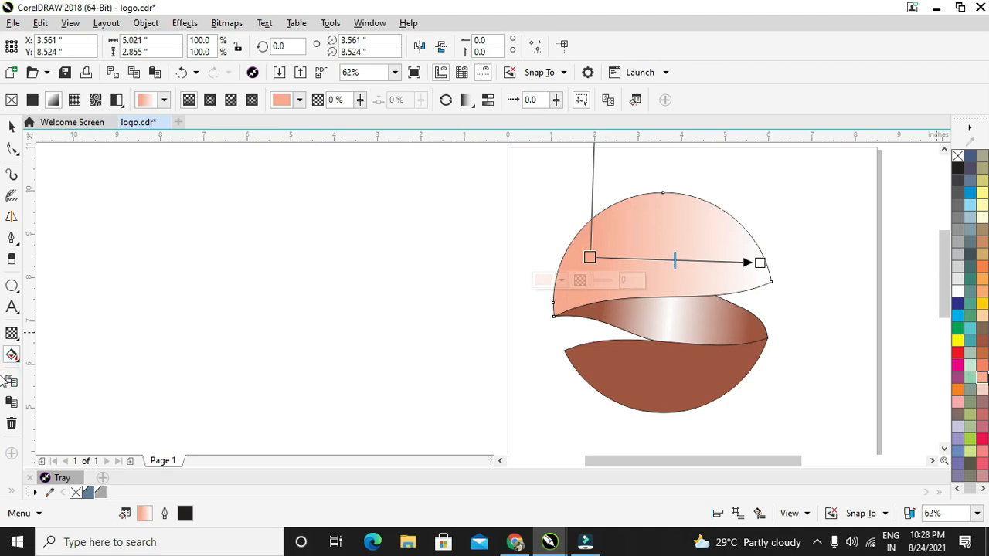
pyautogui.click(761, 263)
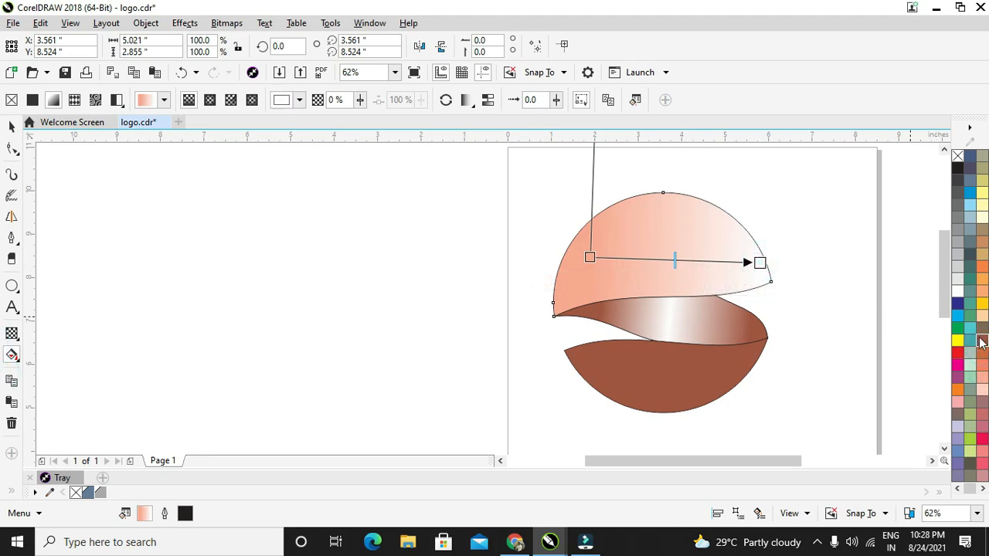
pyautogui.click(981, 341)
pyautogui.moveTo(760, 262); pyautogui.dragTo(717, 245)
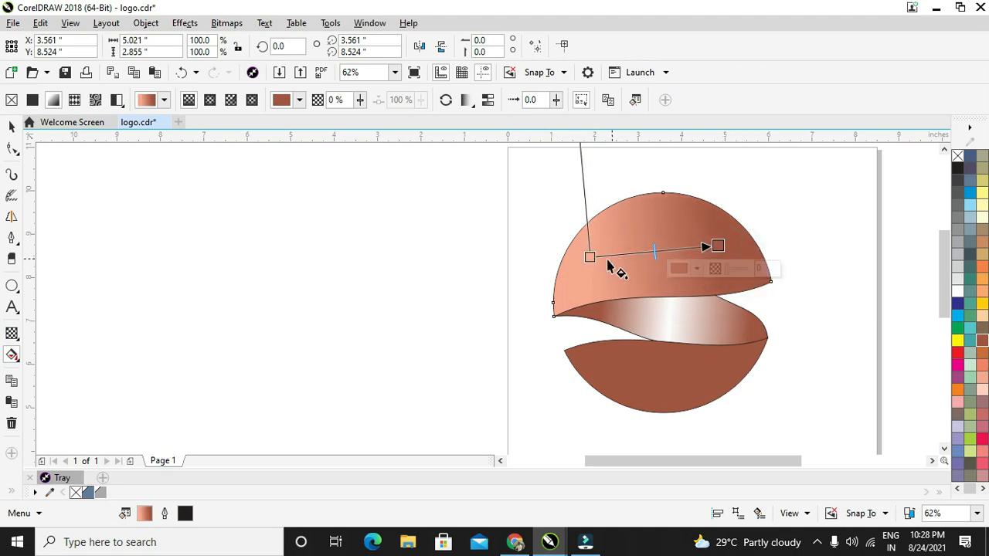
pyautogui.moveTo(589, 255); pyautogui.dragTo(570, 263)
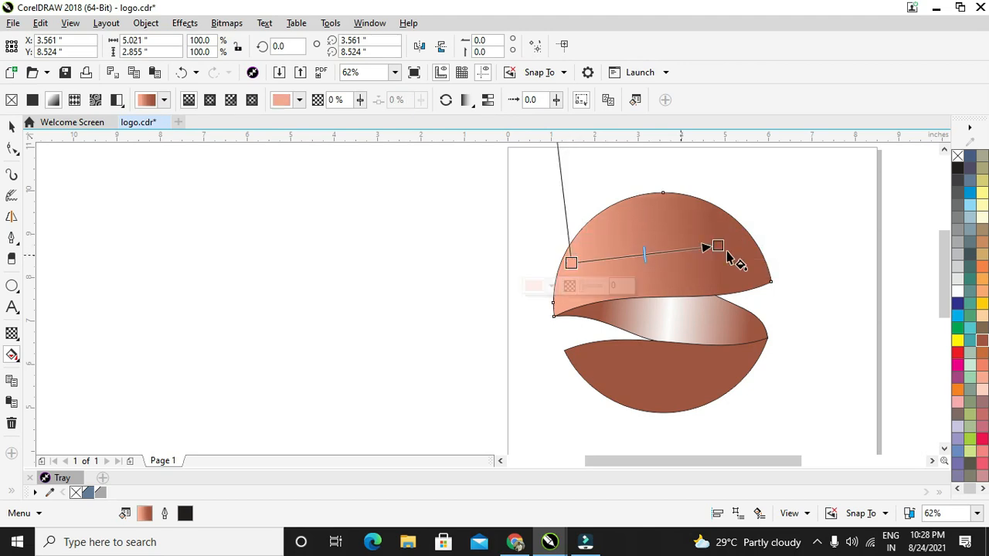
pyautogui.moveTo(719, 246); pyautogui.dragTo(694, 244)
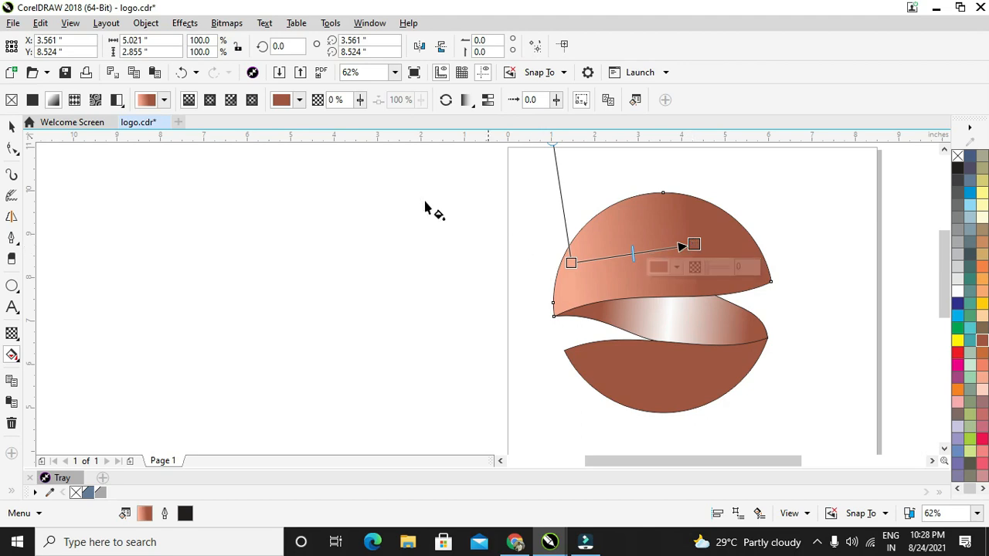
pyautogui.click(11, 127)
pyautogui.click(661, 246)
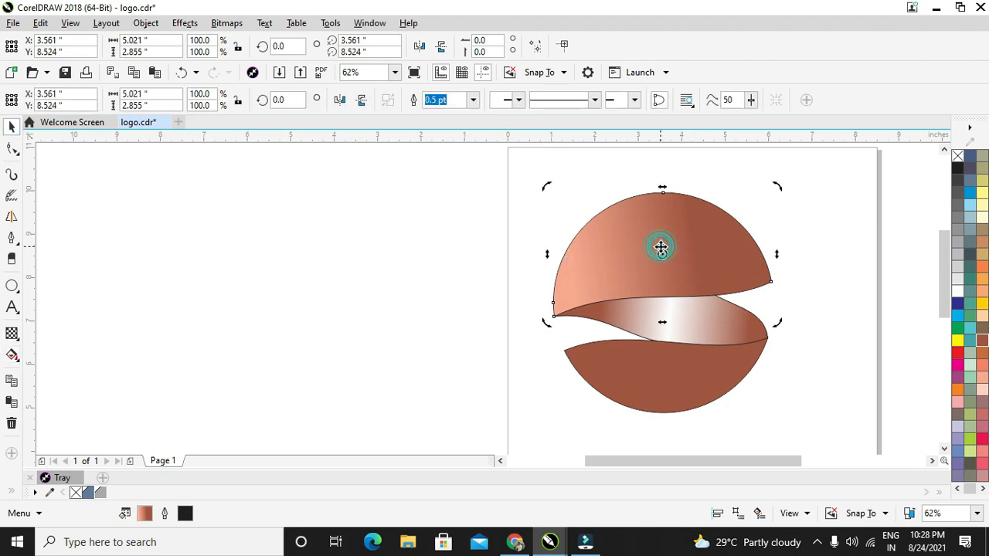
pyautogui.click(70, 24)
pyautogui.moveTo(40, 23)
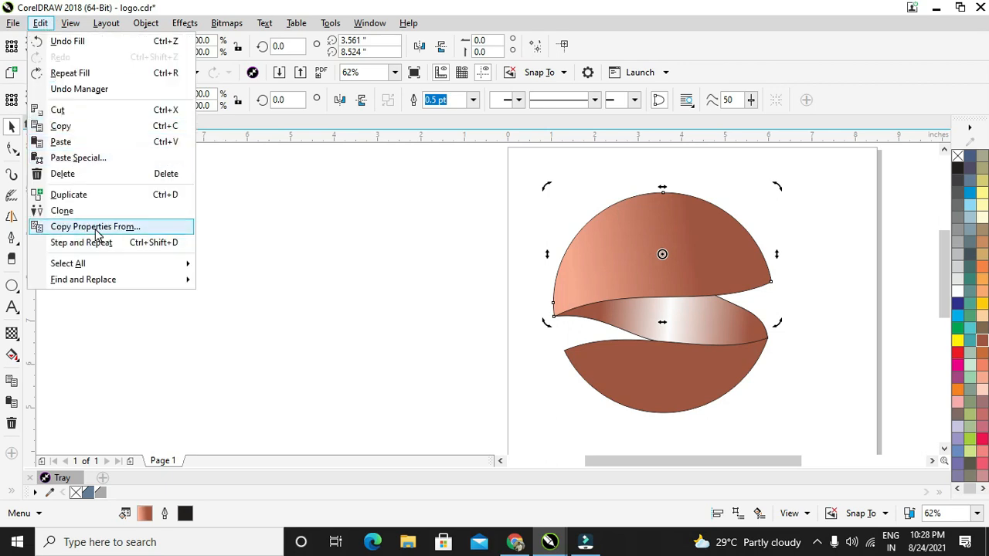
pyautogui.click(723, 389)
# Copy the outline pen, outline colour and fill from the upper shape to the lower shape
pyautogui.click(707, 379)
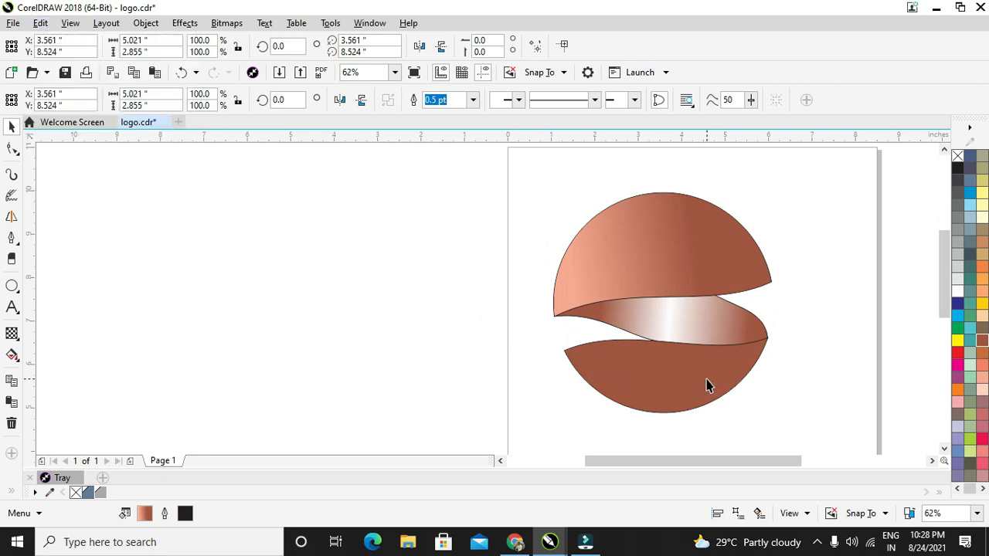
pyautogui.click(41, 23)
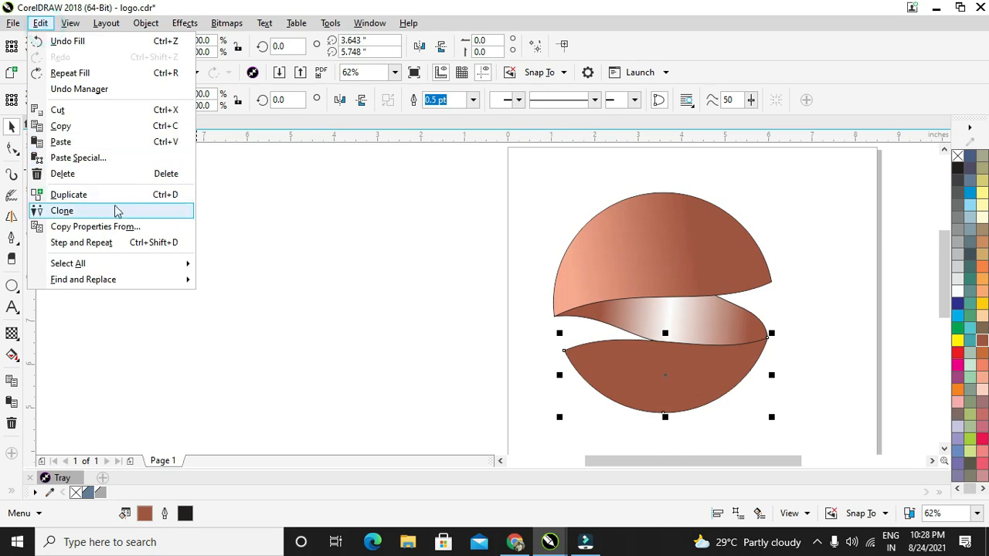
pyautogui.click(120, 228)
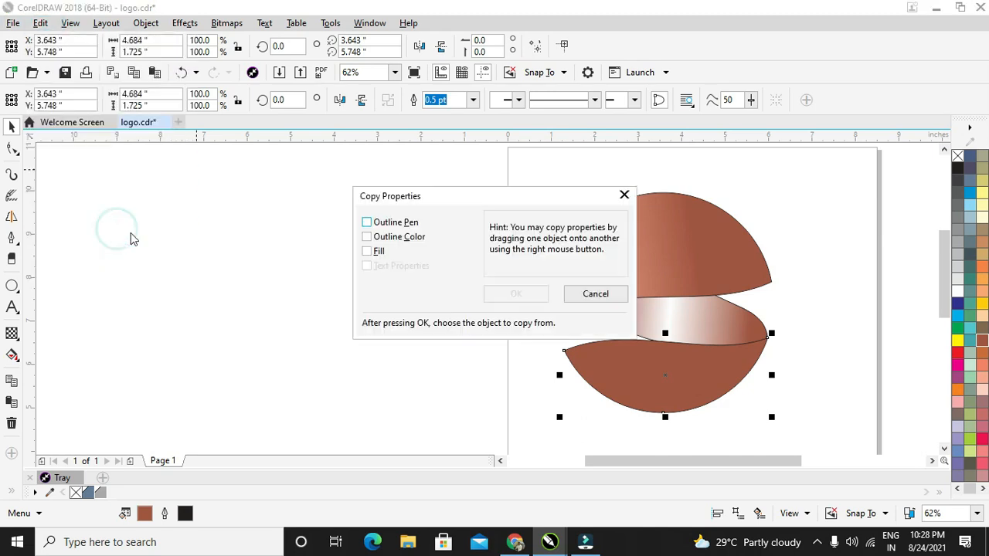
pyautogui.click(371, 251)
pyautogui.click(368, 236)
pyautogui.click(367, 223)
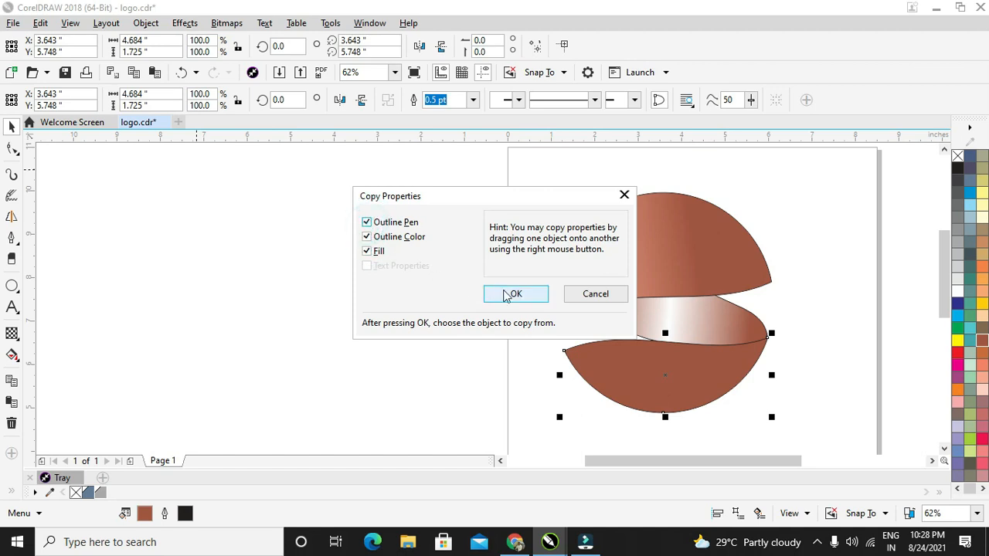
pyautogui.click(506, 292)
pyautogui.click(663, 392)
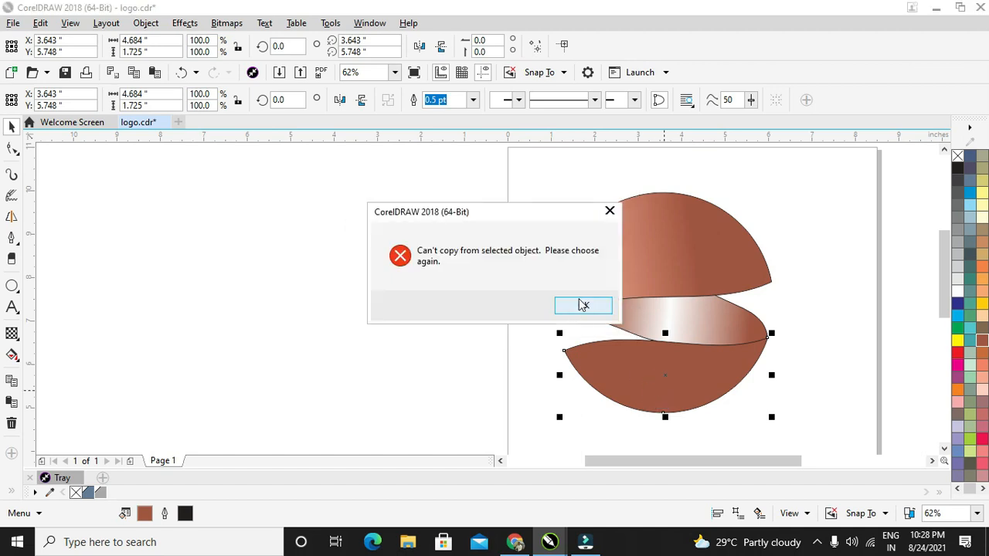
pyautogui.click(583, 305)
pyautogui.click(651, 381)
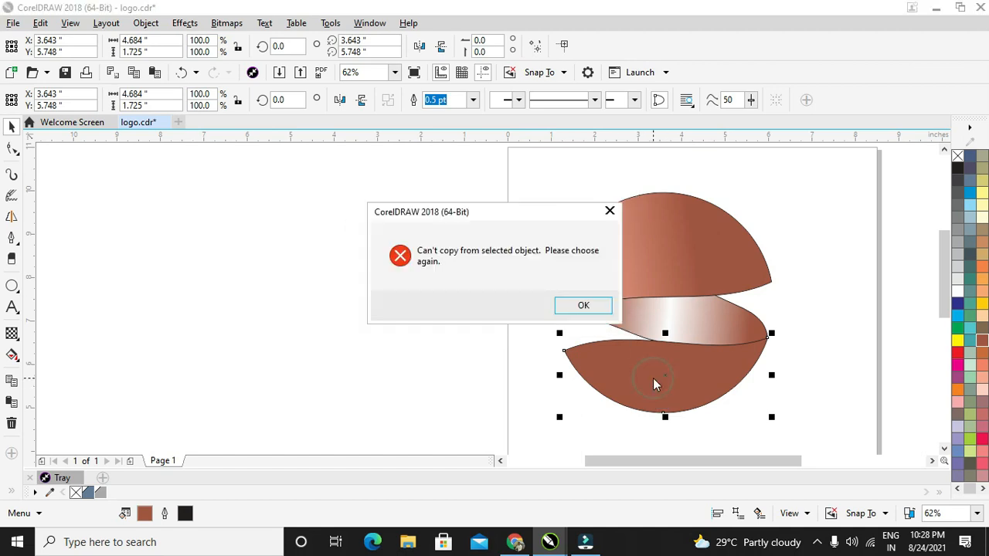
pyautogui.click(580, 306)
pyautogui.click(646, 261)
pyautogui.click(408, 257)
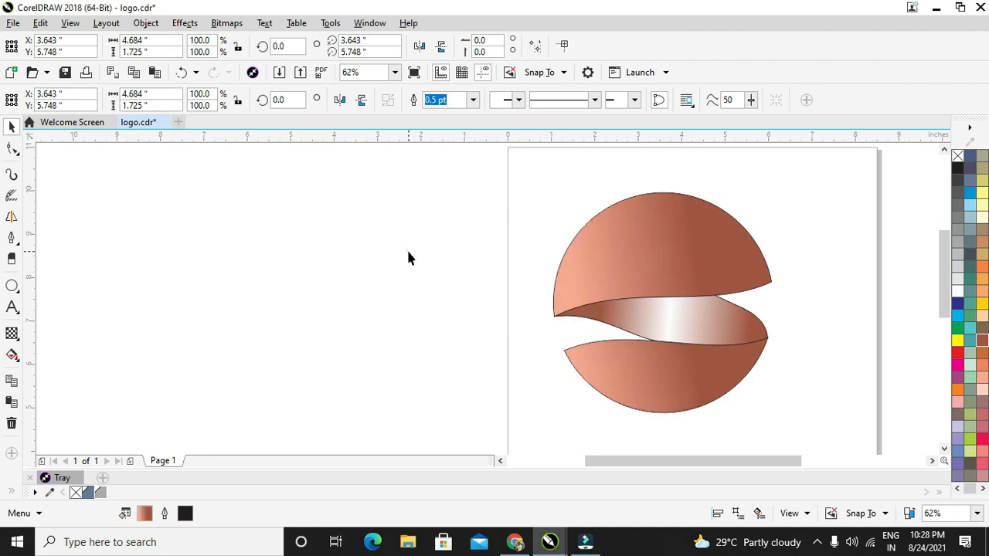
# Shorten the lower shape's gradient toward its centre and raise the start node so the gradient slopes slightly downward
pyautogui.click(610, 269)
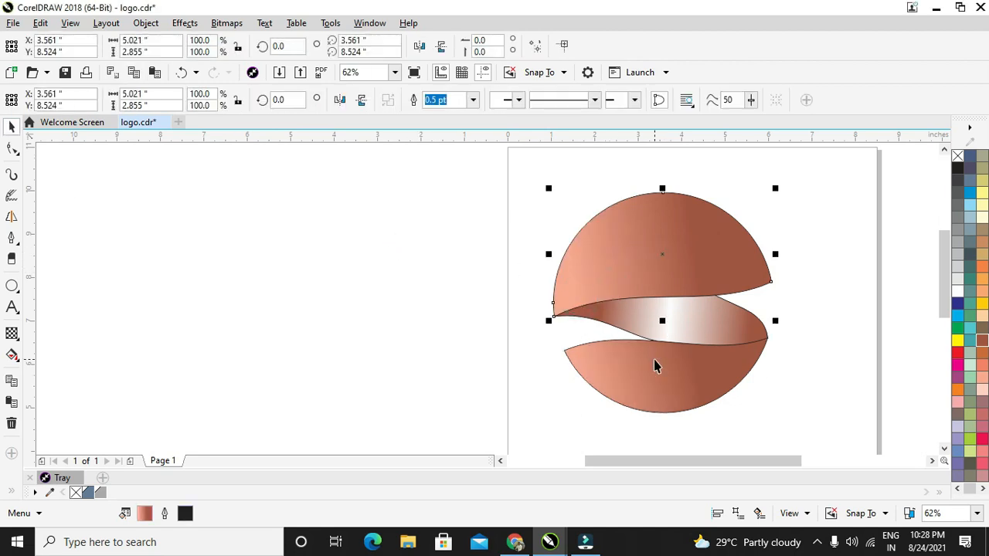
pyautogui.click(653, 359)
pyautogui.click(13, 354)
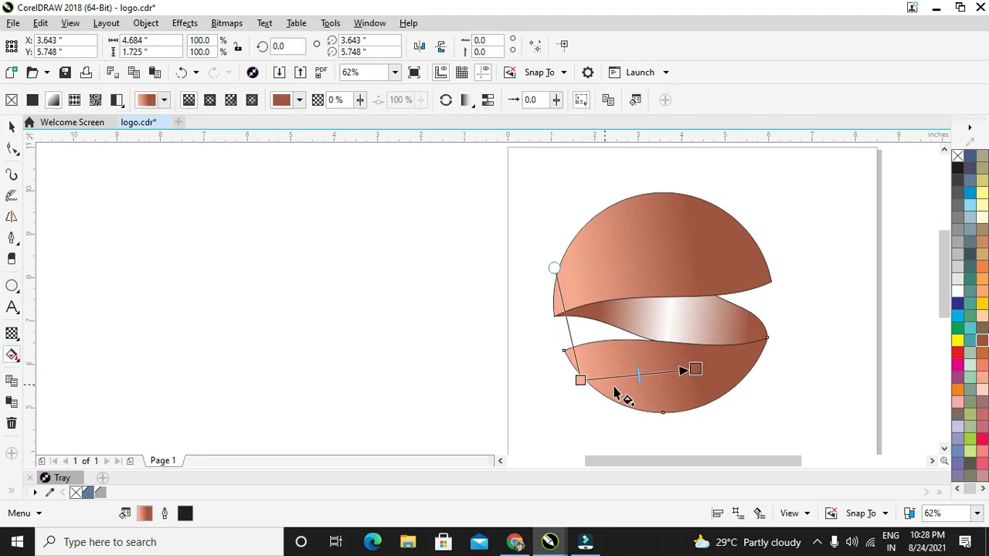
pyautogui.moveTo(698, 368); pyautogui.dragTo(663, 380)
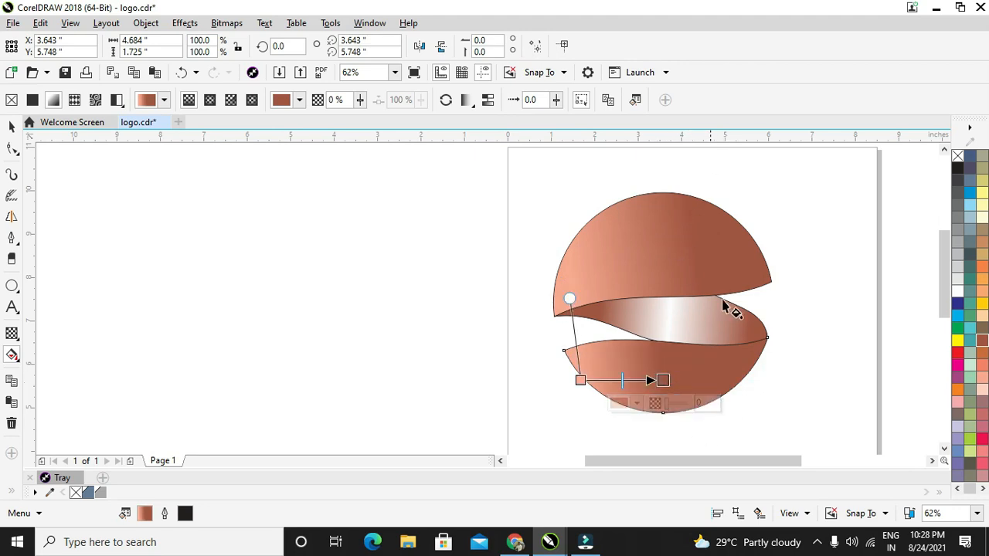
pyautogui.moveTo(579, 379); pyautogui.dragTo(581, 367)
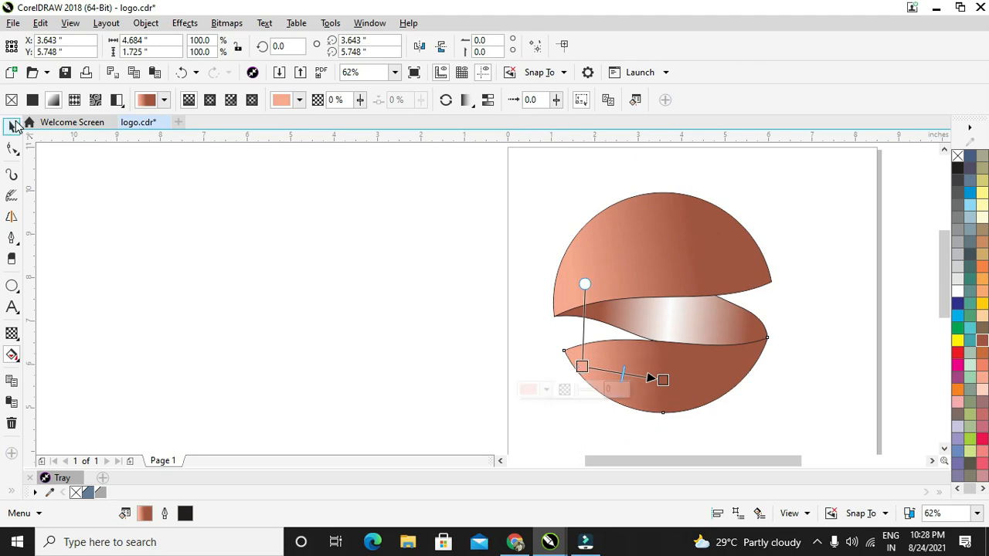
pyautogui.click(12, 126)
# Try removing the fill from the middle band between the upper and lower shapes
pyautogui.click(694, 284)
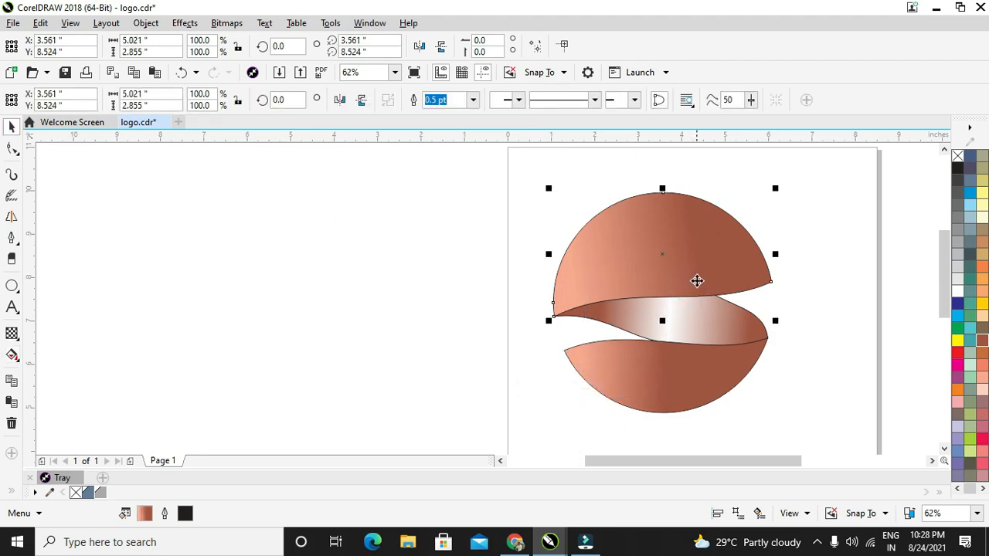
pyautogui.click(755, 340)
pyautogui.scroll(2, 694, 333)
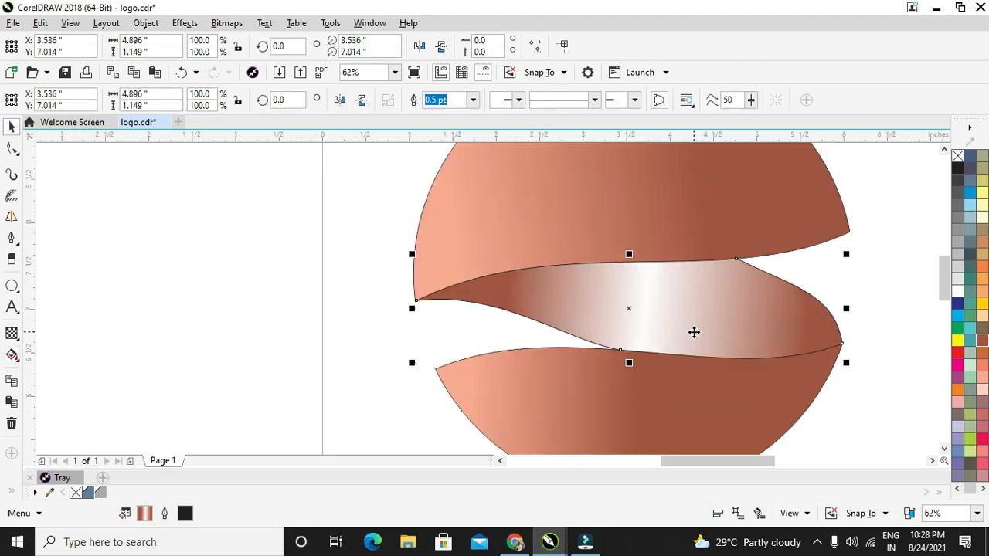
pyautogui.click(958, 156)
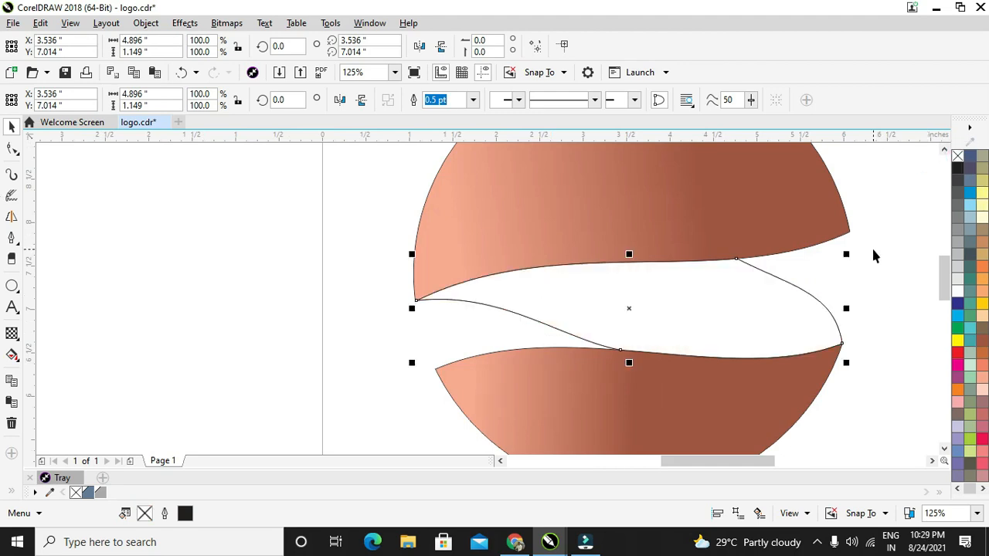
pyautogui.hotkey('ctrl', 'z')
pyautogui.click(870, 258)
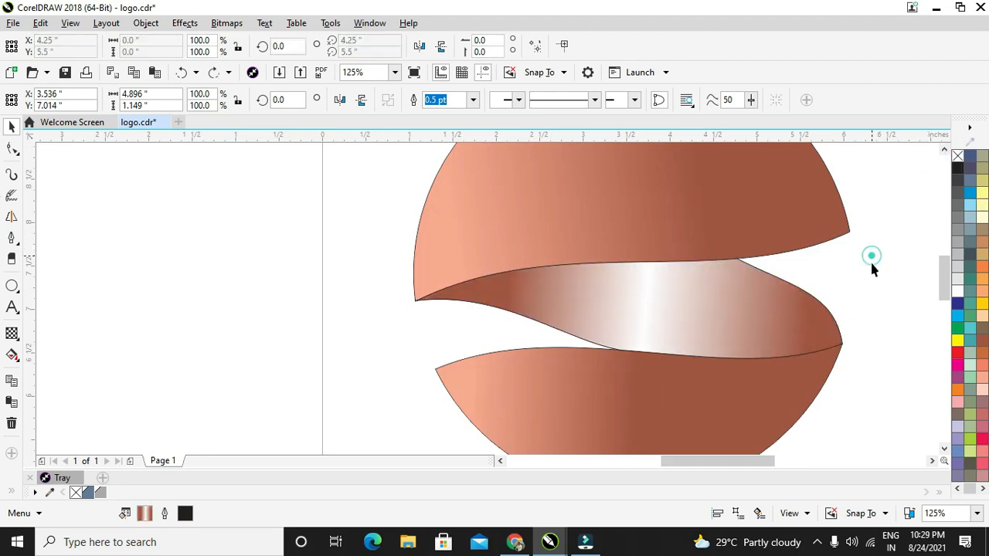
# Select the upper shape, lower shape and middle band together and move them about 5.4 inches left, off the construction curves
pyautogui.click(833, 316)
pyautogui.scroll(-2, 698, 214)
pyautogui.click(696, 214)
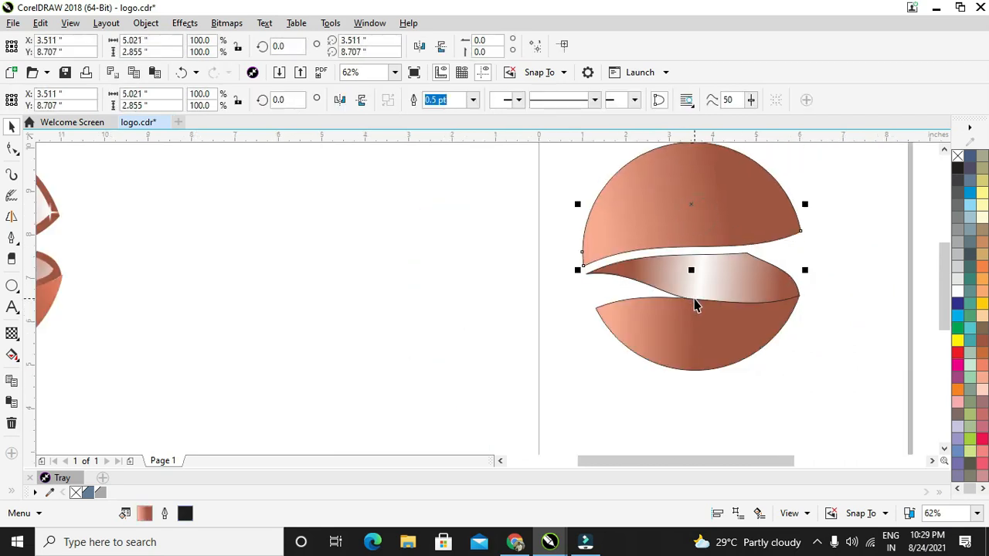
pyautogui.hotkey('ctrl', 'z')
pyautogui.keyDown('shift'); pyautogui.click(707, 320); pyautogui.keyUp('shift')
pyautogui.keyDown('shift'); pyautogui.click(693, 289); pyautogui.keyUp('shift')
pyautogui.moveTo(694, 282); pyautogui.dragTo(461, 272)
# Delete the two leftover construction curves beside the sphere
pyautogui.click(770, 263)
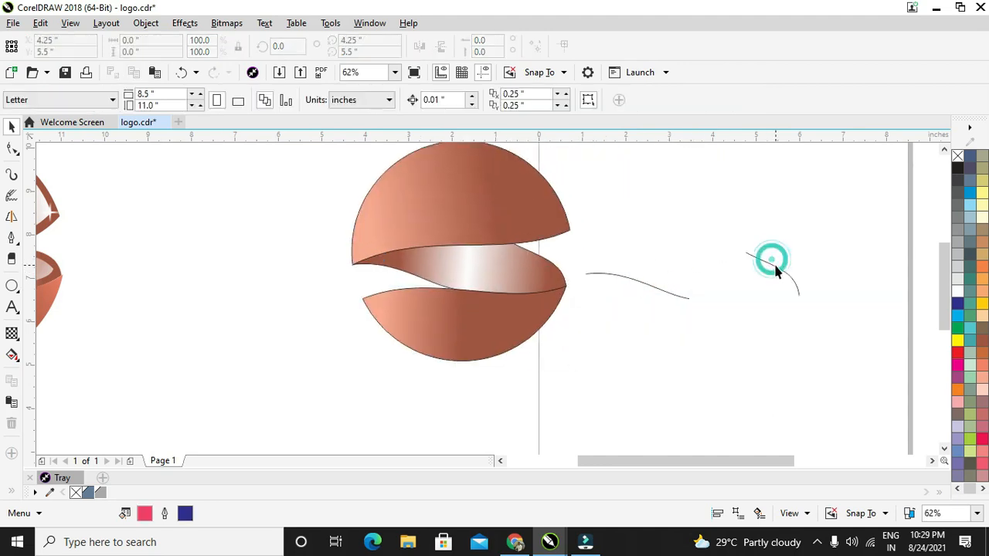
pyautogui.press('Delete')
pyautogui.click(634, 282)
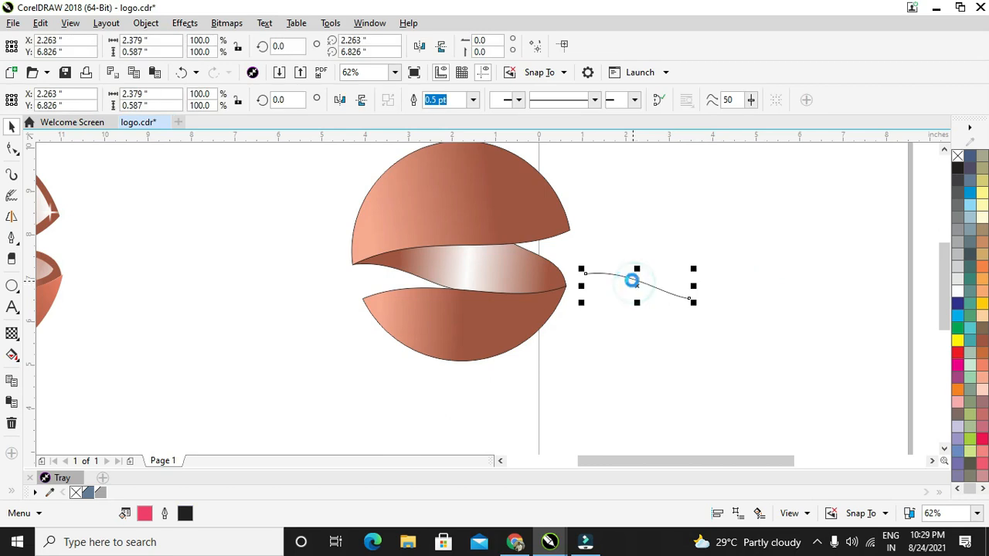
pyautogui.press('Delete')
pyautogui.scroll(-4, 618, 183)
pyautogui.scroll(2, 565, 170)
pyautogui.scroll(6, 568, 179)
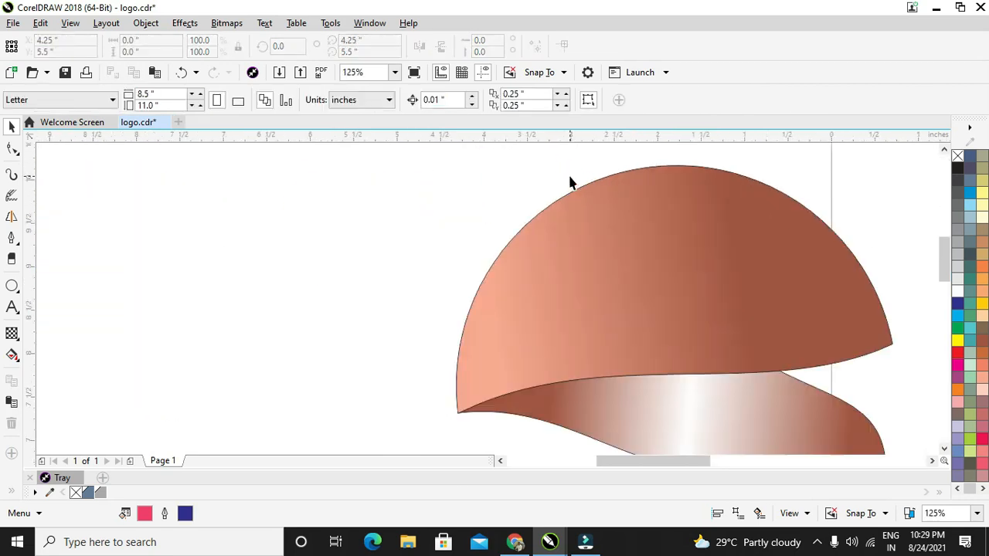
# Select the upper shape, lower shape and middle band together and move them right onto the page, centred at about X 3.9, Y 7.0 inches
pyautogui.scroll(-2, 579, 193)
pyautogui.moveTo(513, 157); pyautogui.dragTo(744, 380)
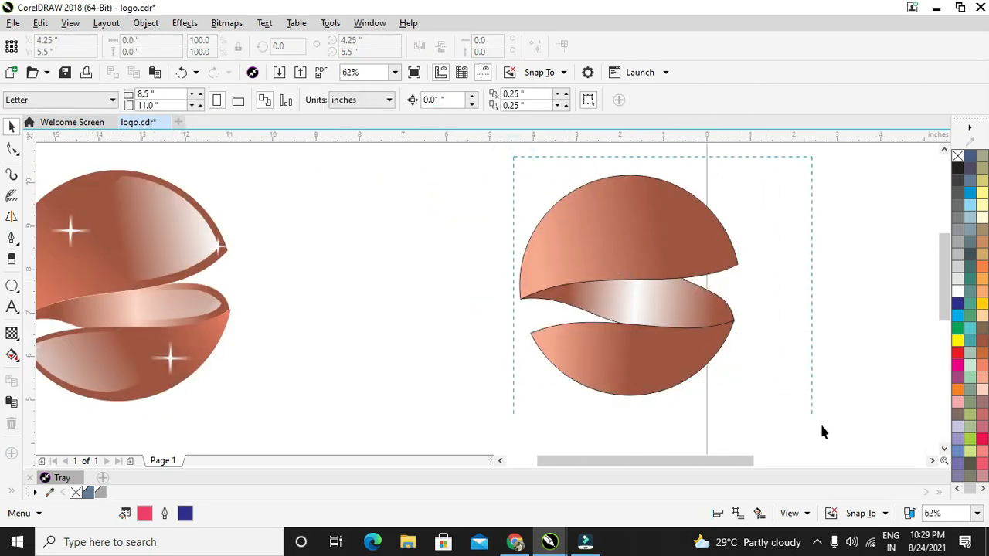
pyautogui.moveTo(821, 425); pyautogui.dragTo(821, 426)
pyautogui.moveTo(673, 273); pyautogui.dragTo(801, 256)
pyautogui.scroll(-2, 816, 272)
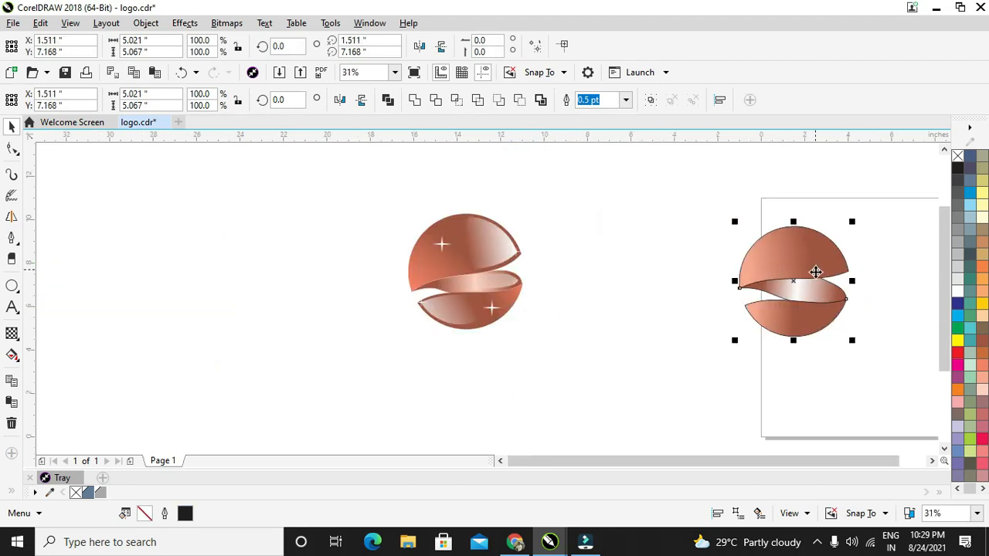
pyautogui.scroll(2, 815, 272)
pyautogui.moveTo(708, 461); pyautogui.dragTo(757, 463)
pyautogui.click(462, 178)
pyautogui.moveTo(461, 178); pyautogui.dragTo(750, 415)
pyautogui.moveTo(595, 214); pyautogui.dragTo(715, 226)
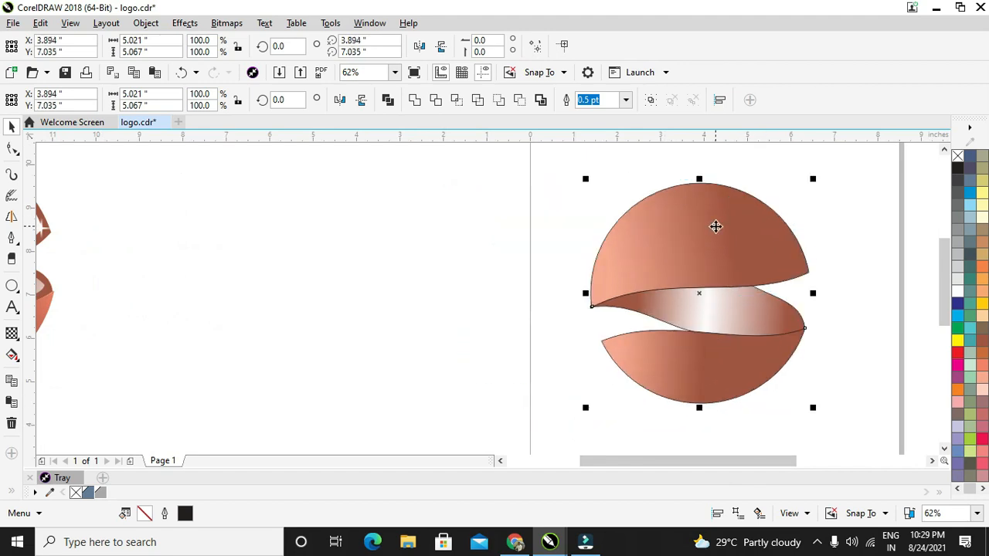
pyautogui.click(519, 217)
pyautogui.click(683, 220)
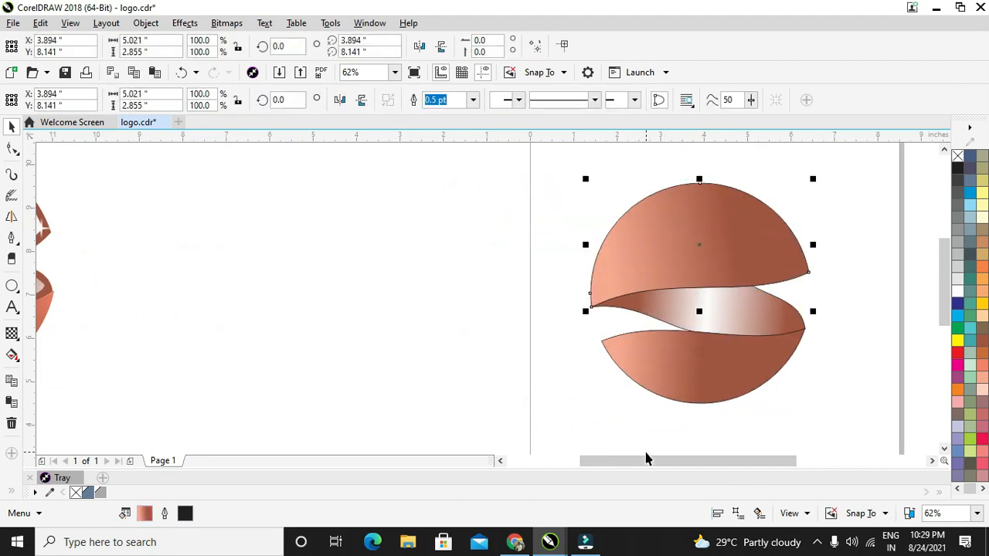
pyautogui.moveTo(647, 459); pyautogui.dragTo(664, 460)
pyautogui.click(738, 378)
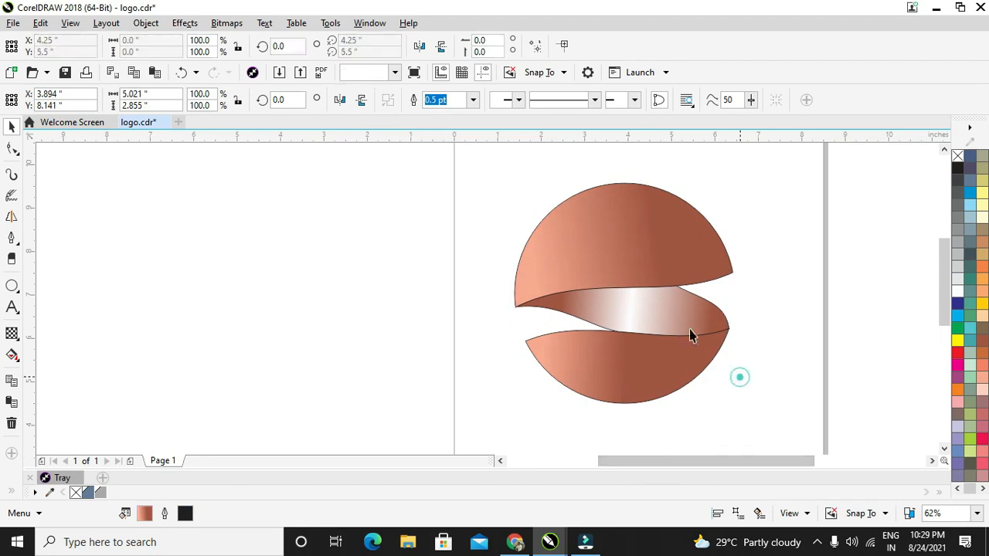
pyautogui.click(593, 245)
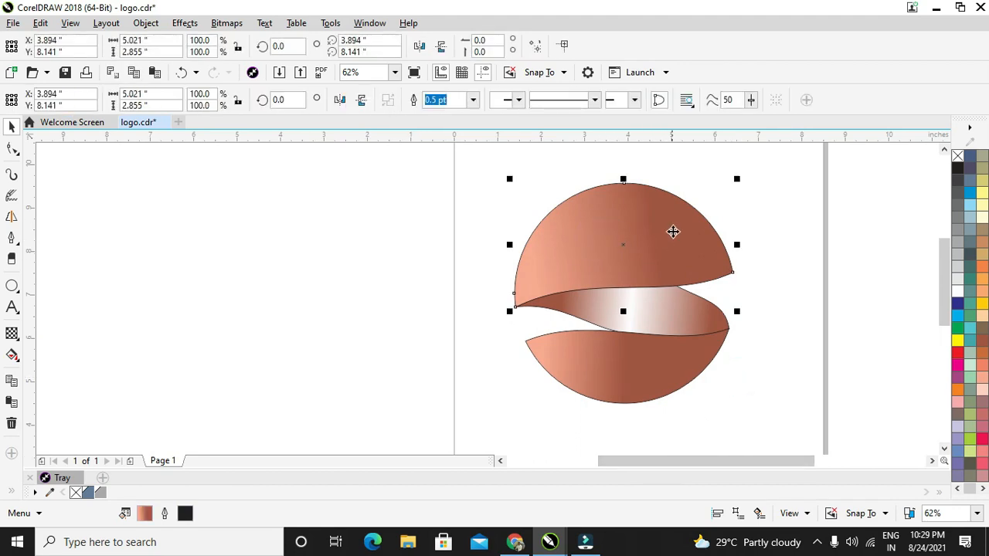
pyautogui.click(740, 213)
pyautogui.click(673, 225)
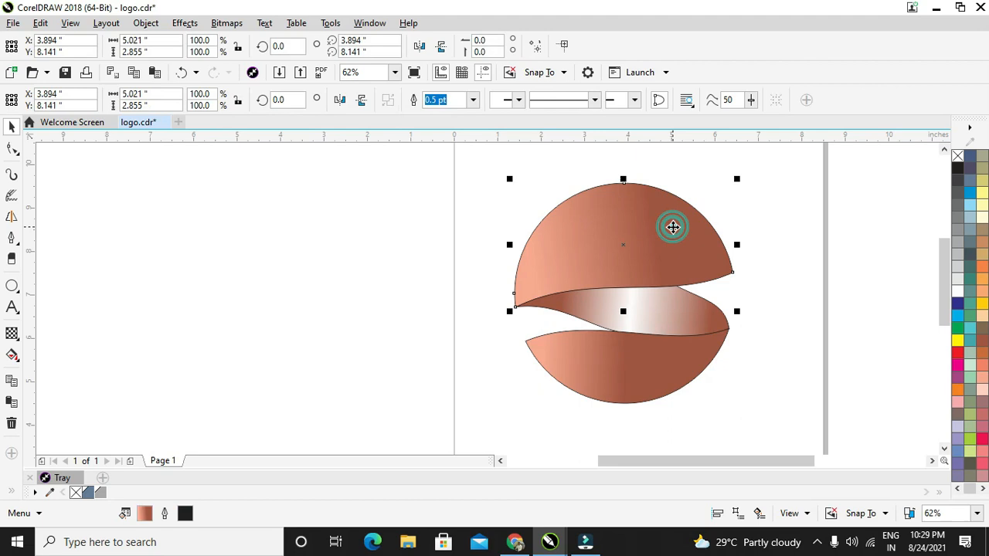
pyautogui.scroll(2, 662, 207)
pyautogui.scroll(-2, 663, 207)
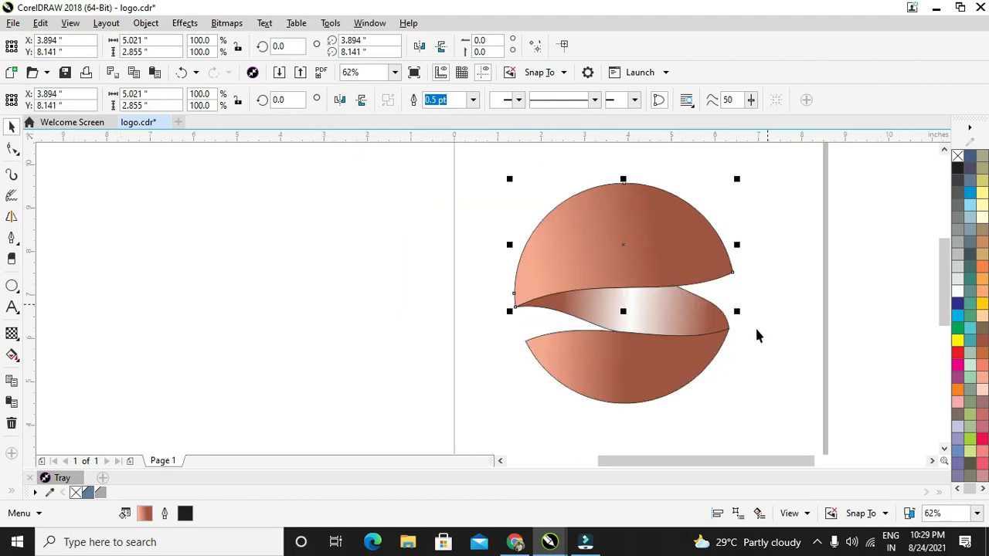
pyautogui.click(663, 353)
pyautogui.click(275, 243)
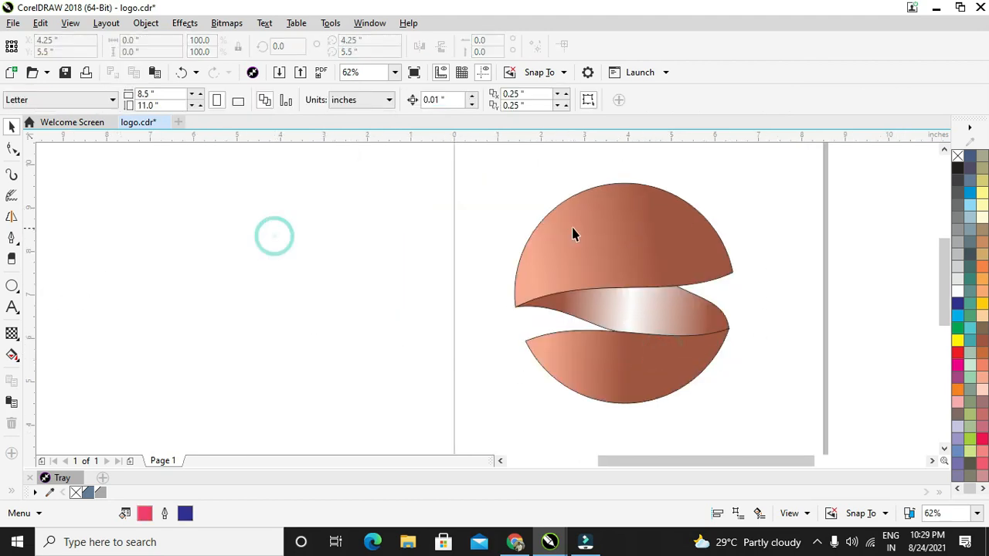
pyautogui.click(572, 228)
pyautogui.click(712, 202)
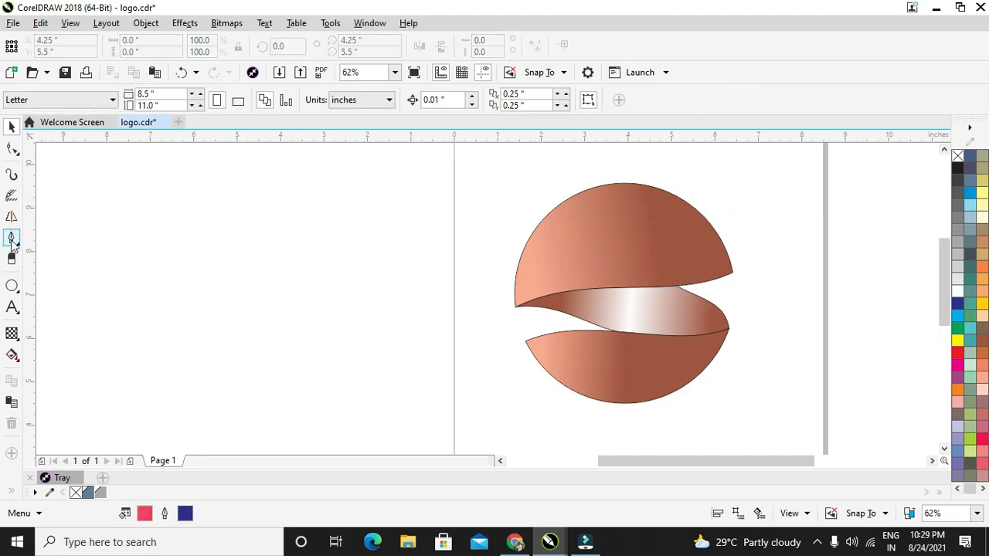
# Draw an ellipse about 3.67 by 3.05 inches overlapping the right end of the upper shape, and leave it without a fill
pyautogui.click(12, 285)
pyautogui.moveTo(638, 168); pyautogui.dragTo(802, 304)
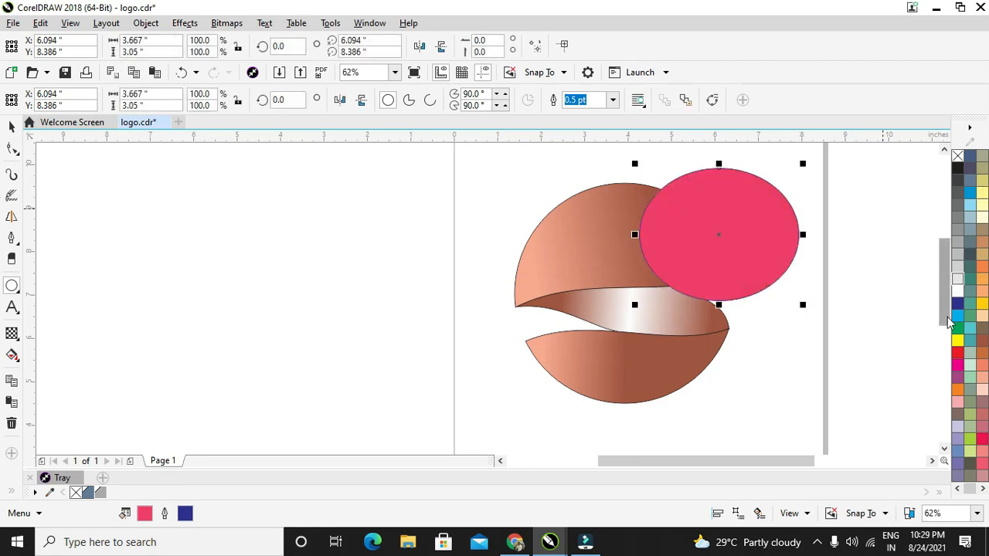
pyautogui.click(958, 292)
pyautogui.click(7, 128)
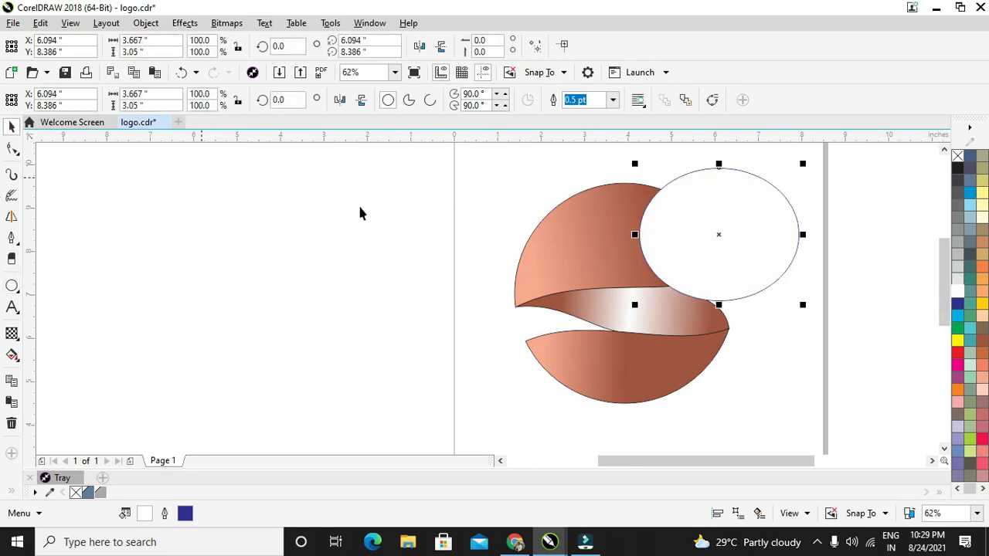
pyautogui.click(956, 157)
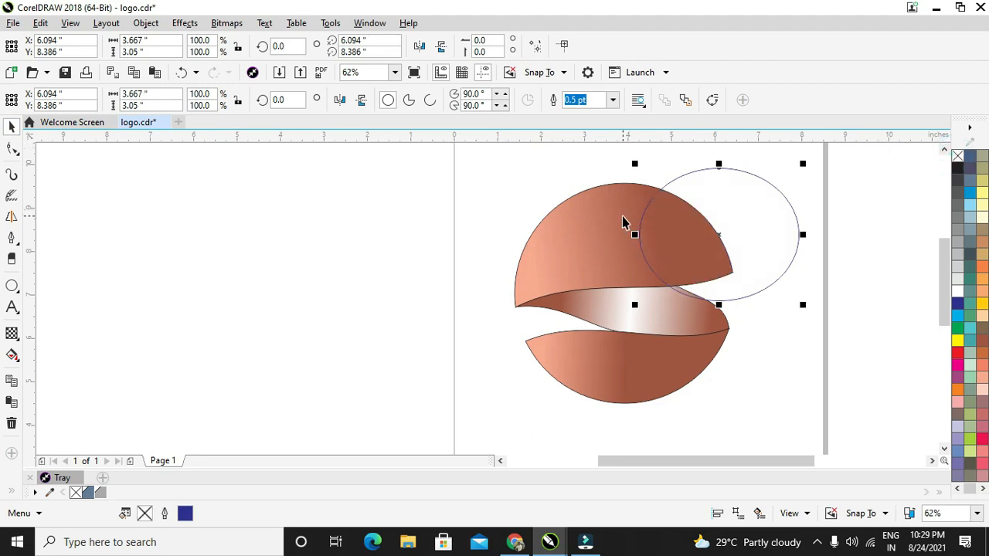
# Try the Simplify operation on the ellipse and the upper shape, and undo it
pyautogui.keyDown('shift'); pyautogui.click(624, 223); pyautogui.keyUp('shift')
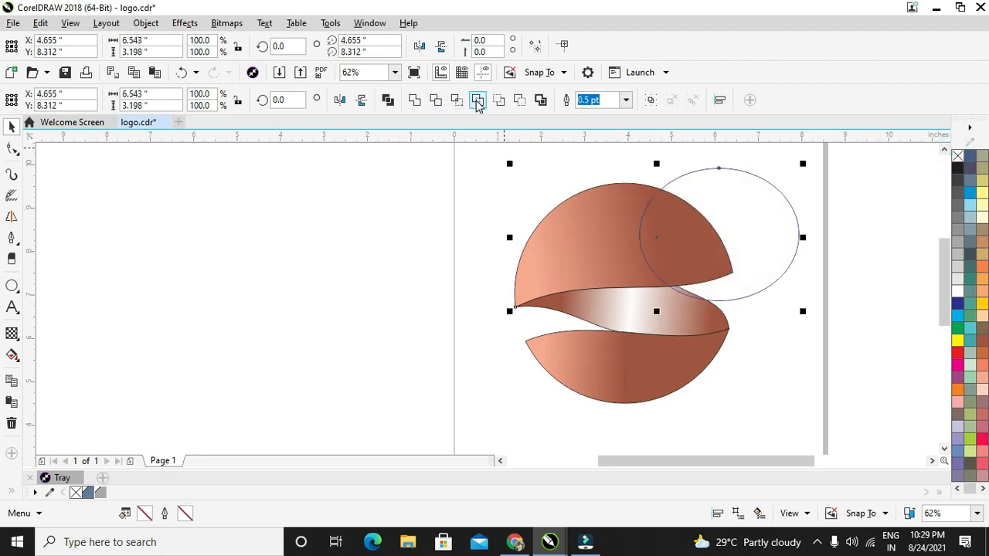
pyautogui.click(477, 101)
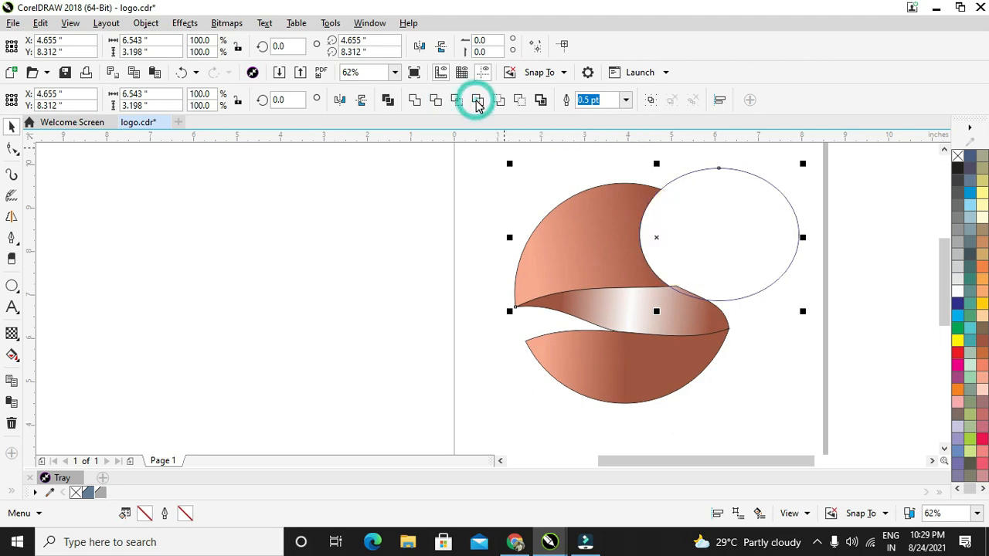
pyautogui.press('Escape')
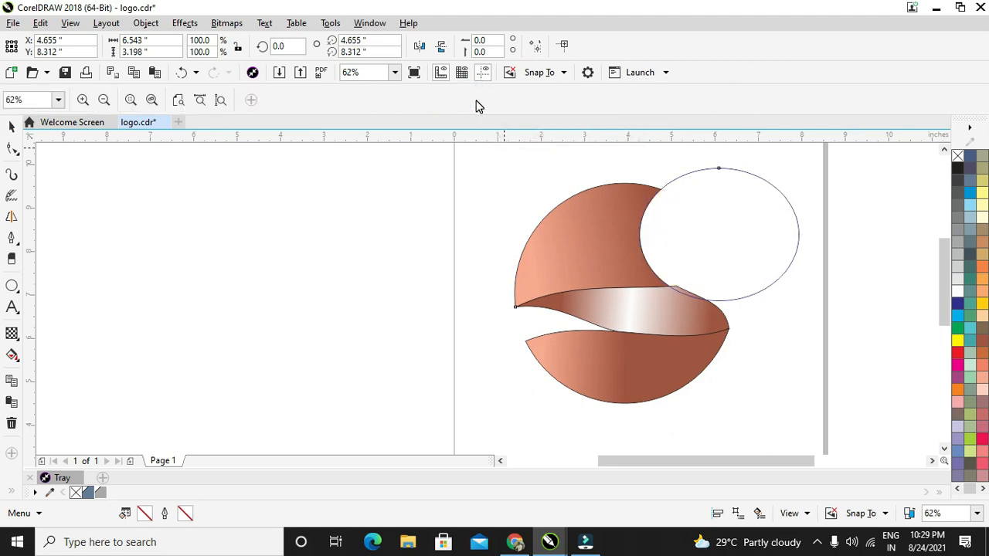
pyautogui.hotkey('ctrl', 'z')
pyautogui.click(12, 126)
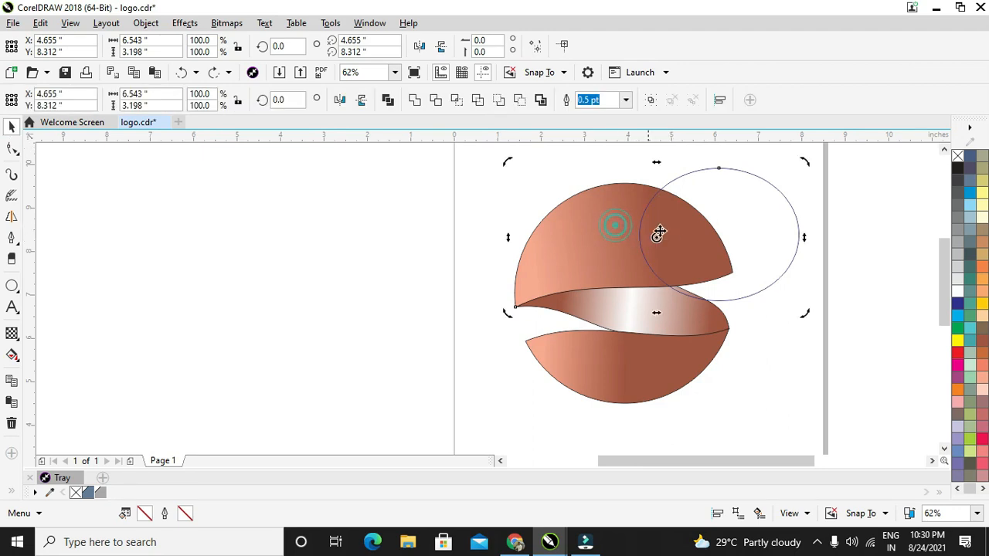
pyautogui.click(592, 177)
# Intersect the ellipse with the upper shape to create a separate overlap piece, and delete the ellipse
pyautogui.click(660, 194)
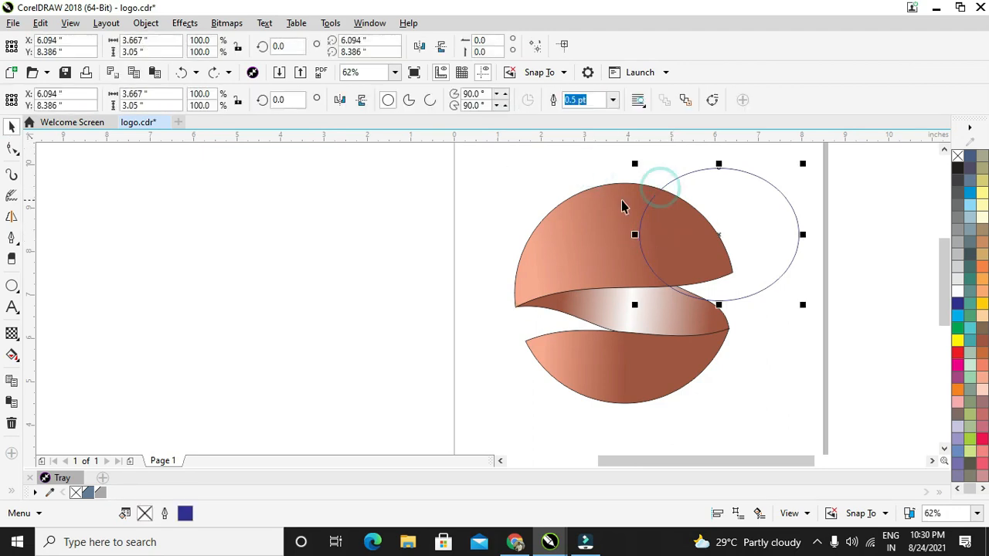
pyautogui.keyDown('shift'); pyautogui.click(624, 205); pyautogui.keyUp('shift')
pyautogui.click(477, 101)
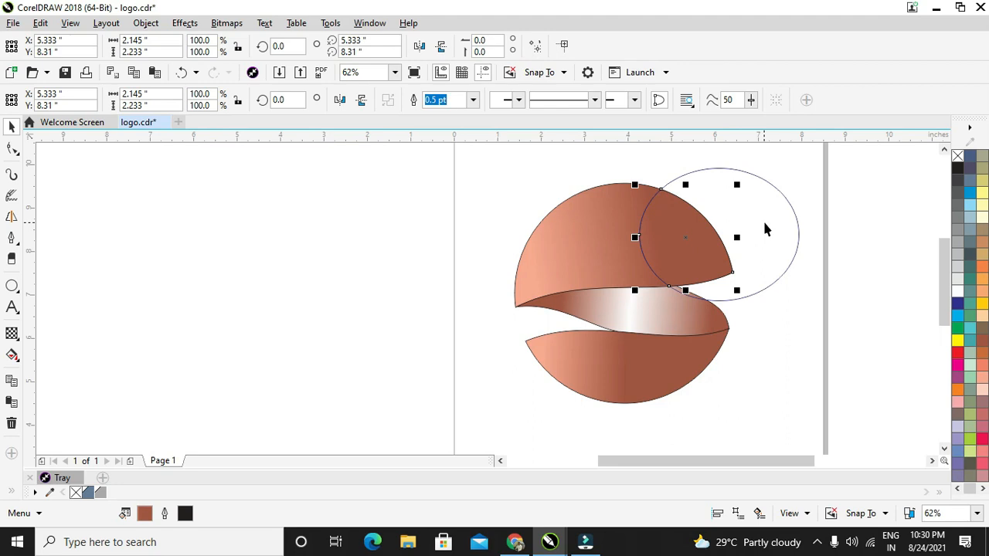
pyautogui.click(809, 224)
pyautogui.click(797, 240)
pyautogui.press('Delete')
# Give the overlap piece a white fill without outline and shrink it to about 2.02 by 2.11 inches inside the upper shape's edge
pyautogui.click(698, 240)
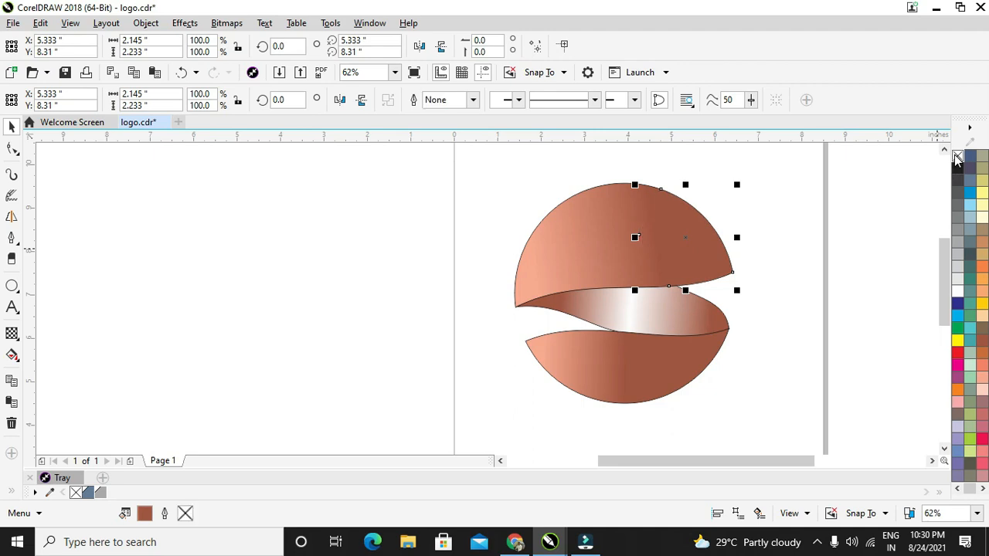
pyautogui.click(956, 292)
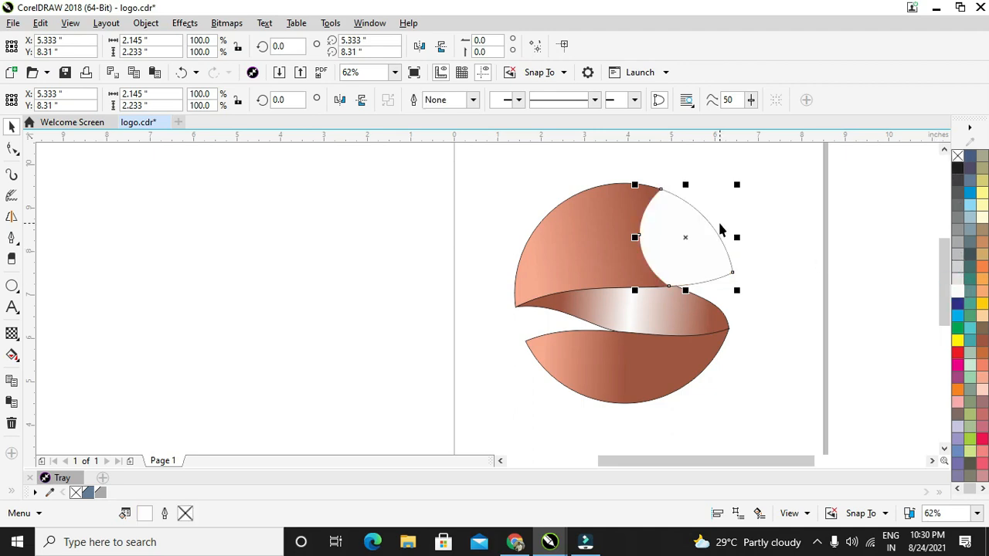
pyautogui.scroll(2, 719, 228)
pyautogui.moveTo(750, 253); pyautogui.dragTo(738, 253)
pyautogui.moveTo(646, 155); pyautogui.dragTo(647, 159)
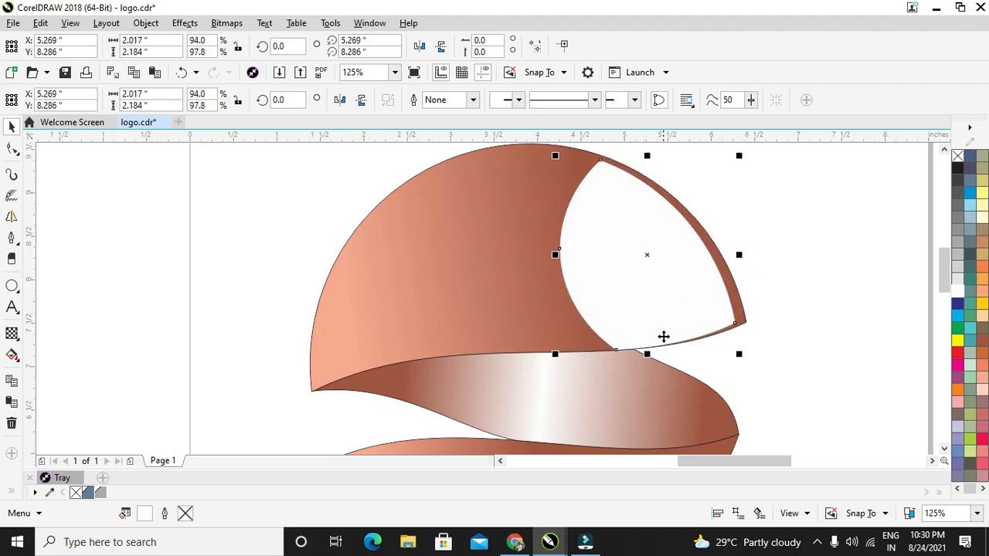
pyautogui.moveTo(648, 354); pyautogui.dragTo(647, 348)
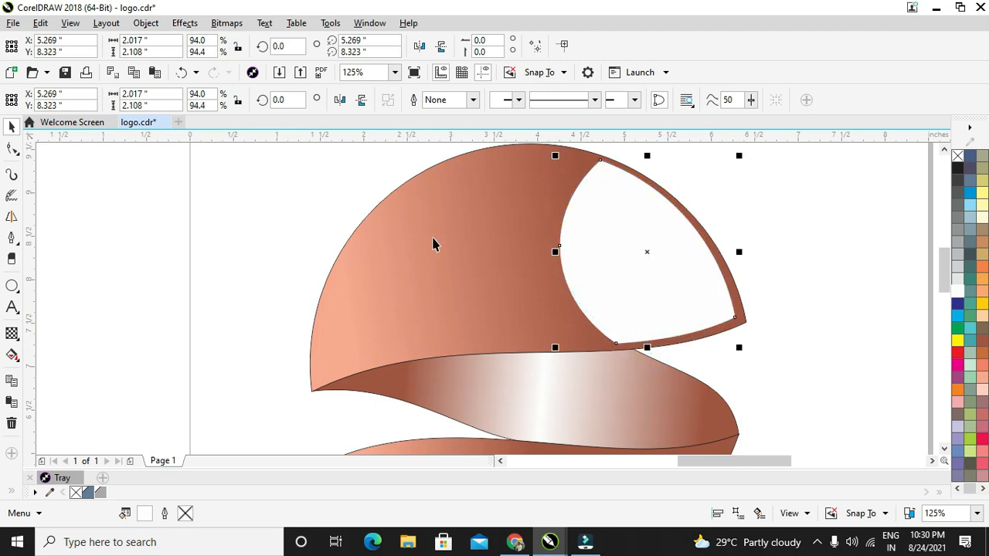
# Apply a linear transparency to the white highlight, fading from its right edge toward the left at about 176°
pyautogui.click(12, 334)
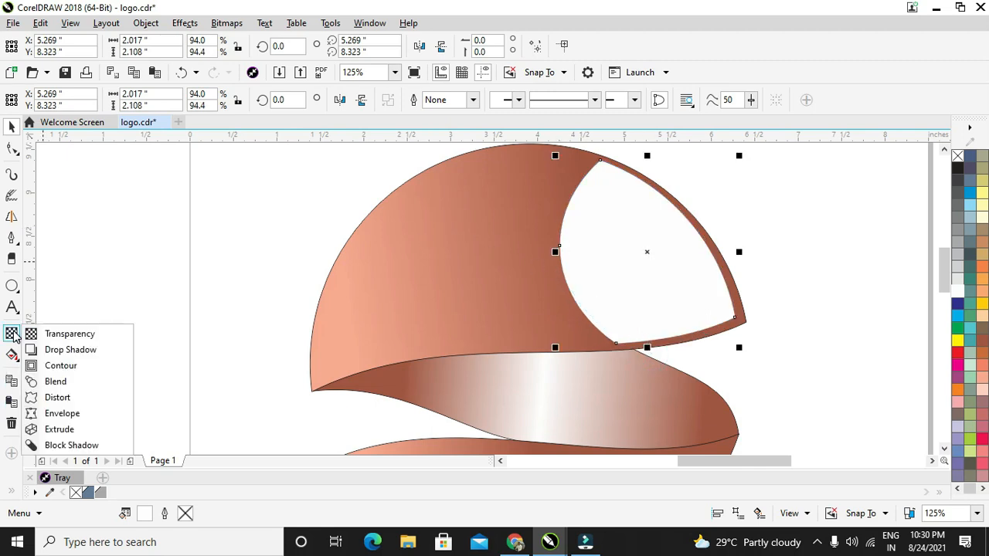
pyautogui.click(62, 333)
pyautogui.moveTo(541, 252); pyautogui.dragTo(627, 296)
pyautogui.moveTo(542, 252)
pyautogui.mouseDown()
pyautogui.moveTo(554, 240)
pyautogui.moveTo(638, 270)
pyautogui.moveTo(664, 292)
pyautogui.moveTo(541, 267)
pyautogui.mouseUp()
pyautogui.moveTo(663, 284); pyautogui.dragTo(788, 296)
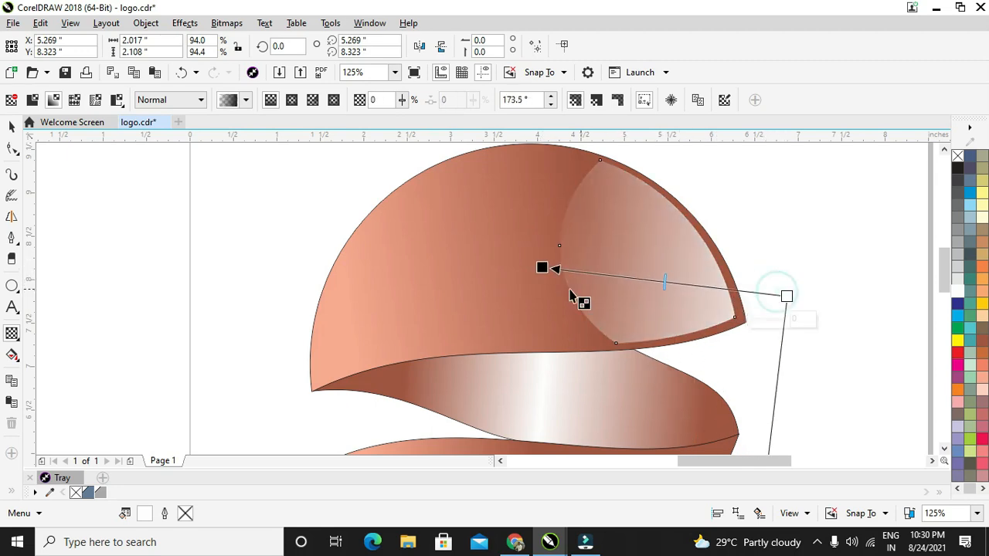
pyautogui.doubleClick(696, 283)
pyautogui.click(700, 284)
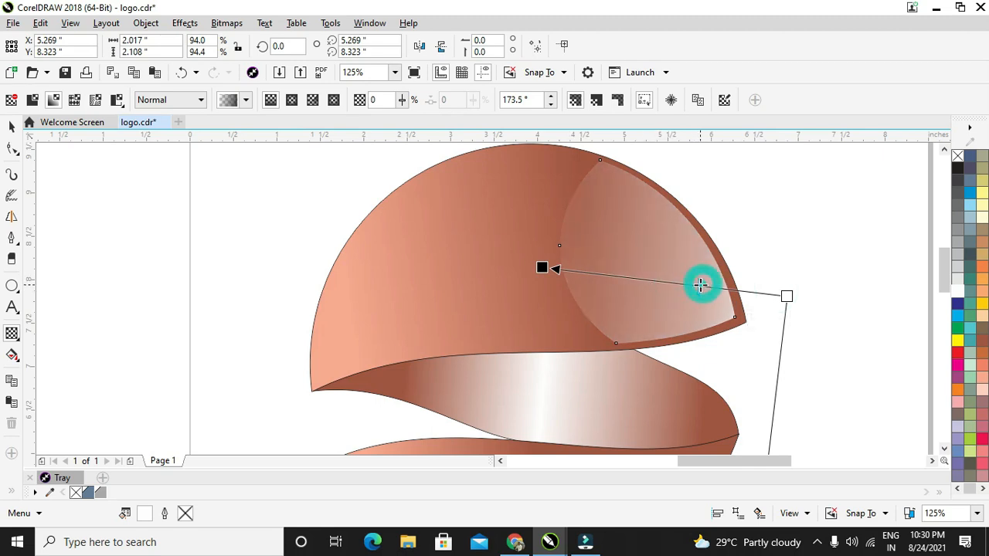
pyautogui.moveTo(556, 271)
pyautogui.mouseDown()
pyautogui.moveTo(574, 265)
pyautogui.moveTo(594, 280)
pyautogui.mouseUp()
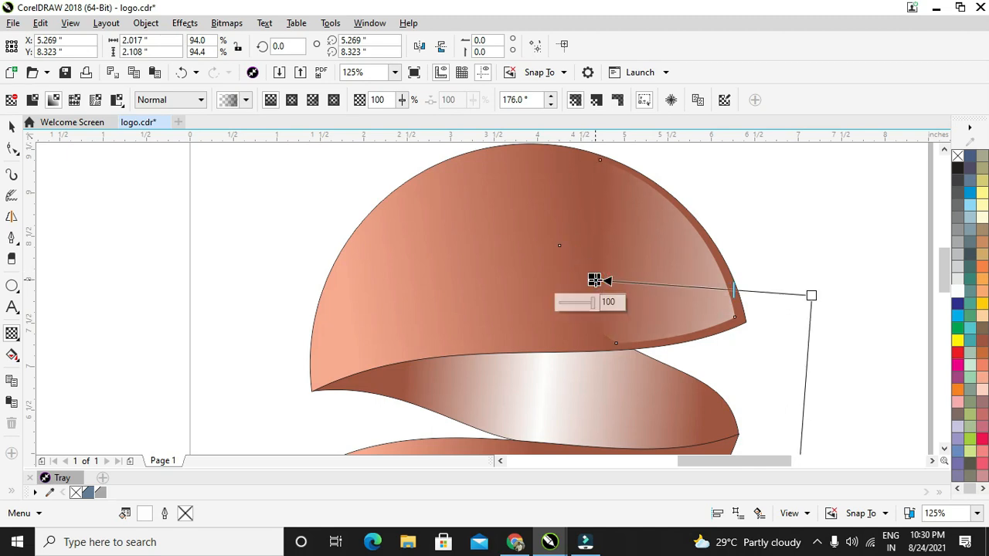
pyautogui.click(12, 128)
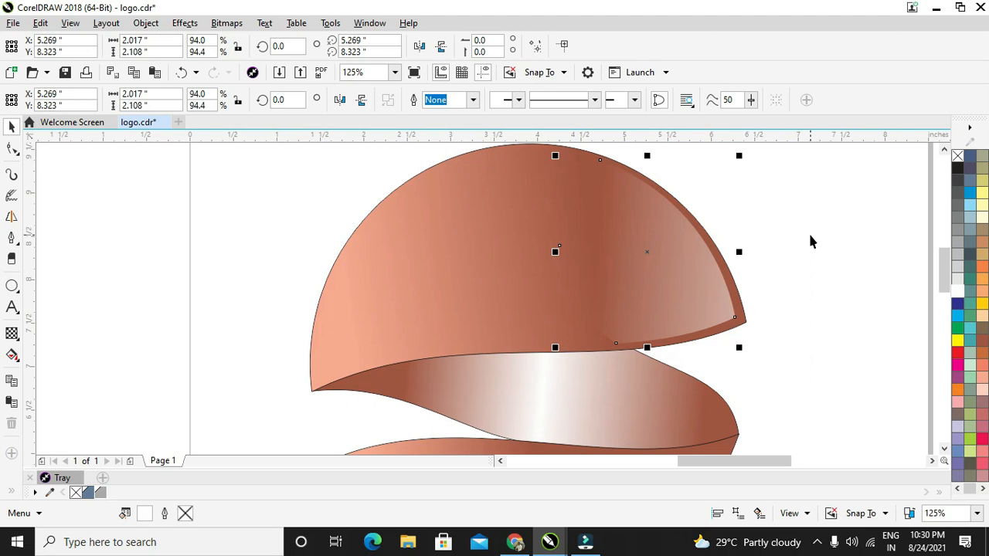
# Reverse and lengthen the lower shape's gradient so light copper starts beyond its right edge and dark copper ends left of centre
pyautogui.scroll(-1, 804, 247)
pyautogui.scroll(1, 799, 265)
pyautogui.scroll(-1, 800, 273)
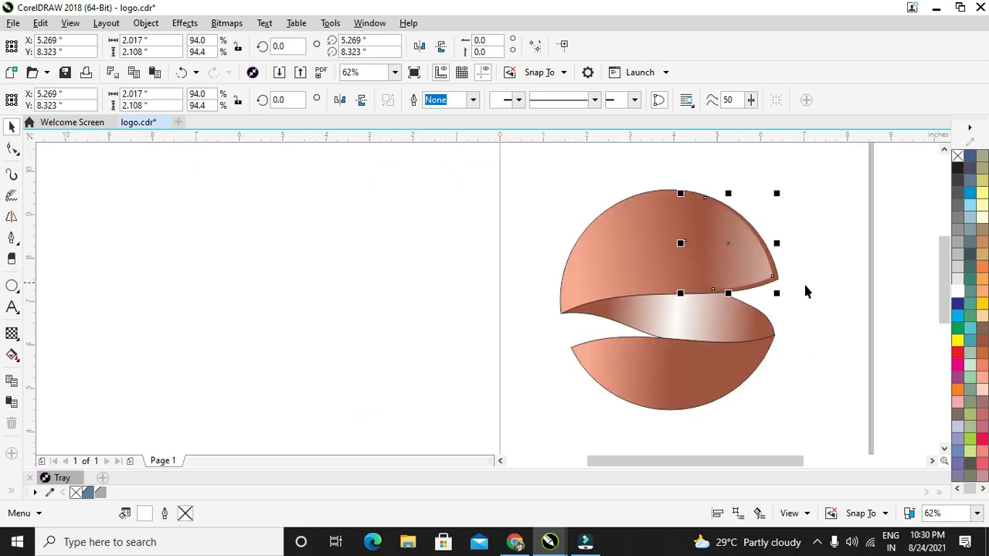
pyautogui.click(932, 461)
pyautogui.click(600, 379)
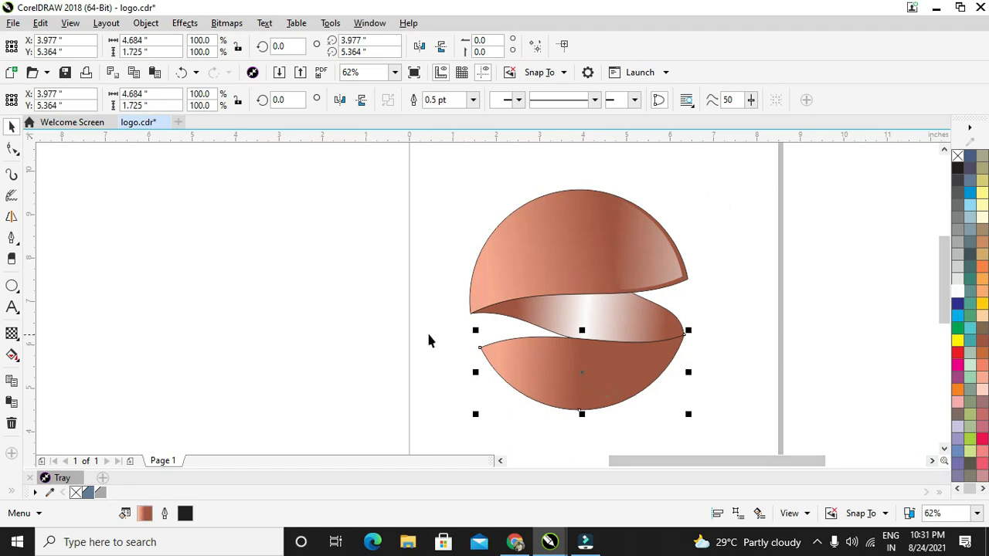
pyautogui.click(14, 357)
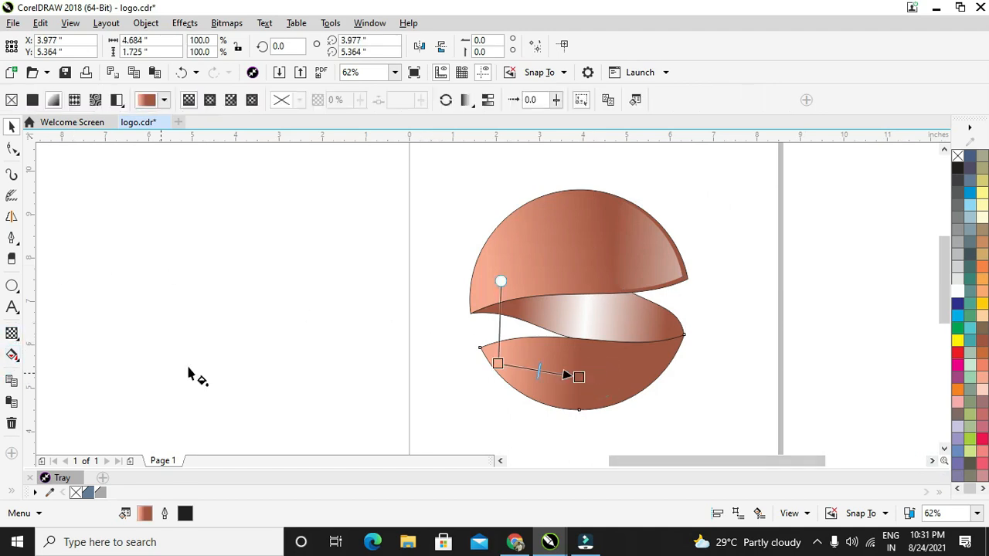
pyautogui.moveTo(499, 361); pyautogui.dragTo(642, 369)
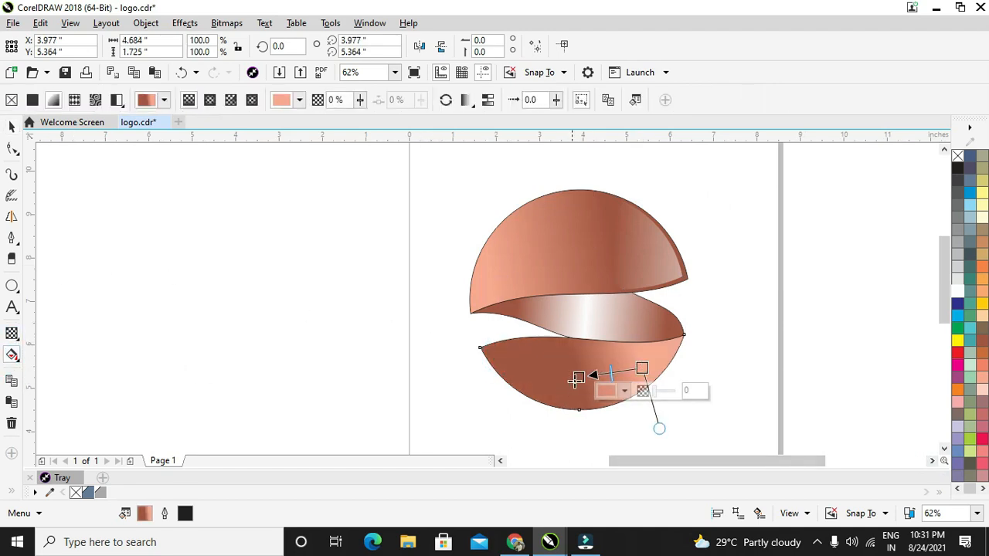
pyautogui.moveTo(578, 377)
pyautogui.mouseDown()
pyautogui.moveTo(510, 367)
pyautogui.moveTo(540, 367)
pyautogui.mouseUp()
pyautogui.moveTo(642, 367); pyautogui.dragTo(691, 365)
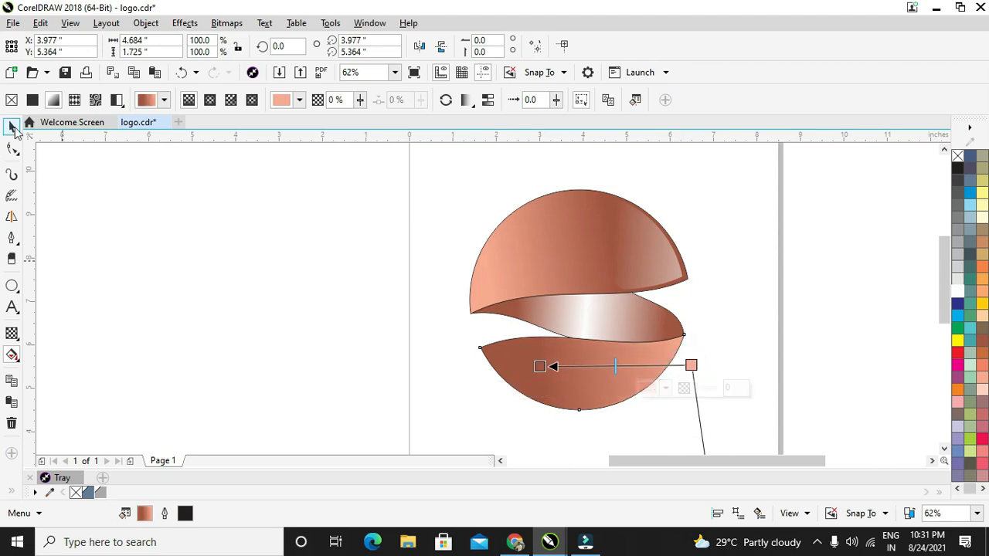
pyautogui.click(12, 127)
pyautogui.click(292, 264)
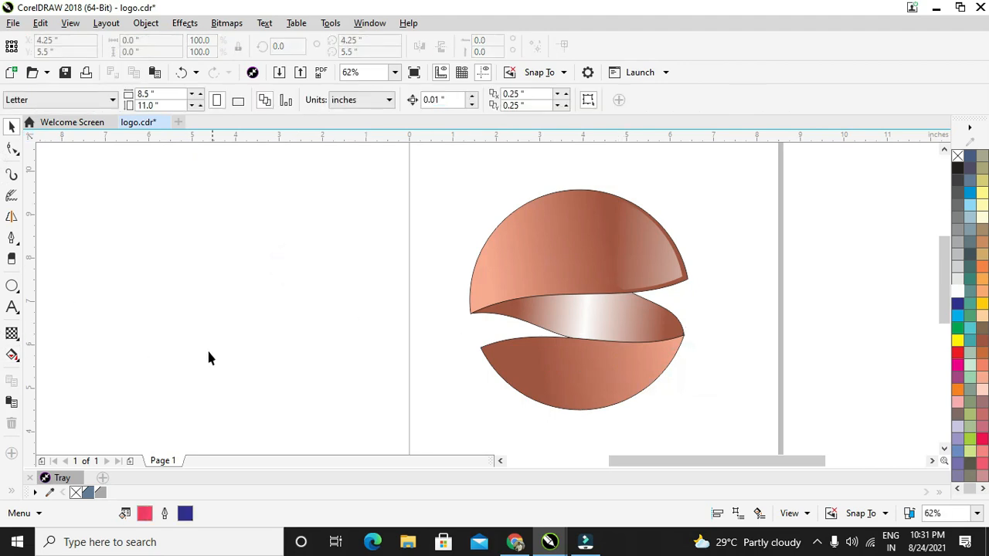
# Draw an ellipse about 2.55 by 1.62 inches overlapping the left end of the lower shape
pyautogui.press('F7')
pyautogui.moveTo(444, 335); pyautogui.dragTo(557, 408)
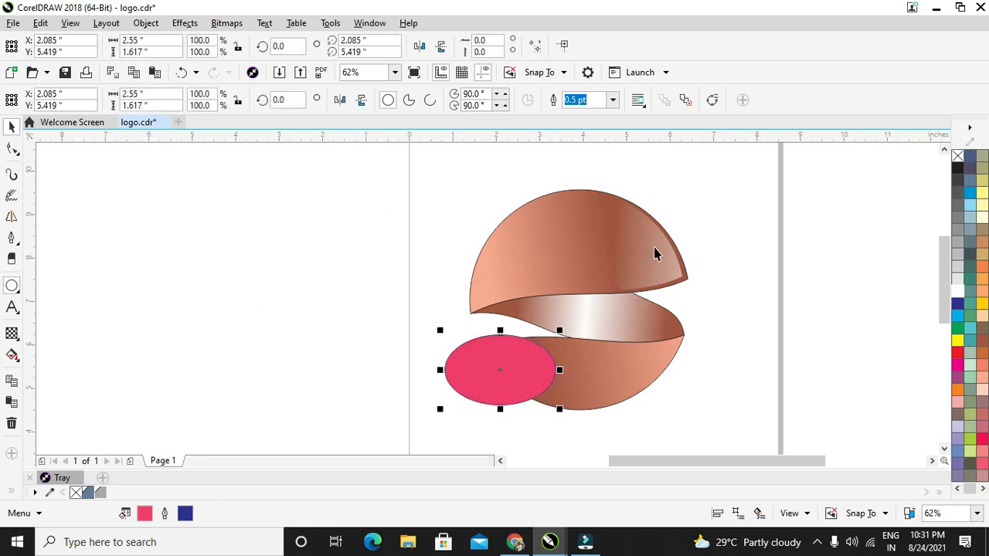
# Remove the ellipse's fill, intersect it with the lower shape, and delete the ellipse so only the overlap piece remains
pyautogui.click(957, 291)
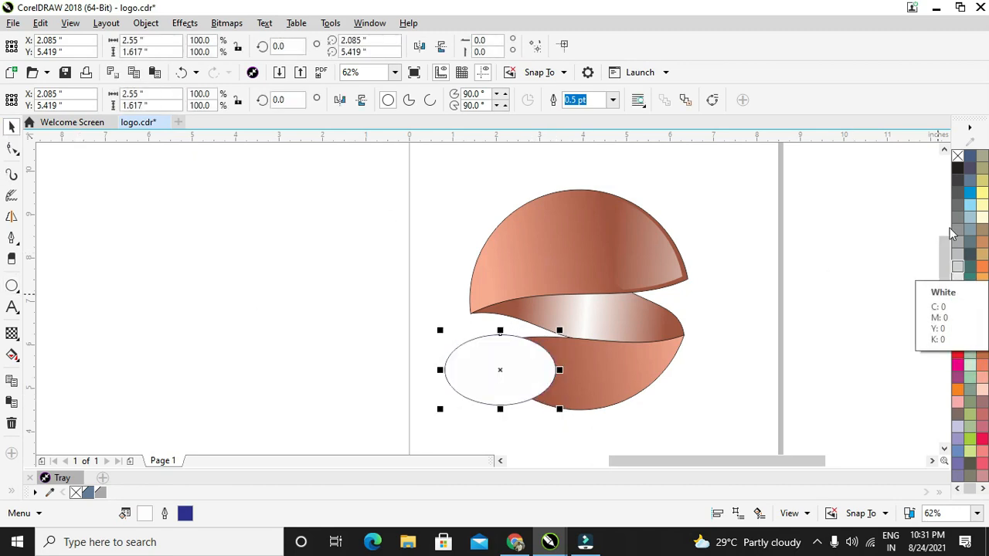
pyautogui.click(958, 157)
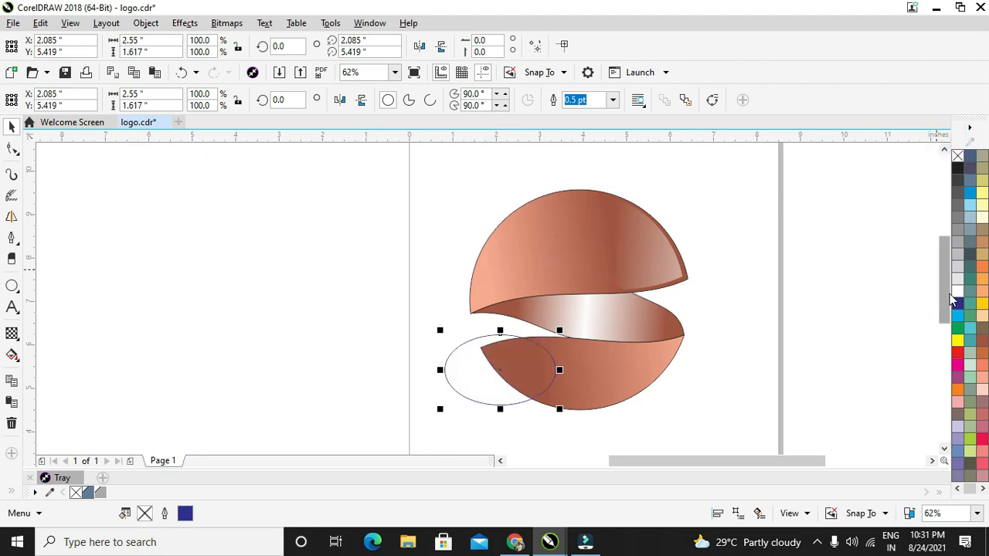
pyautogui.keyDown('shift'); pyautogui.click(632, 400); pyautogui.keyUp('shift')
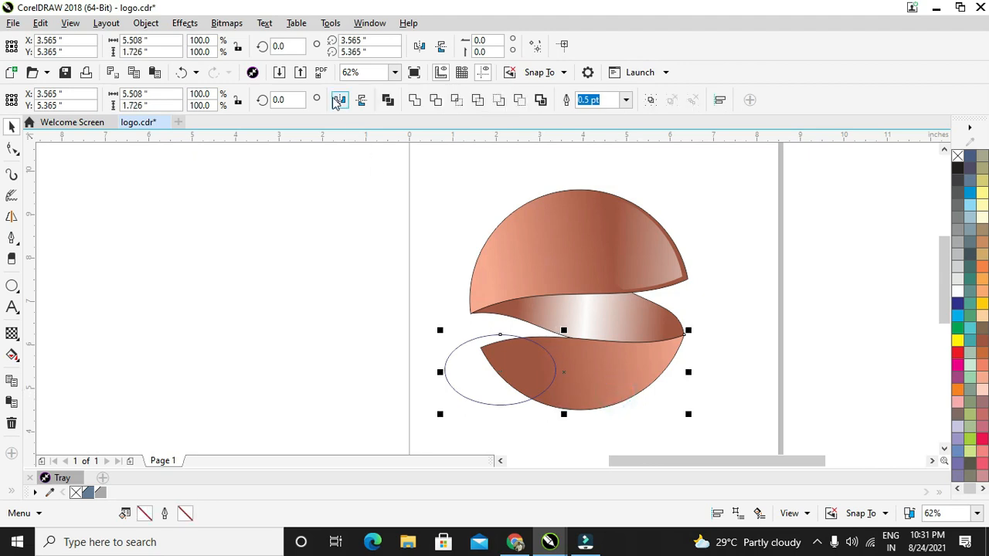
pyautogui.click(457, 104)
pyautogui.click(428, 236)
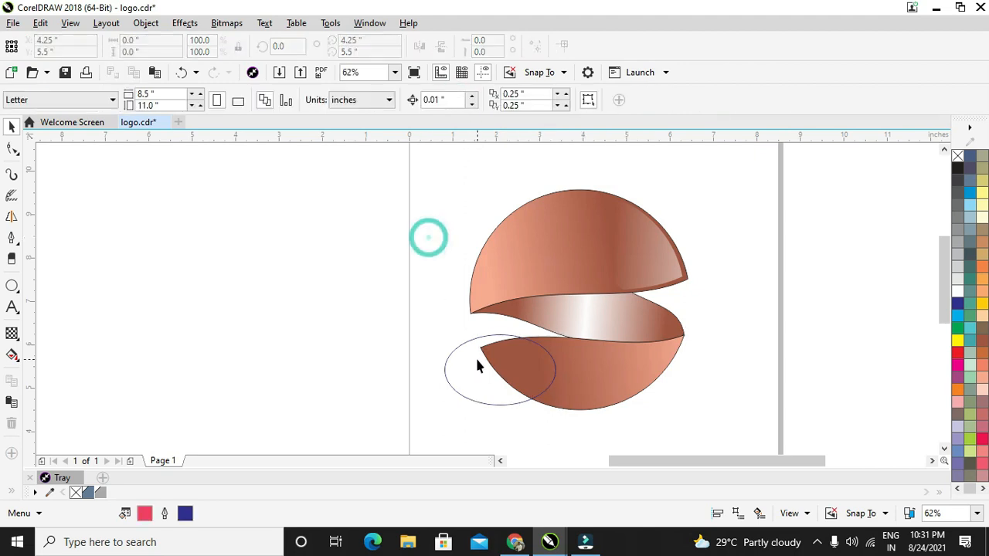
pyautogui.click(476, 359)
pyautogui.press('Delete')
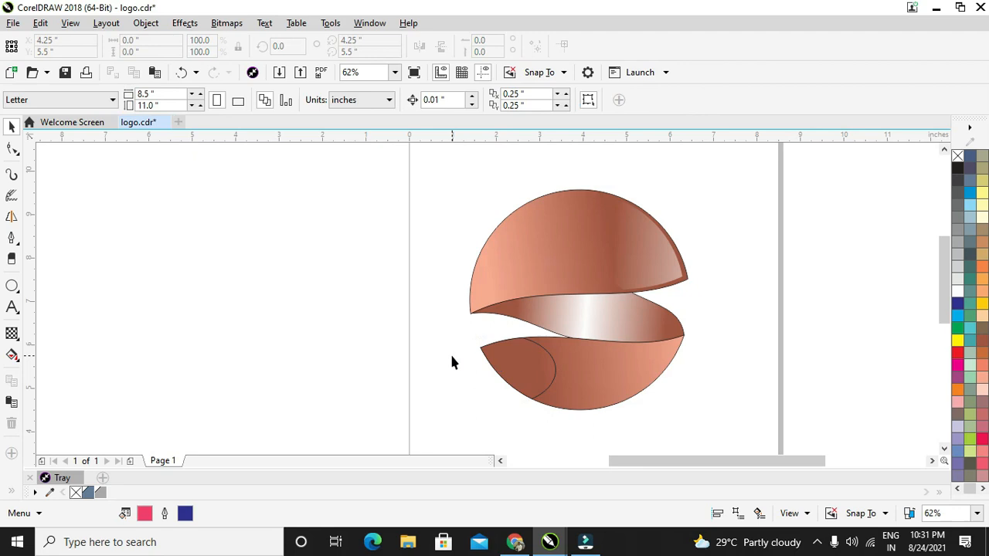
# Give the overlap piece at the left end of the lower shape a white fill and white outline
pyautogui.click(538, 359)
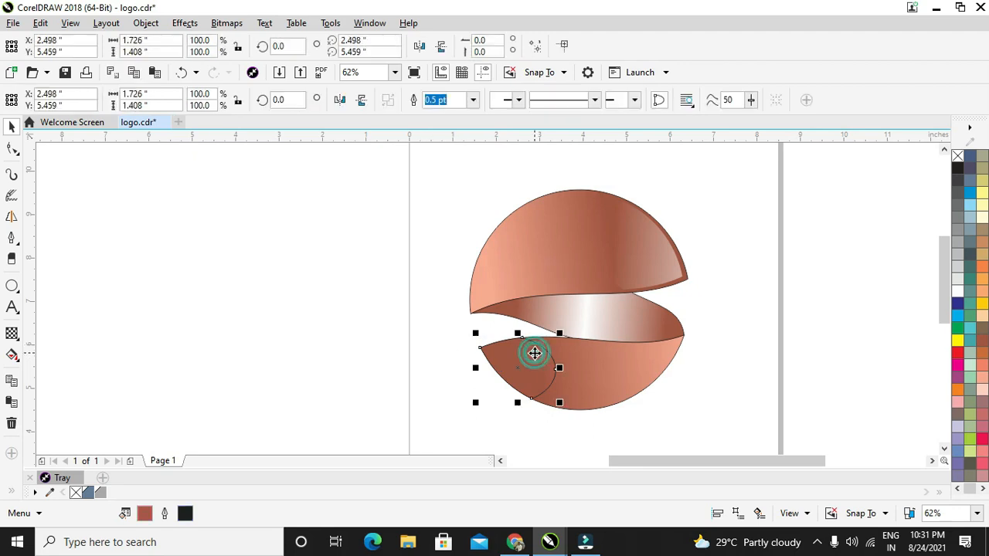
pyautogui.click(956, 156)
pyautogui.rightClick(958, 157)
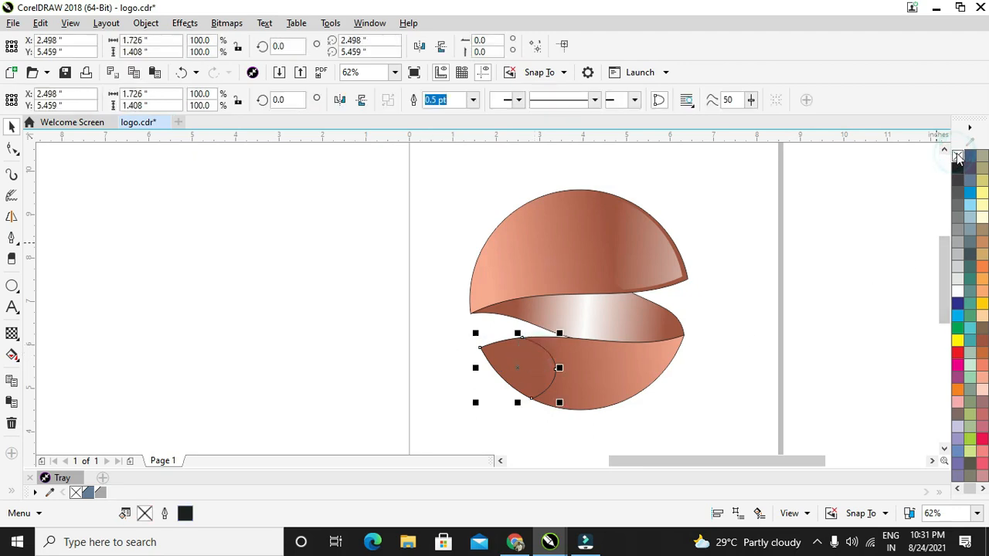
pyautogui.click(538, 366)
pyautogui.scroll(2, 537, 365)
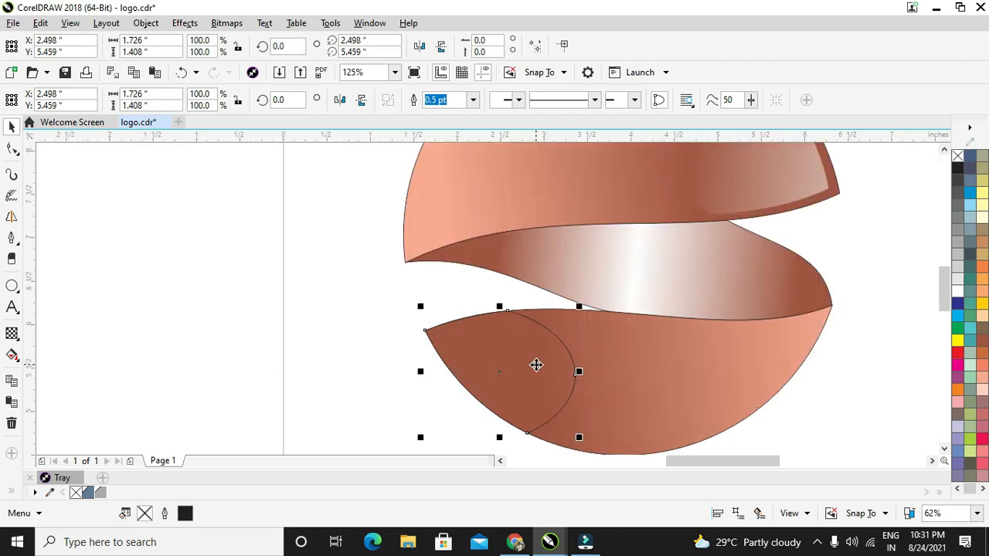
pyautogui.click(957, 291)
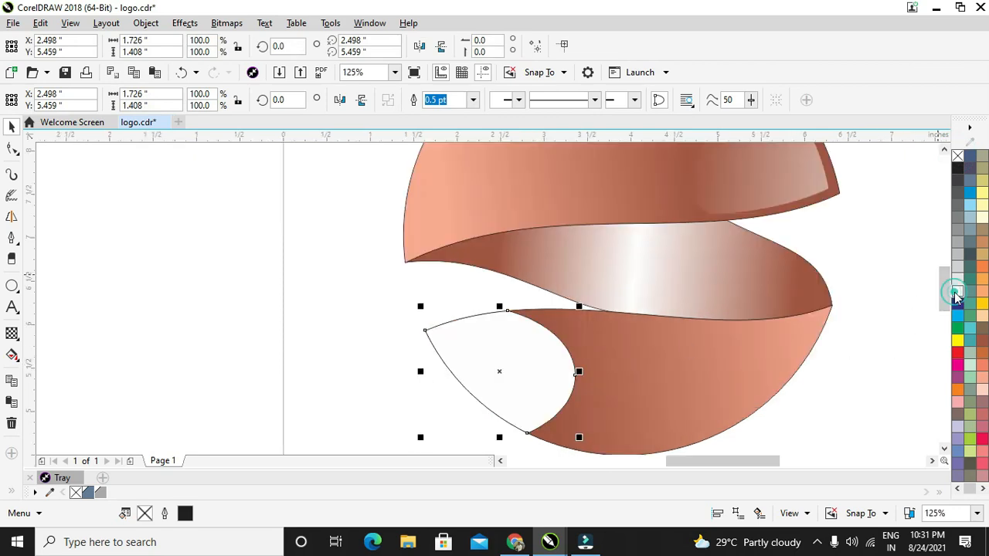
pyautogui.rightClick(957, 292)
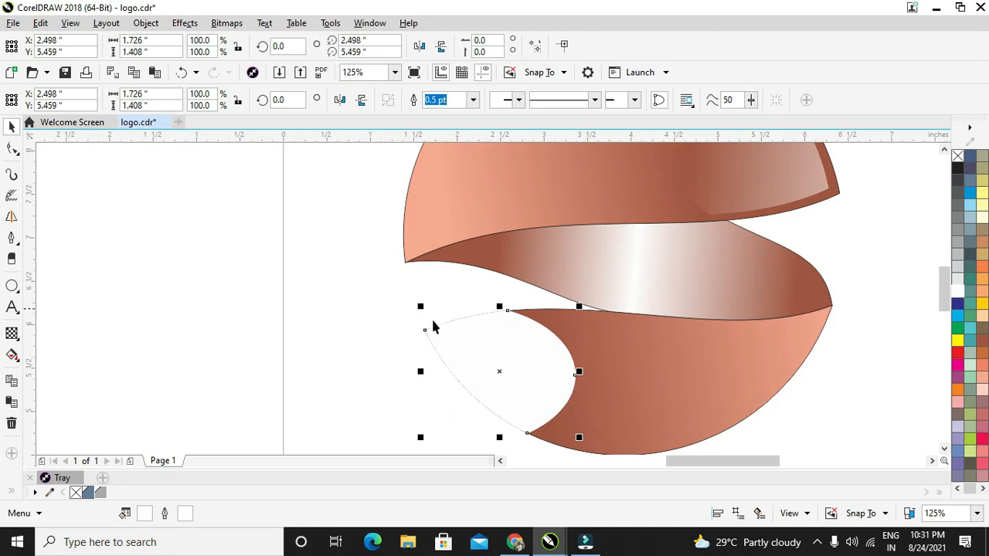
# Shrink the white piece to about 1.44 by 1.18 inches and nudge it slightly upward inside the lower shape's edge
pyautogui.moveTo(422, 307); pyautogui.dragTo(435, 310)
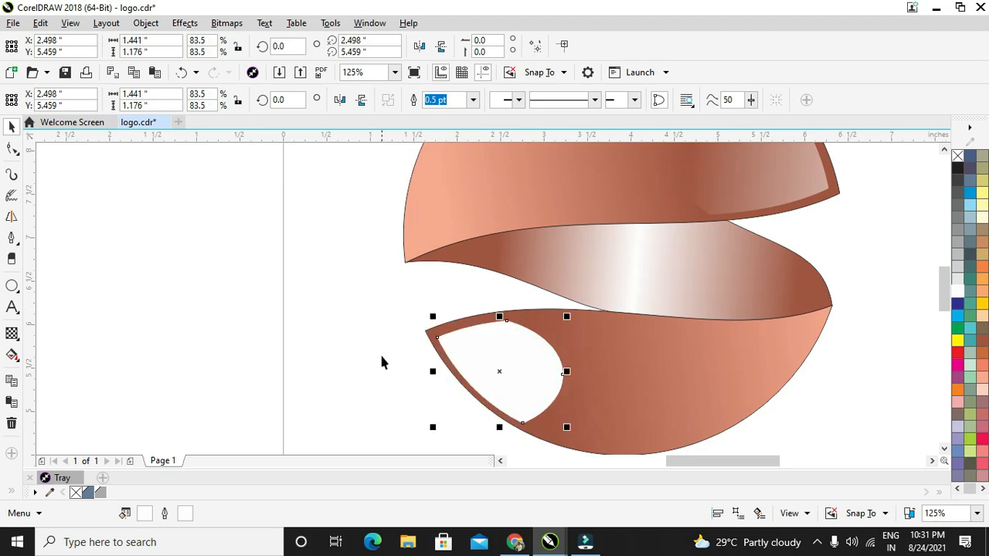
pyautogui.click(380, 351)
pyautogui.click(469, 346)
pyautogui.moveTo(474, 348); pyautogui.dragTo(474, 344)
pyautogui.click(477, 350)
pyautogui.click(302, 358)
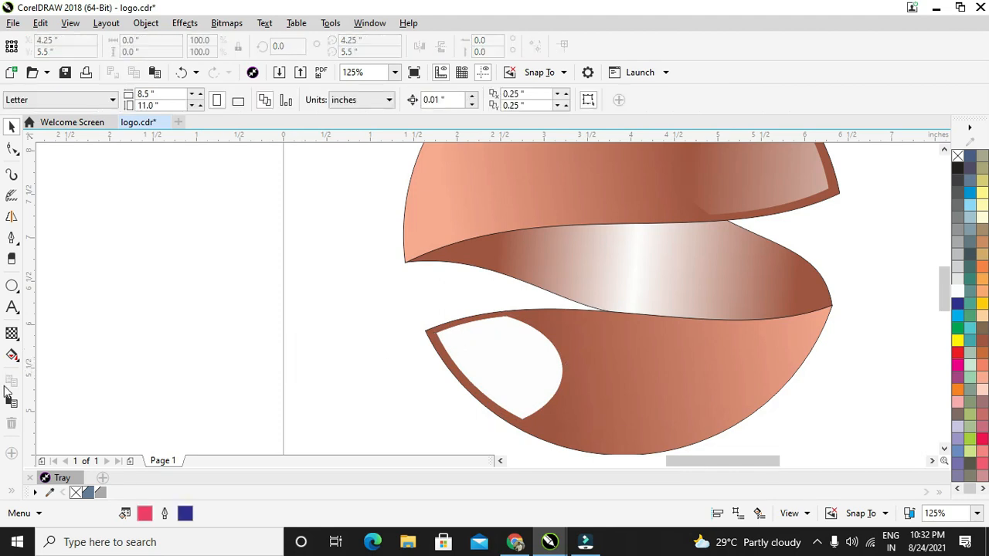
pyautogui.click(13, 358)
pyautogui.click(12, 335)
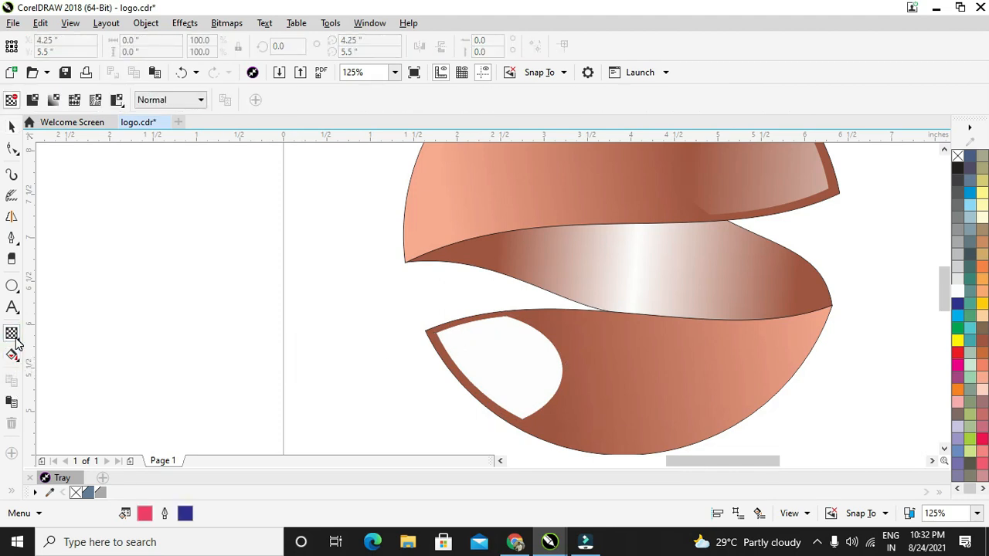
pyautogui.click(570, 357)
pyautogui.moveTo(477, 354); pyautogui.dragTo(569, 365)
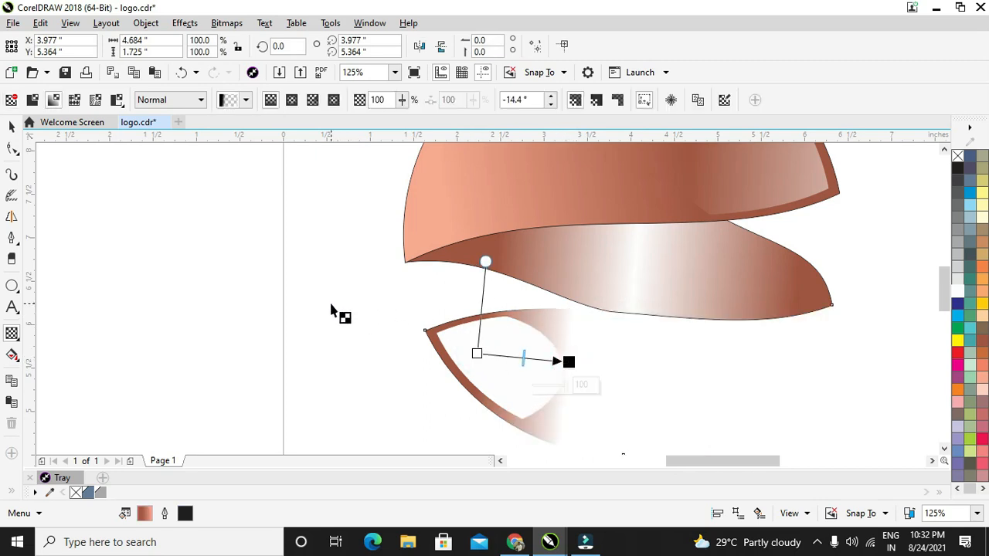
pyautogui.hotkey('ctrl', 'z')
# Apply a linear transparency to the lower white highlight, starting beyond its left edge and fading toward the right at about -11°
pyautogui.click(7, 126)
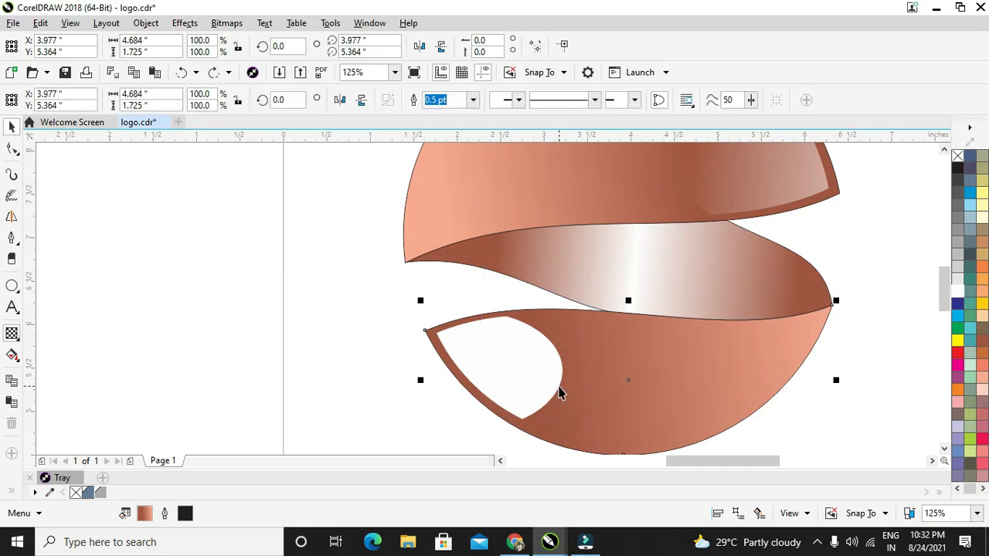
pyautogui.click(534, 371)
pyautogui.click(11, 334)
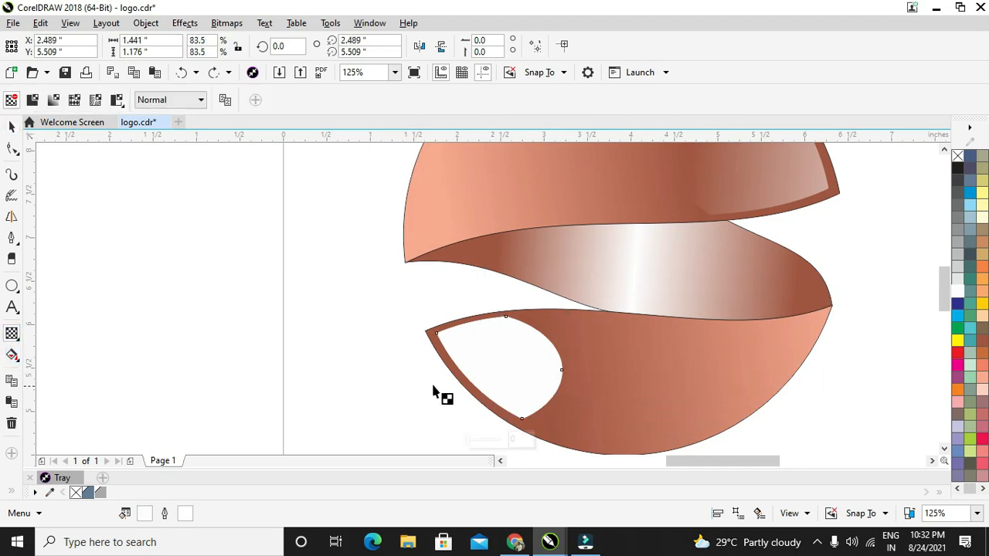
pyautogui.moveTo(448, 351); pyautogui.dragTo(595, 365)
pyautogui.moveTo(596, 366); pyautogui.dragTo(555, 360)
pyautogui.moveTo(448, 352); pyautogui.dragTo(377, 331)
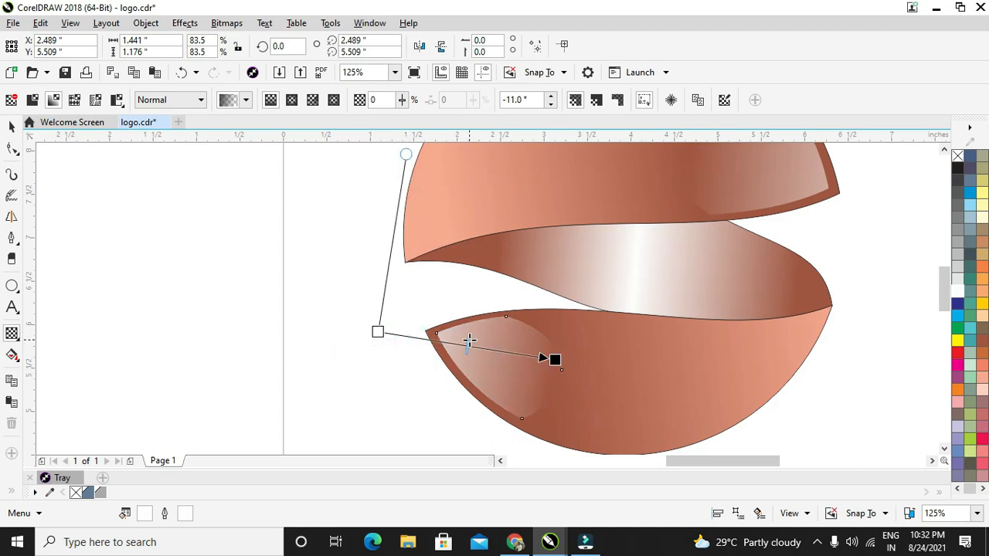
pyautogui.scroll(-2, 473, 341)
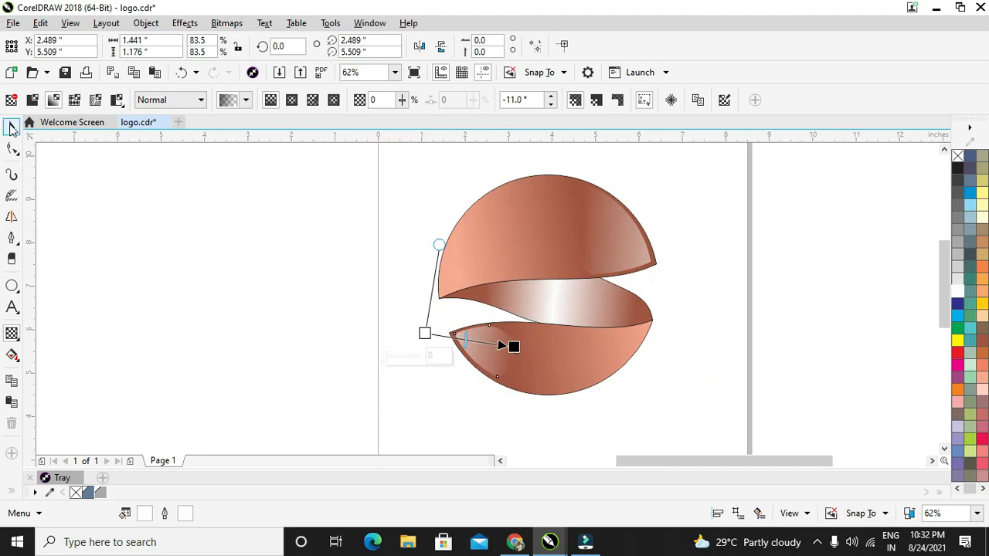
pyautogui.click(11, 127)
pyautogui.click(295, 302)
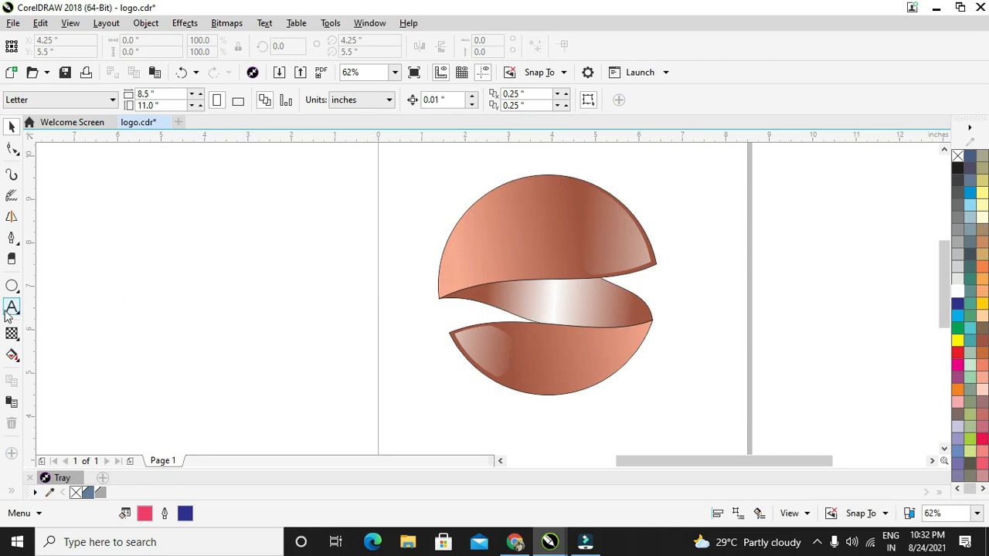
# Draw a star left of the page, fill it white and set it to 4 points, about 2.13 by 1.87 inches
pyautogui.click(12, 286)
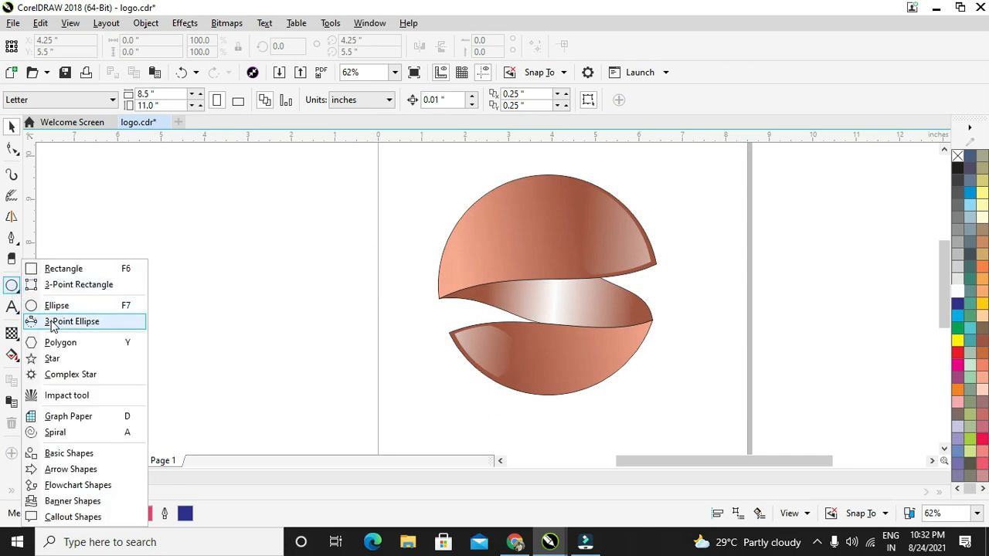
pyautogui.click(62, 363)
pyautogui.moveTo(221, 239); pyautogui.dragTo(319, 320)
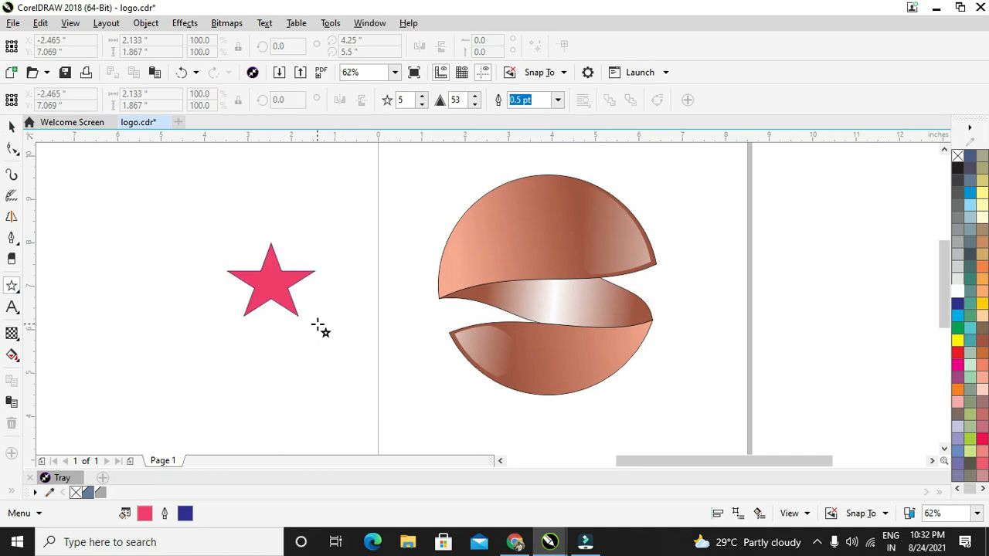
pyautogui.click(956, 294)
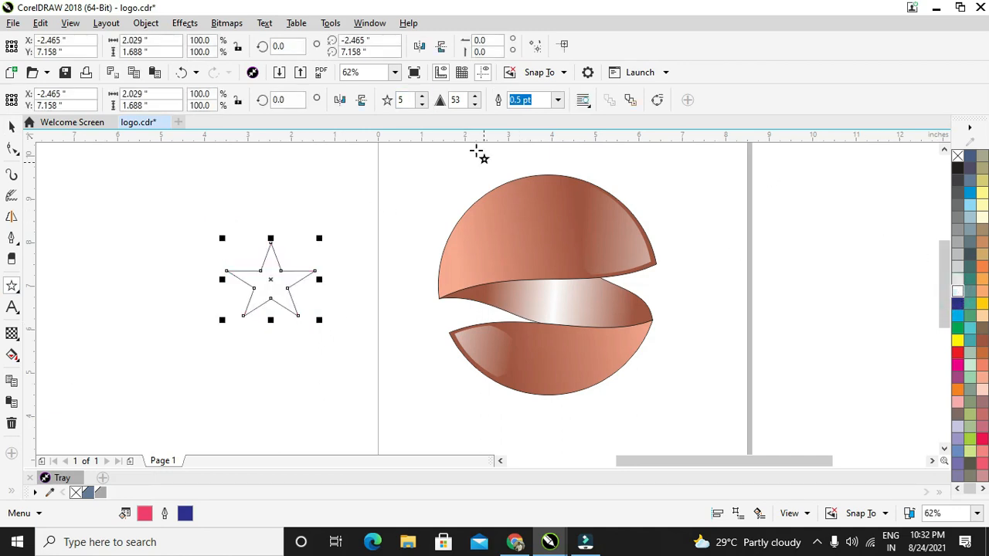
pyautogui.click(423, 105)
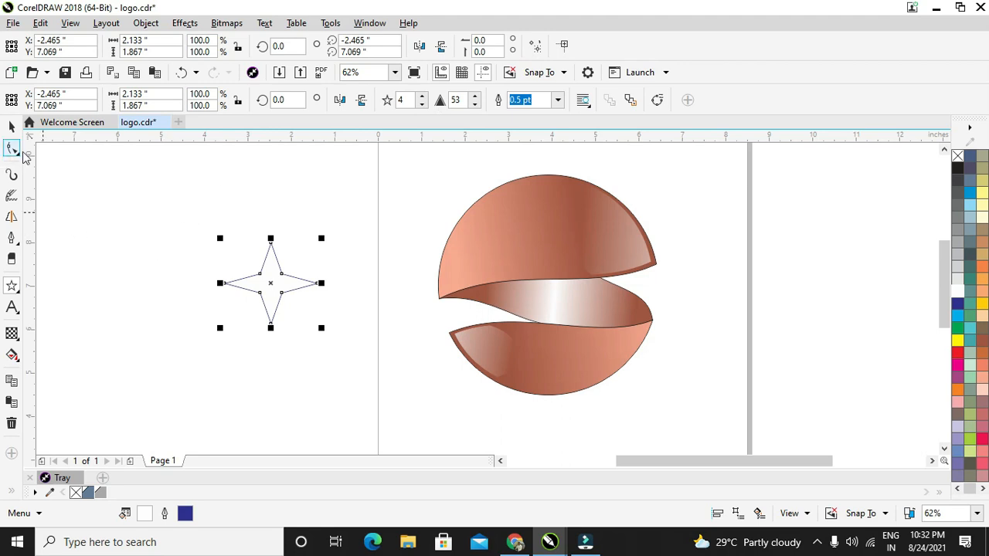
# Sharpen the star's points to 80, scale it to 2.0 by 1.75 inches and give it a white outline
pyautogui.click(13, 149)
pyautogui.scroll(2, 261, 286)
pyautogui.moveTo(260, 264); pyautogui.dragTo(276, 274)
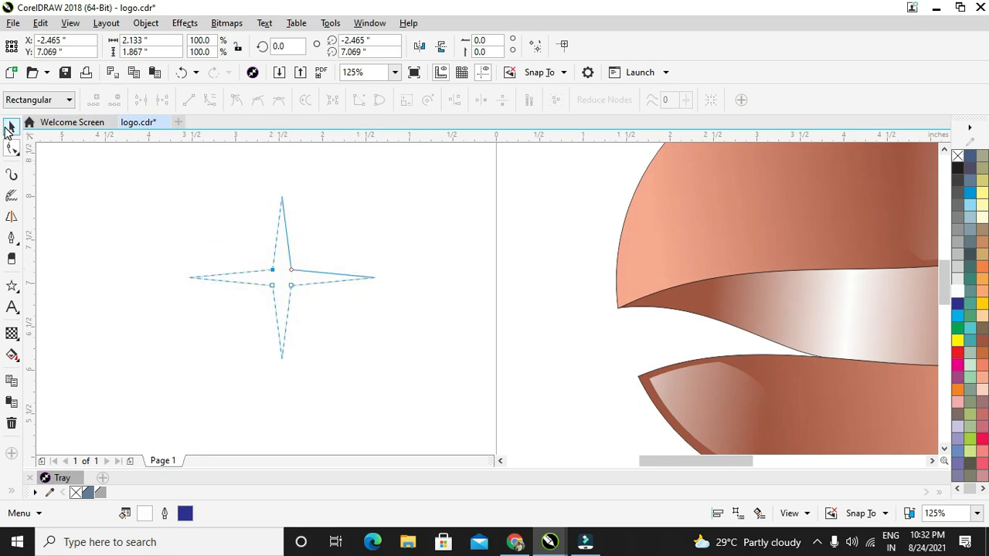
pyautogui.click(9, 127)
pyautogui.moveTo(381, 194); pyautogui.dragTo(373, 214)
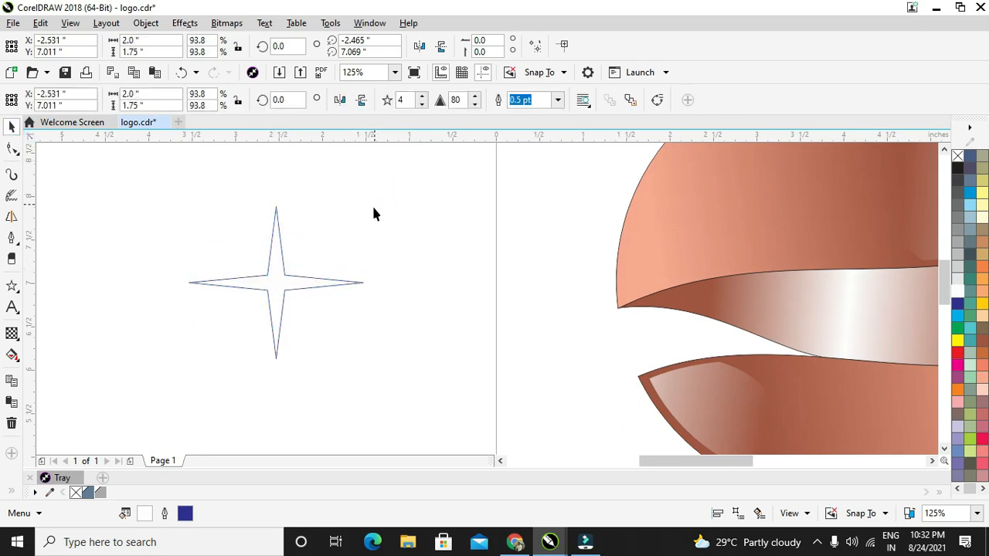
pyautogui.click(957, 291)
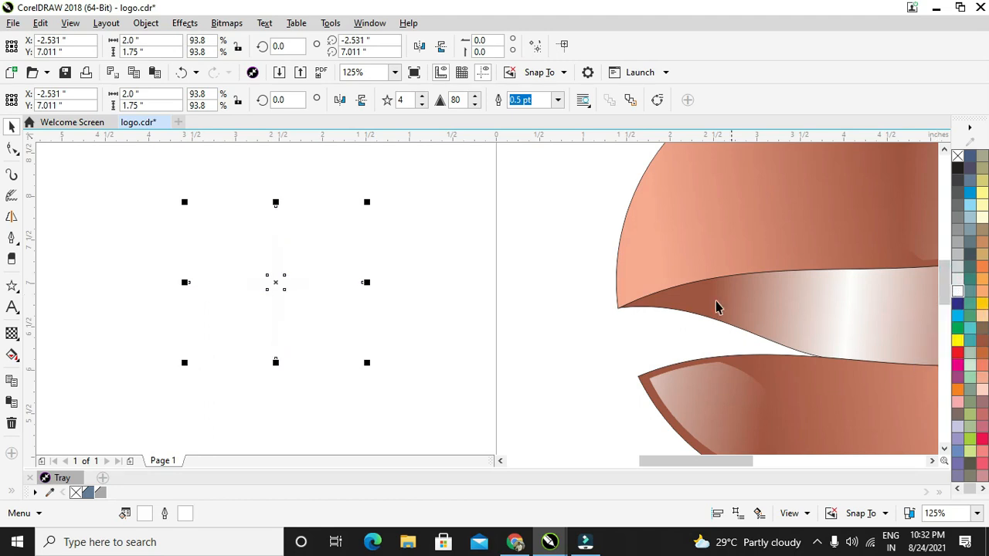
# Convert the white star to a 300 dpi CMYK Color (32-bit) bitmap with anti-aliasing and a transparent background
pyautogui.scroll(-2, 409, 290)
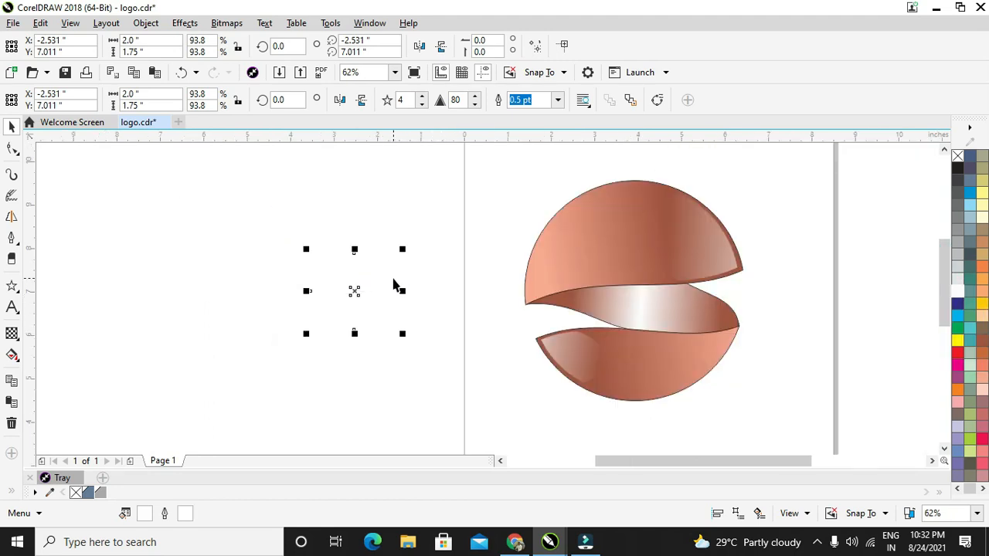
pyautogui.scroll(2, 396, 285)
pyautogui.click(228, 22)
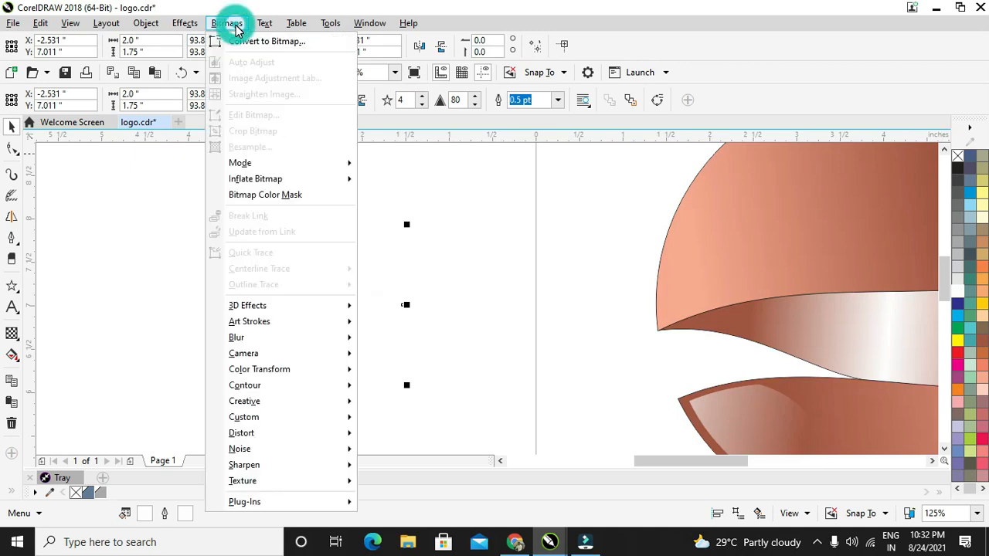
pyautogui.click(232, 23)
pyautogui.click(235, 23)
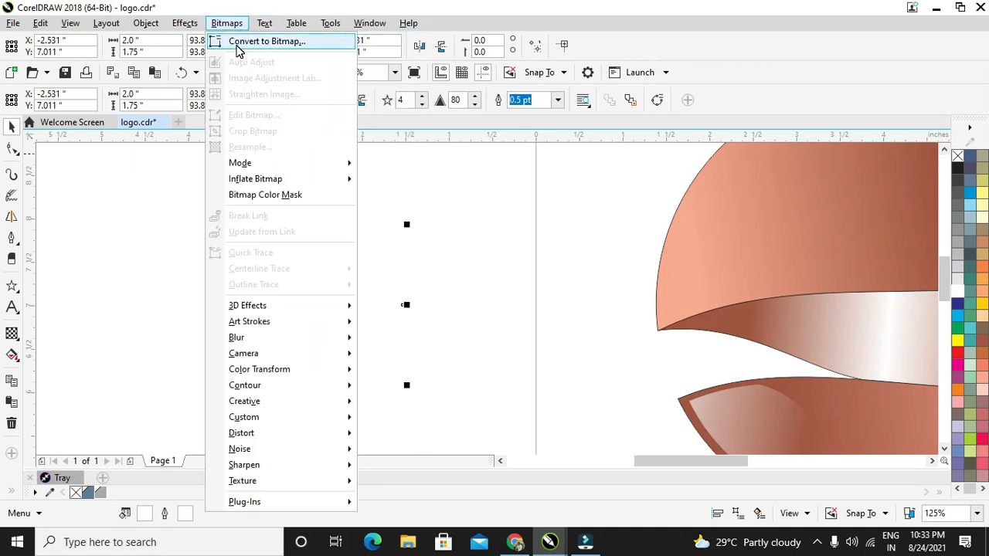
pyautogui.click(244, 43)
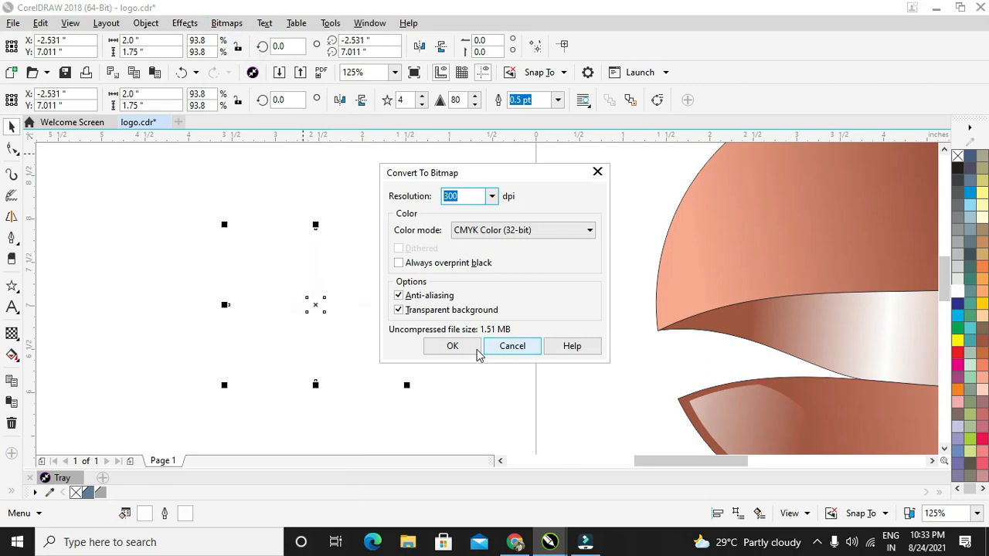
pyautogui.click(461, 349)
# Apply a Radial Blur of 25 to the star bitmap and move it onto the left part of the upper shape's lower edge
pyautogui.click(226, 22)
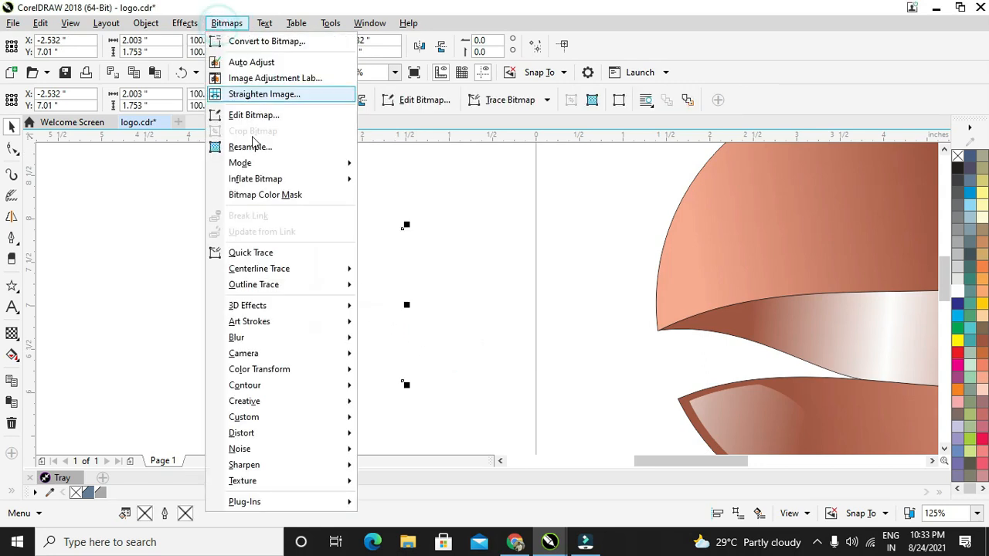
pyautogui.moveTo(271, 346)
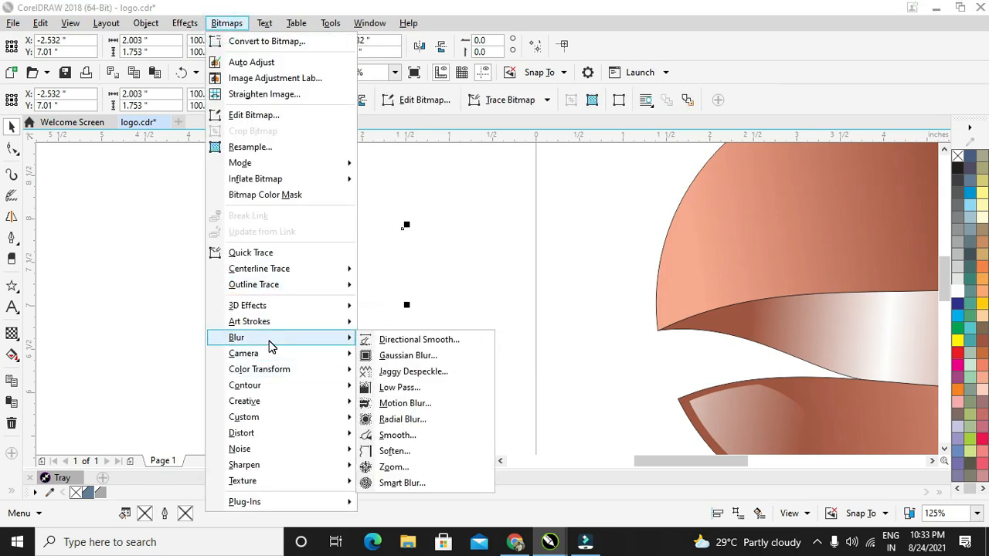
pyautogui.click(416, 424)
pyautogui.moveTo(380, 217); pyautogui.dragTo(403, 356)
pyautogui.moveTo(401, 397); pyautogui.dragTo(430, 404)
pyautogui.click(365, 298)
pyautogui.moveTo(365, 297); pyautogui.dragTo(307, 256)
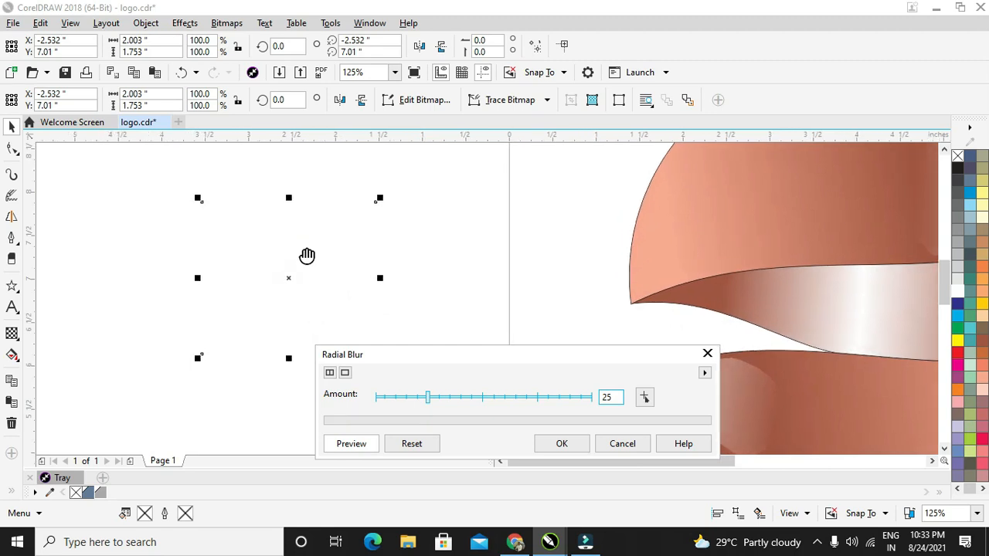
pyautogui.click(568, 445)
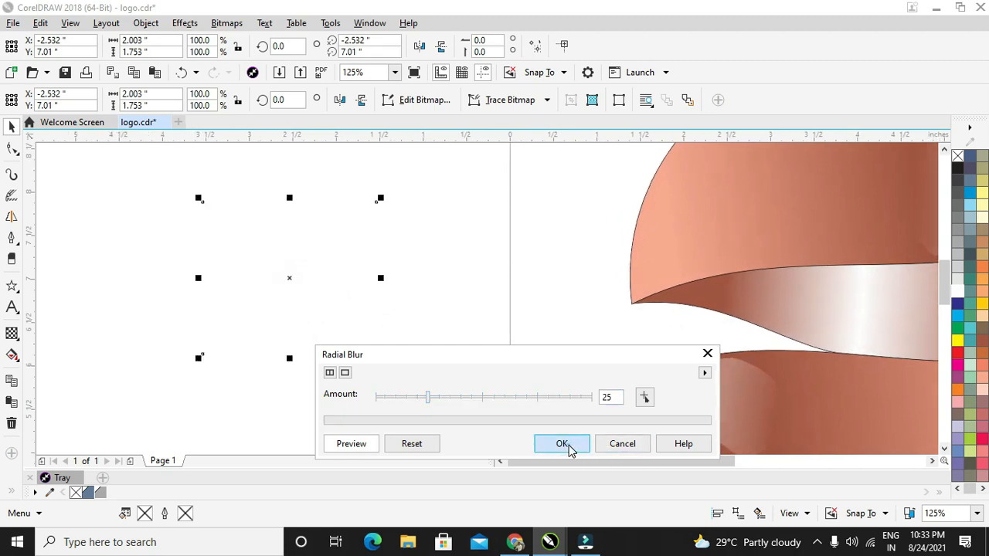
pyautogui.moveTo(305, 267); pyautogui.dragTo(726, 267)
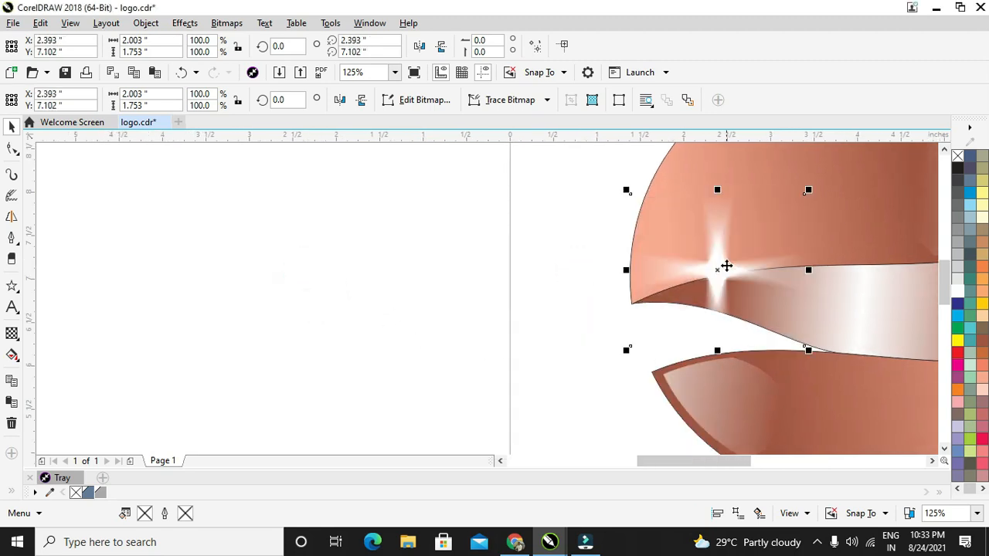
# Move the star sparkle to the right tip of the upper shape and scale it down to about 0.74 by 0.65 inches
pyautogui.moveTo(697, 461); pyautogui.dragTo(756, 461)
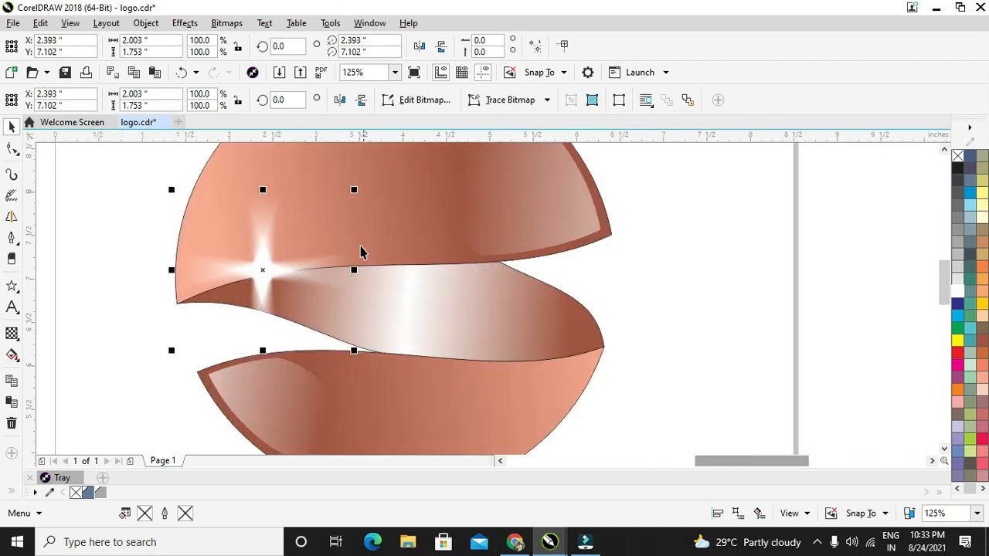
pyautogui.moveTo(283, 262); pyautogui.dragTo(617, 215)
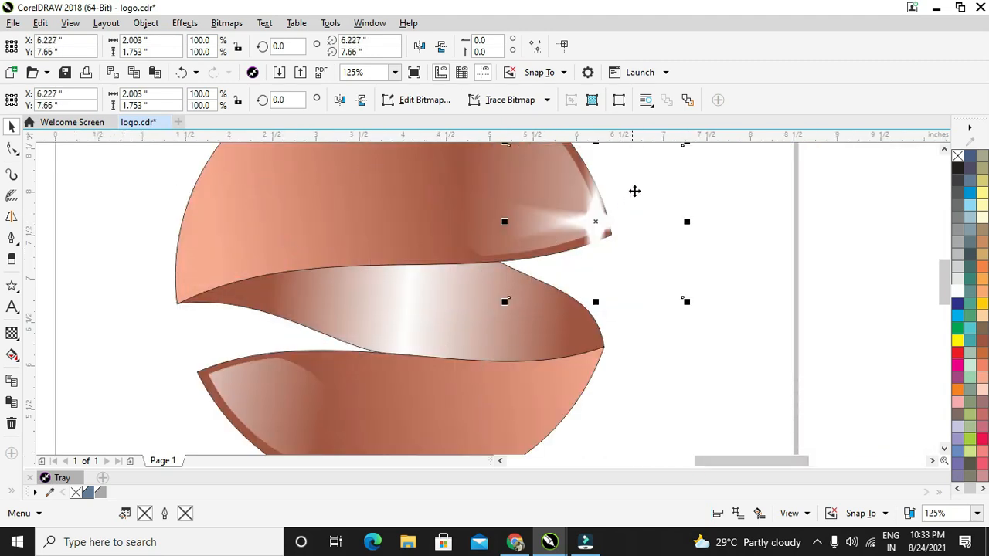
pyautogui.moveTo(691, 301); pyautogui.dragTo(632, 252)
pyautogui.moveTo(557, 204); pyautogui.dragTo(575, 240)
pyautogui.moveTo(641, 271); pyautogui.dragTo(601, 221)
pyautogui.moveTo(640, 258); pyautogui.dragTo(625, 248)
pyautogui.moveTo(592, 214)
pyautogui.mouseDown()
pyautogui.moveTo(604, 236)
pyautogui.moveTo(594, 224)
pyautogui.mouseUp()
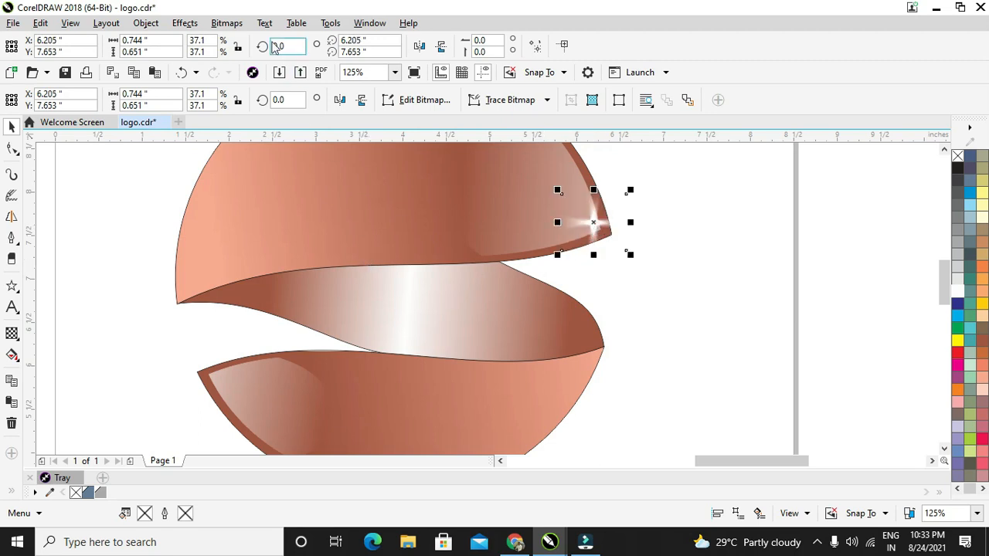
# Apply a Radial Blur with an amount of 34 to the small sparkle bitmap
pyautogui.click(227, 22)
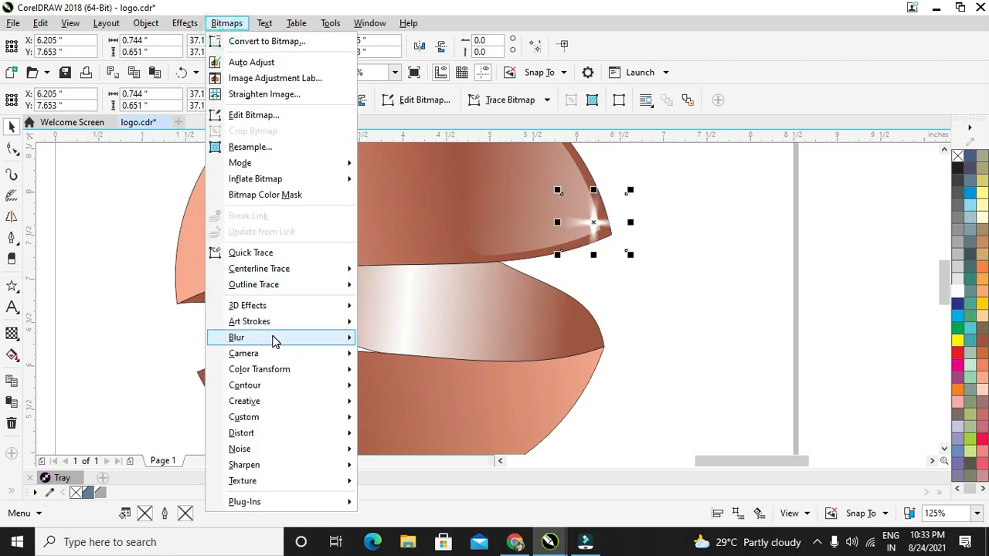
pyautogui.moveTo(274, 340)
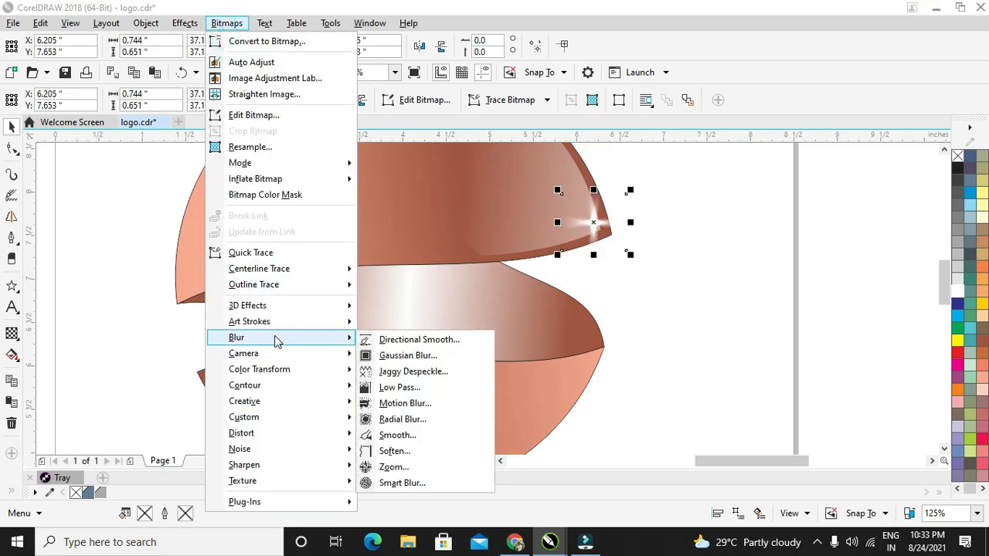
pyautogui.click(429, 425)
pyautogui.moveTo(452, 214); pyautogui.dragTo(521, 263)
pyautogui.moveTo(469, 309); pyautogui.dragTo(464, 308)
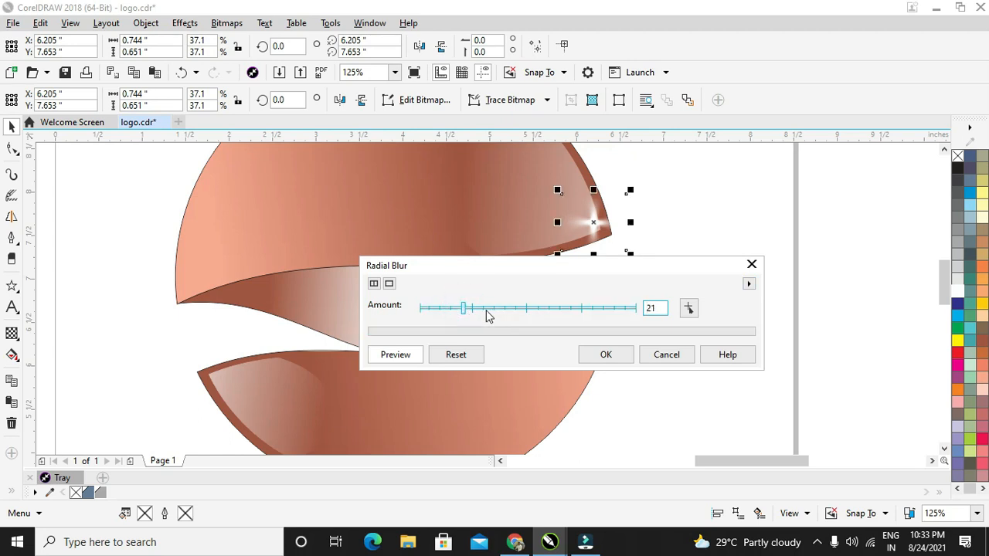
pyautogui.moveTo(462, 308); pyautogui.dragTo(490, 309)
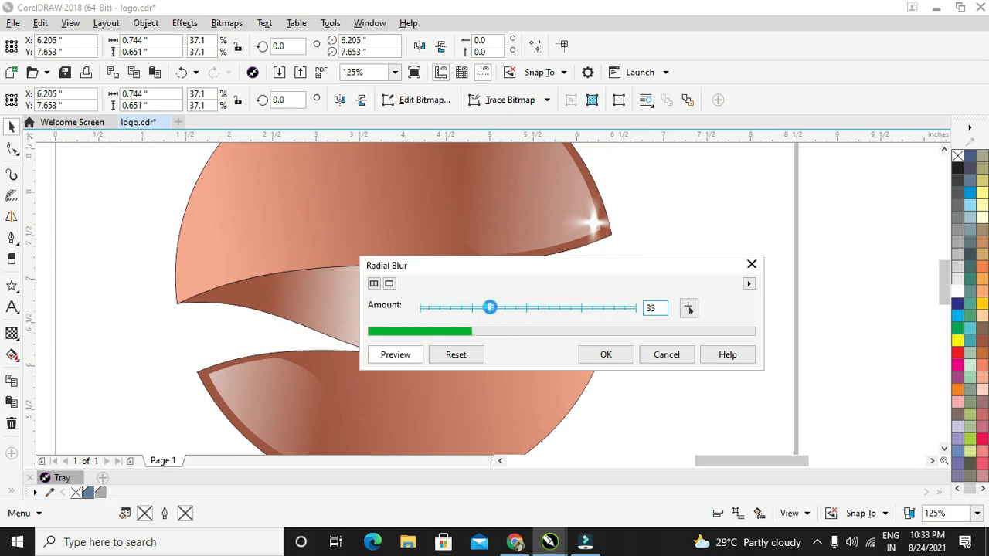
pyautogui.moveTo(493, 311); pyautogui.dragTo(495, 312)
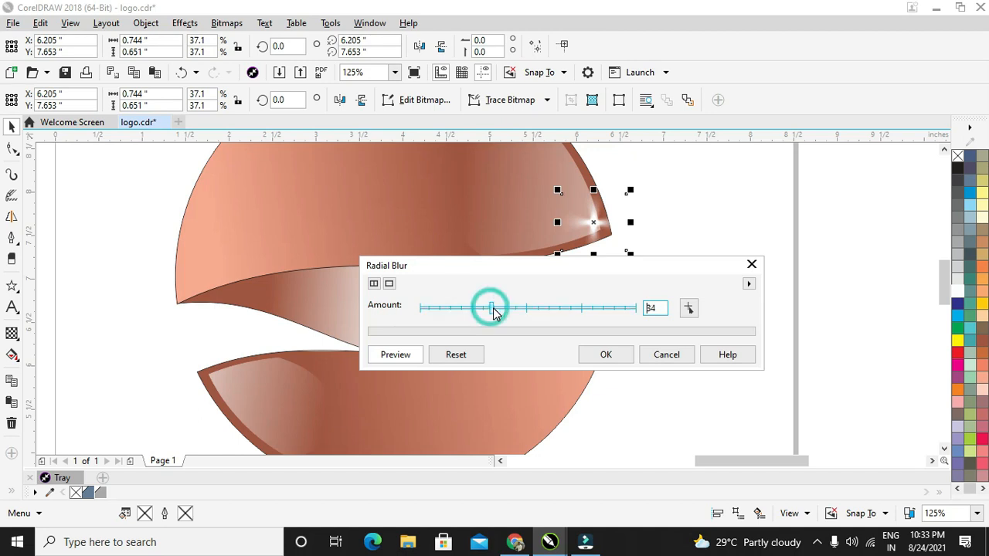
pyautogui.click(603, 354)
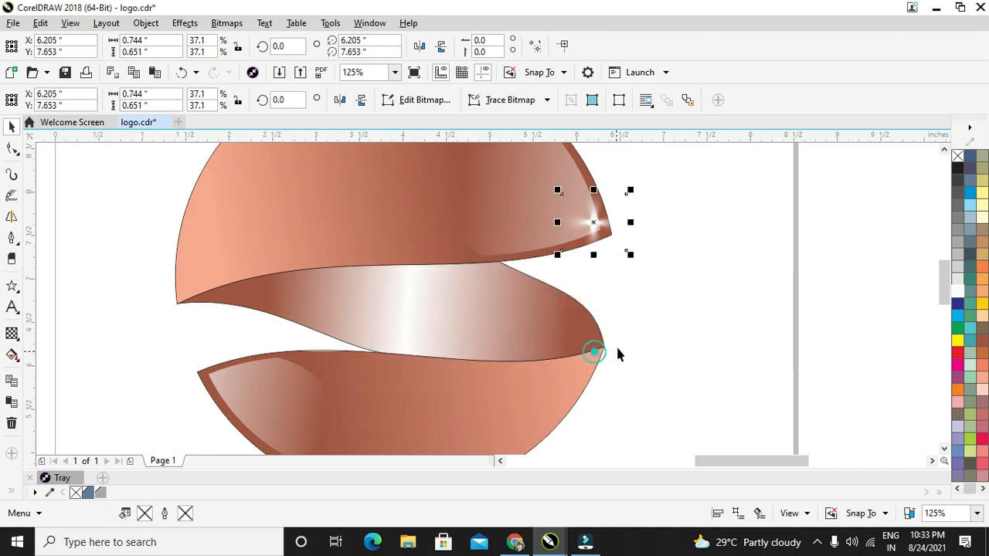
# Seat the sparkle on the upper shape's right tip and place copies on its upper left area, the lower shape's left tip and lower right area
pyautogui.moveTo(592, 219); pyautogui.dragTo(596, 224)
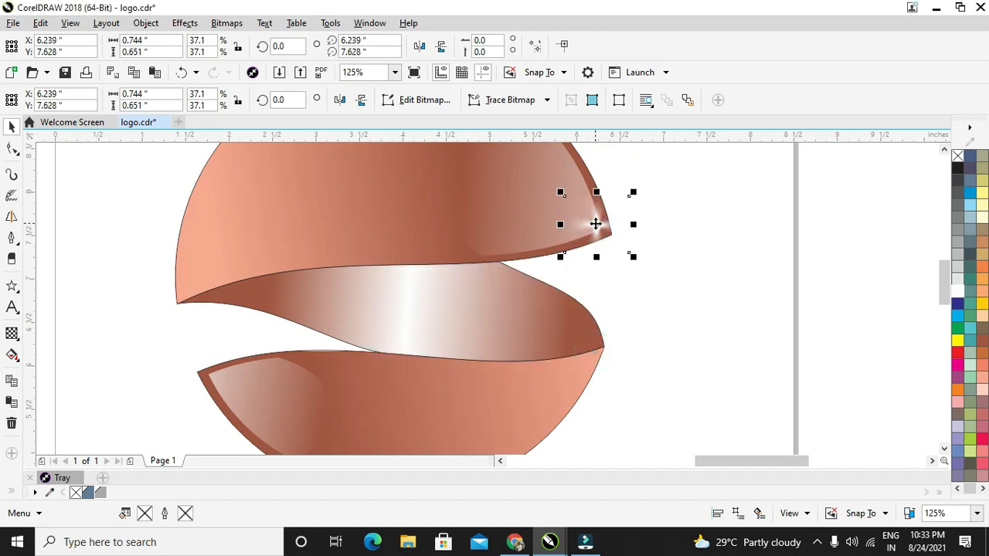
pyautogui.click(648, 234)
pyautogui.moveTo(599, 226); pyautogui.dragTo(405, 284)
pyautogui.scroll(-1, 466, 422)
pyautogui.click(544, 257)
pyautogui.scroll(-1, 572, 270)
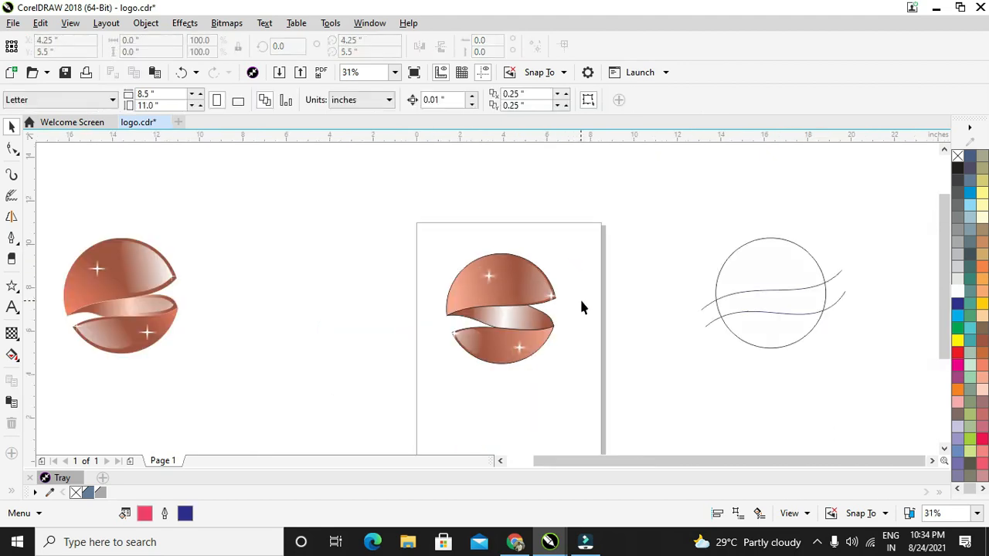
# Resize the sparkle in the upper left area of the upper shape to about 0.76 by 0.66 inches
pyautogui.scroll(1, 479, 333)
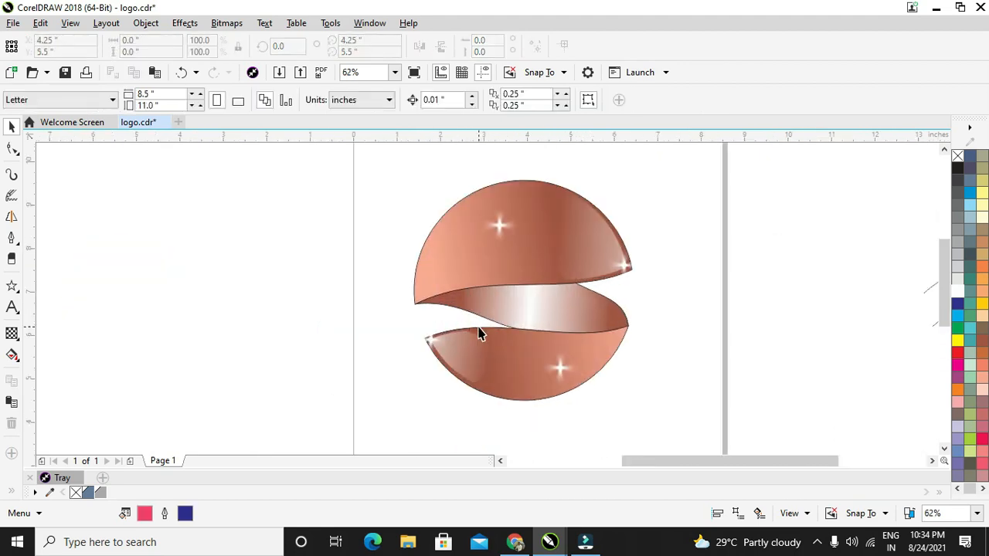
pyautogui.scroll(-1, 479, 333)
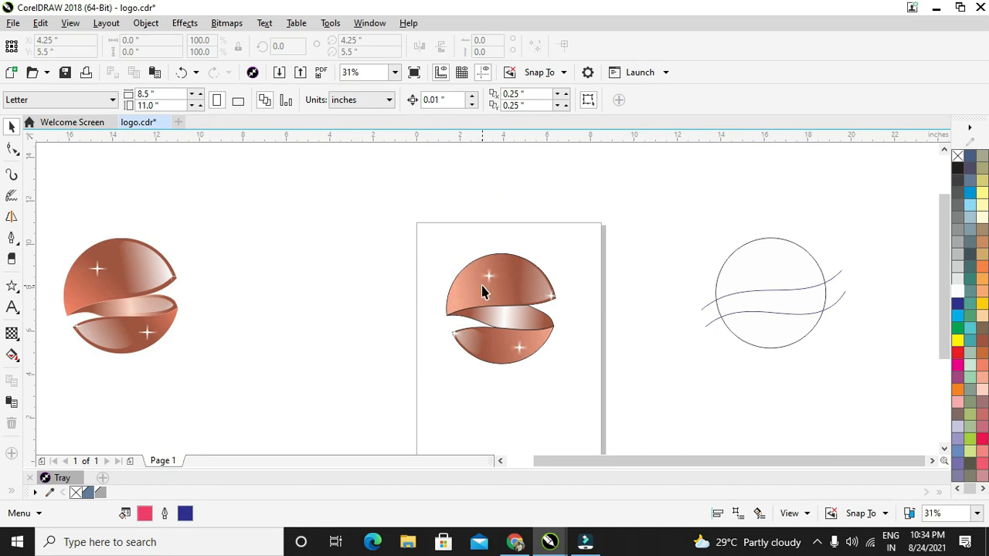
pyautogui.scroll(1, 495, 285)
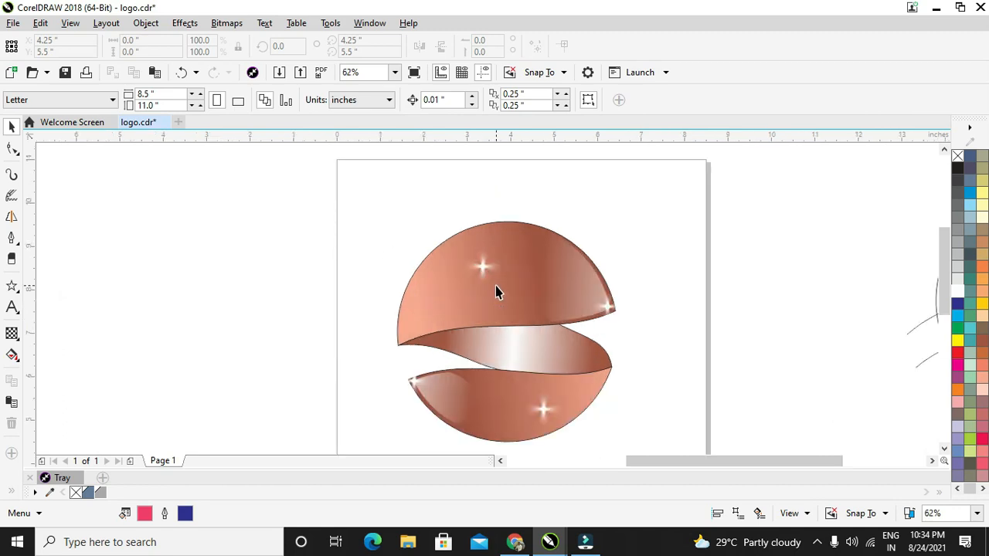
pyautogui.scroll(-1, 500, 285)
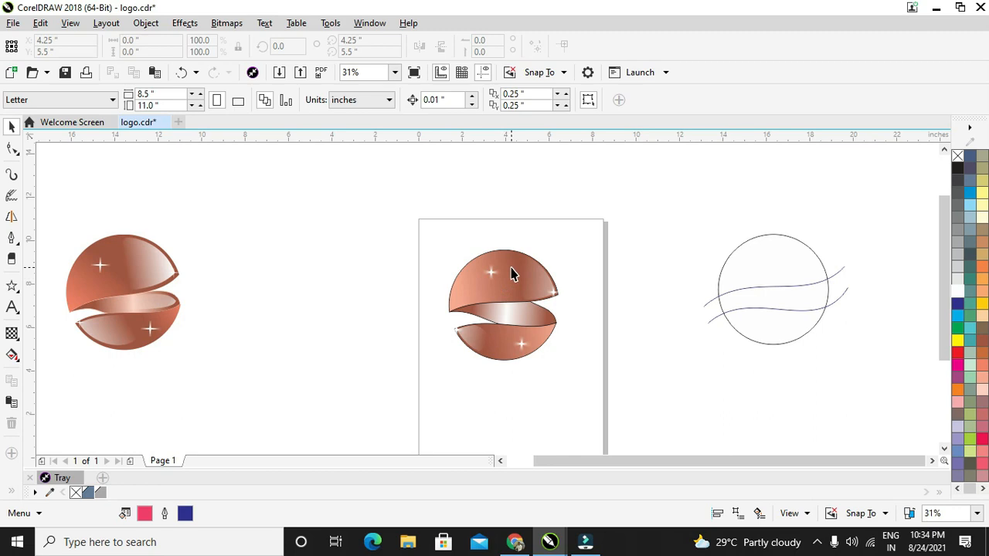
pyautogui.scroll(1, 511, 273)
pyautogui.click(511, 277)
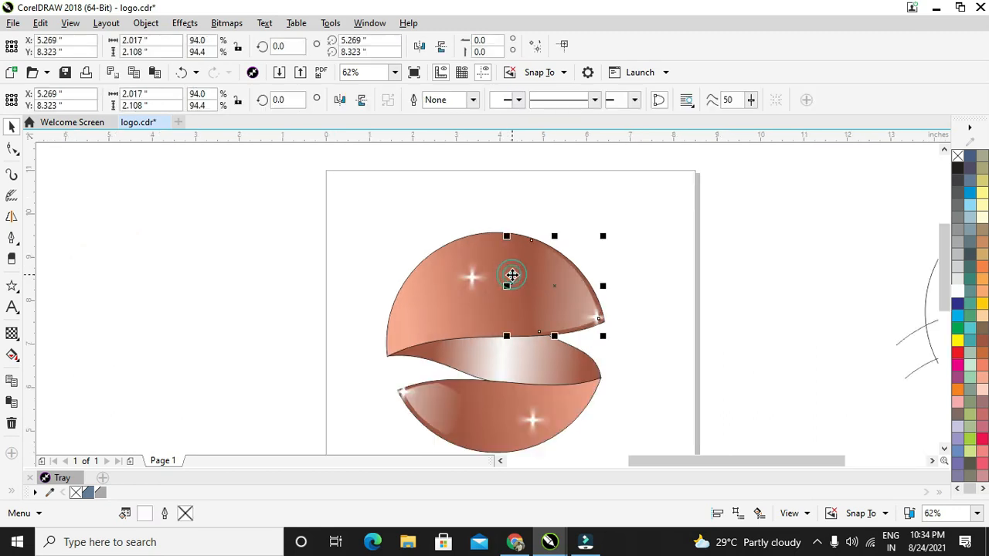
pyautogui.click(478, 276)
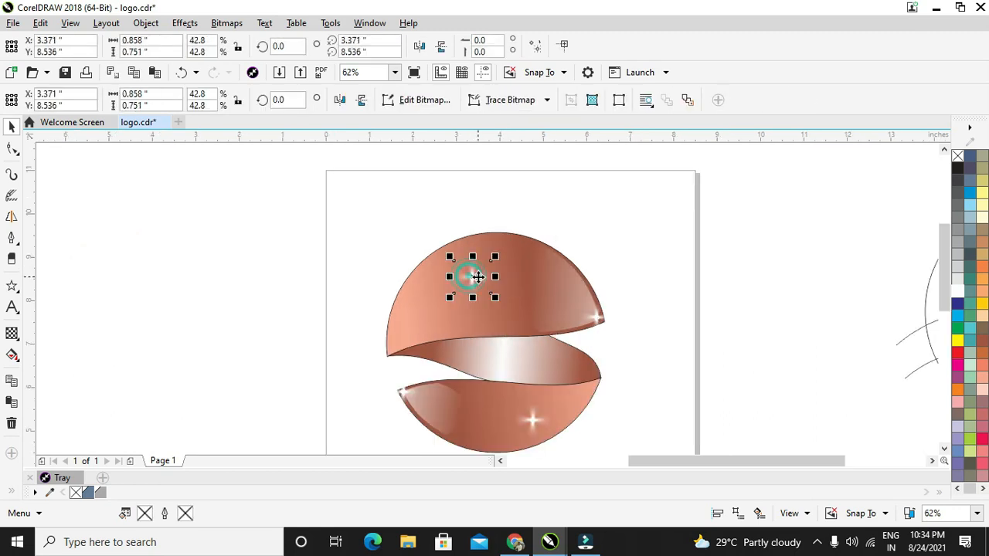
pyautogui.scroll(1, 495, 277)
pyautogui.scroll(-1, 496, 277)
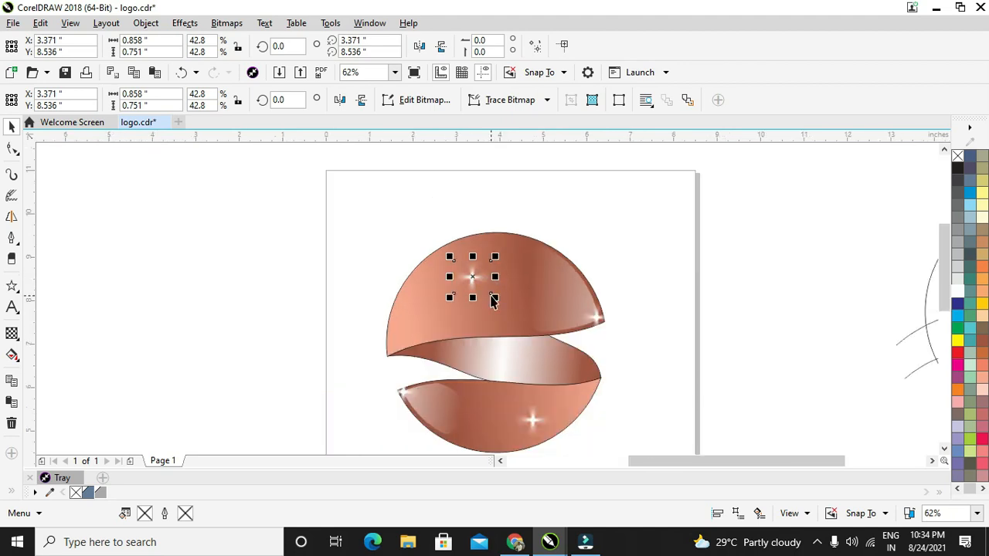
pyautogui.moveTo(495, 297); pyautogui.dragTo(501, 303)
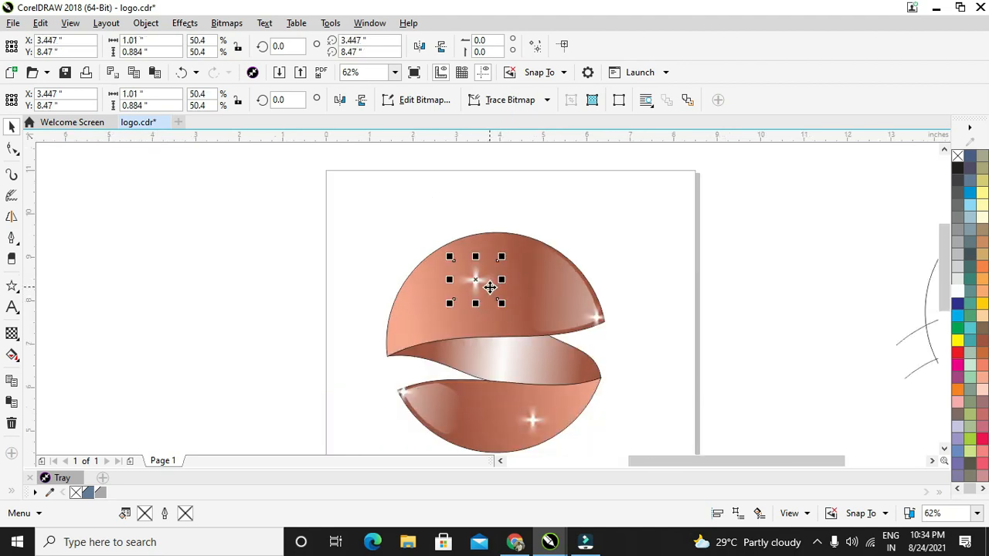
pyautogui.scroll(1, 490, 287)
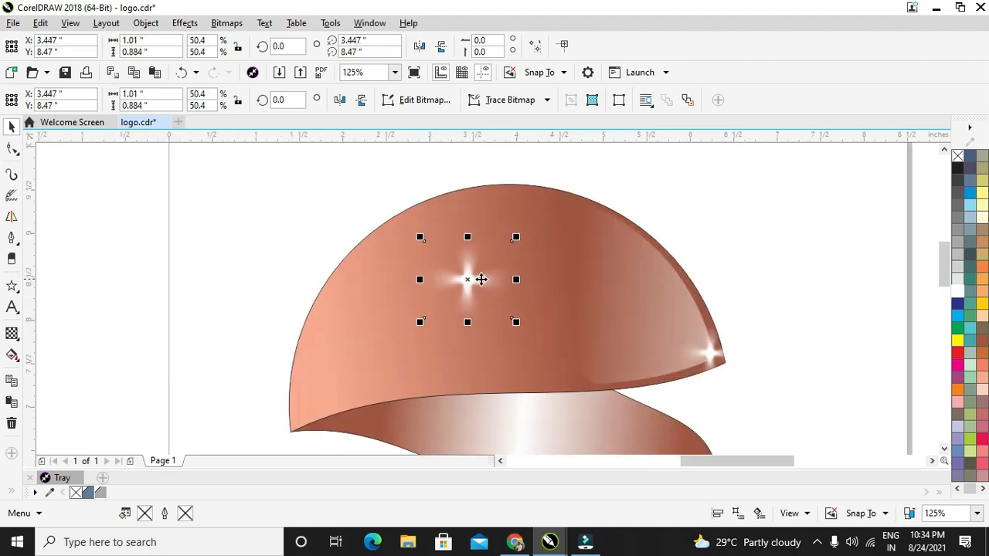
pyautogui.moveTo(418, 236); pyautogui.dragTo(431, 246)
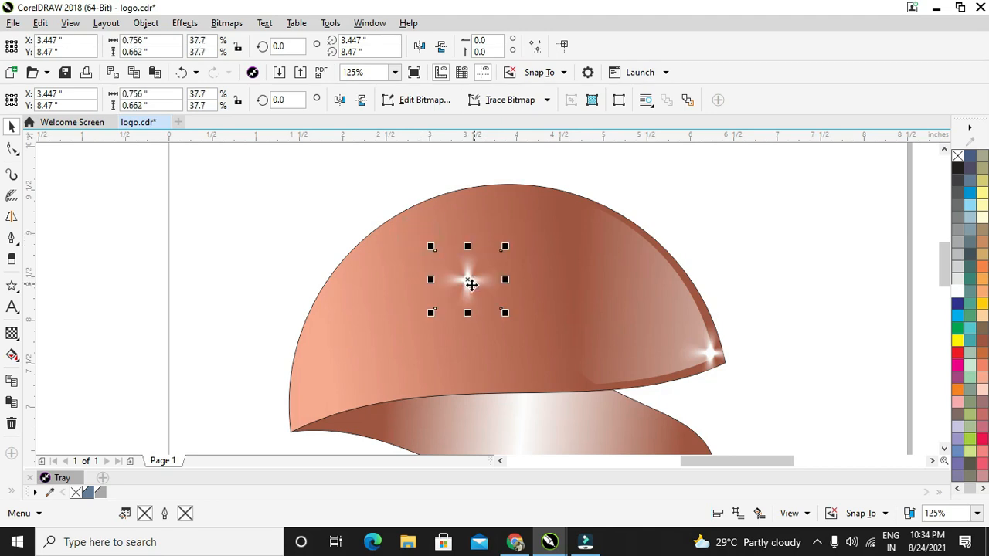
pyautogui.click(435, 250)
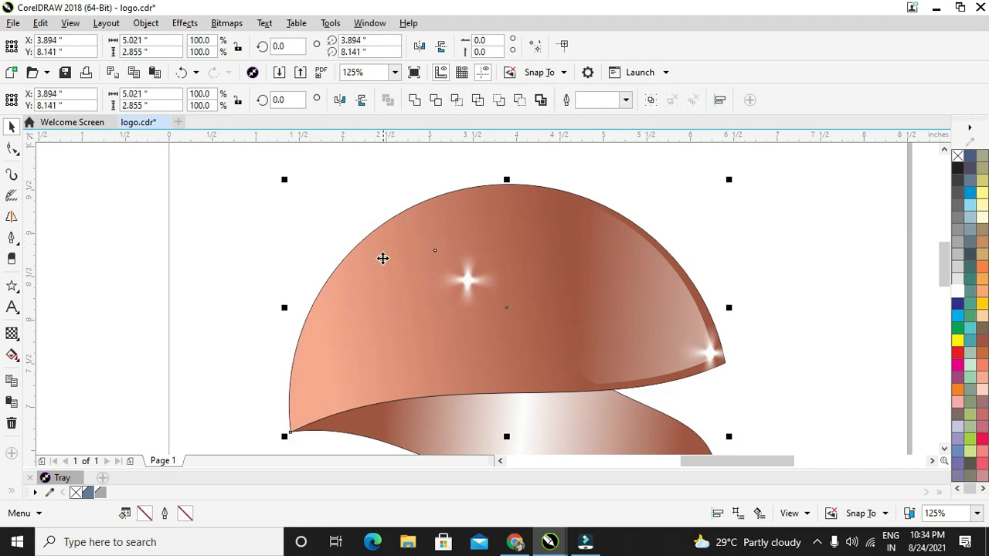
pyautogui.scroll(-2, 414, 264)
pyautogui.scroll(1, 421, 271)
pyautogui.click(436, 266)
pyautogui.click(435, 262)
pyautogui.click(436, 260)
pyautogui.moveTo(364, 181); pyautogui.dragTo(437, 254)
pyautogui.click(501, 403)
pyautogui.click(611, 294)
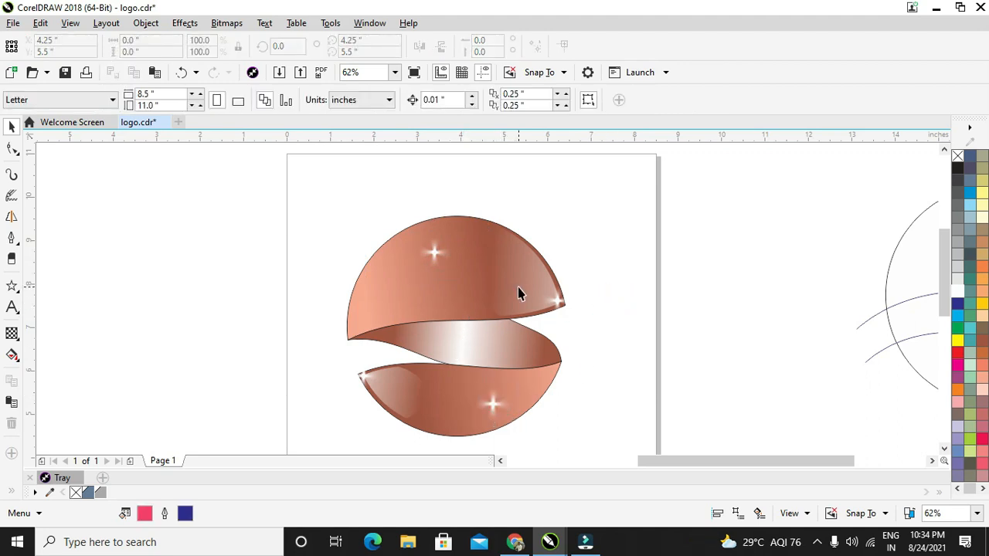
pyautogui.click(507, 342)
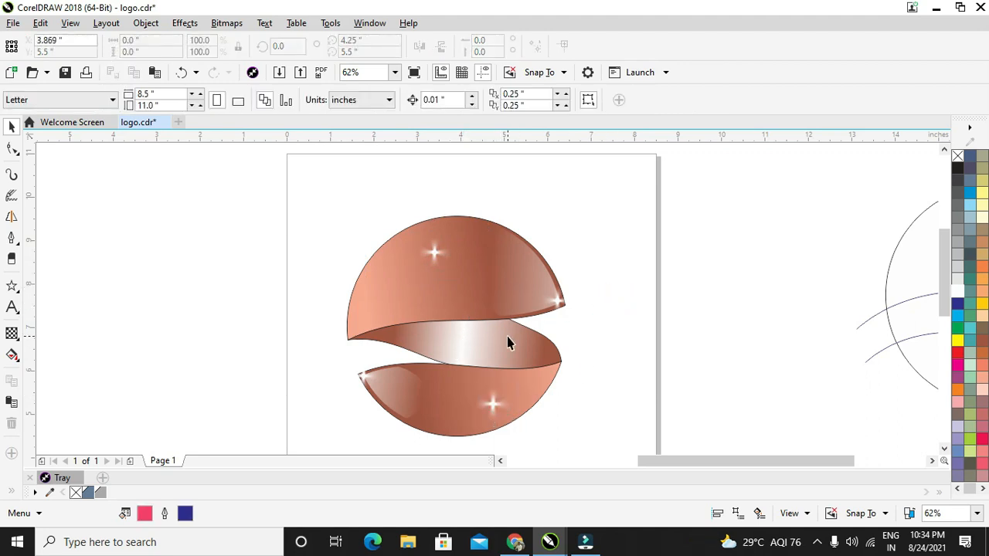
pyautogui.click(586, 269)
# Move the reference logo from the far left to beside the page, centred at about X -2.84, Y 7.29 inches
pyautogui.scroll(-1, 574, 274)
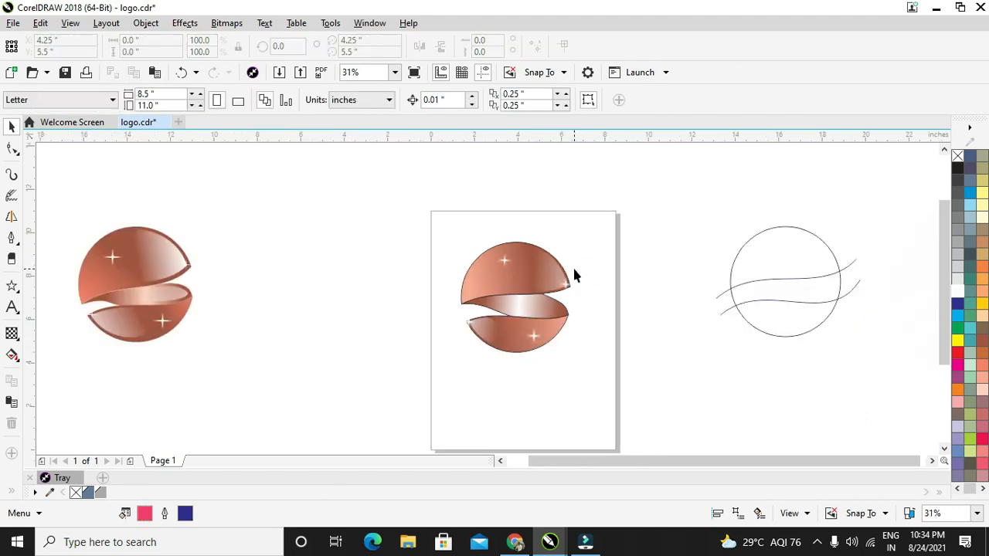
pyautogui.moveTo(66, 194); pyautogui.dragTo(250, 392)
pyautogui.moveTo(128, 258); pyautogui.dragTo(390, 276)
pyautogui.scroll(1, 433, 295)
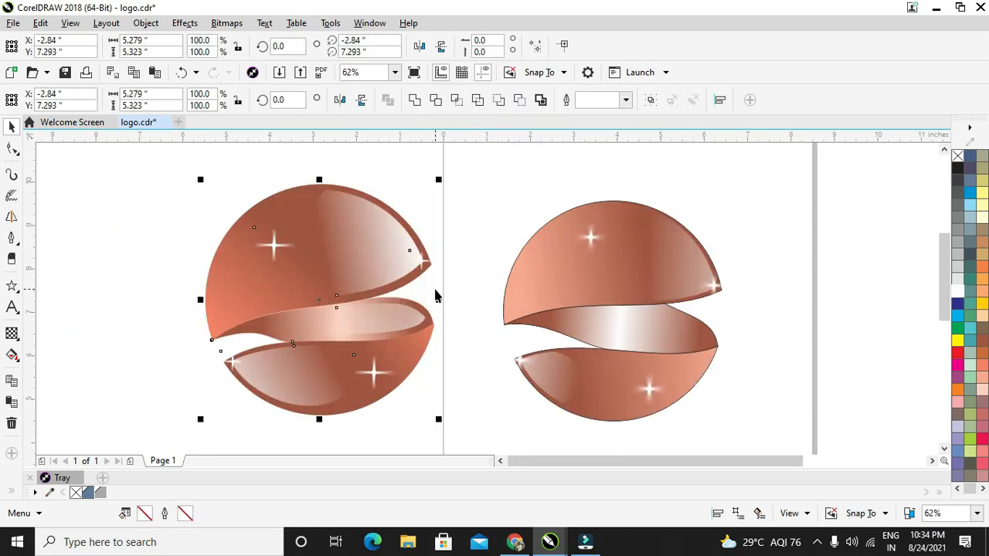
# Rearrange both logos so the reference stays beside the page and the recreated logo sits on it at about X 4.80, Y 6.87 inches
pyautogui.scroll(-1, 435, 295)
pyautogui.moveTo(445, 202); pyautogui.dragTo(613, 377)
pyautogui.moveTo(530, 283); pyautogui.dragTo(207, 244)
pyautogui.moveTo(302, 213); pyautogui.dragTo(481, 369)
pyautogui.moveTo(393, 274); pyautogui.dragTo(358, 287)
pyautogui.moveTo(67, 162); pyautogui.dragTo(265, 320)
pyautogui.moveTo(208, 252); pyautogui.dragTo(551, 294)
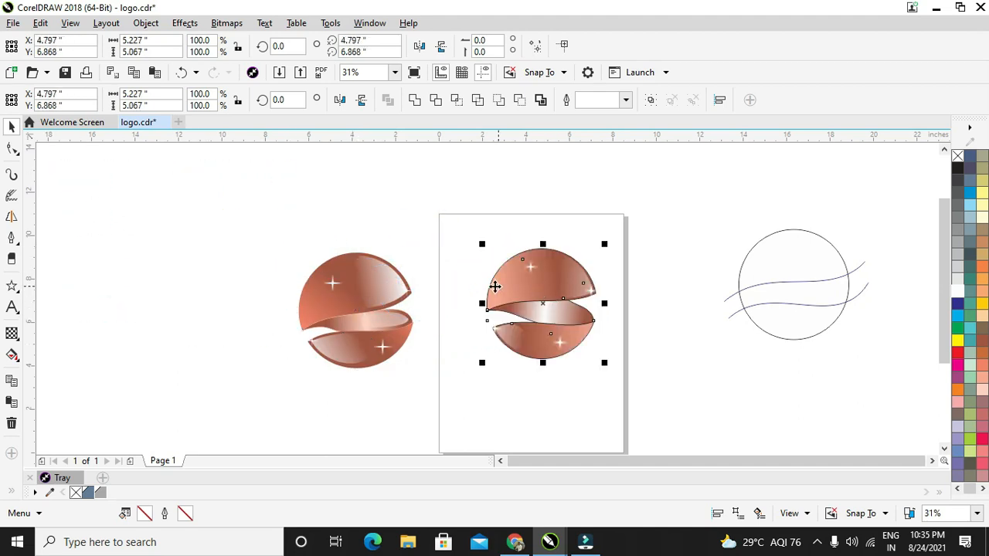
pyautogui.click(270, 236)
pyautogui.click(523, 287)
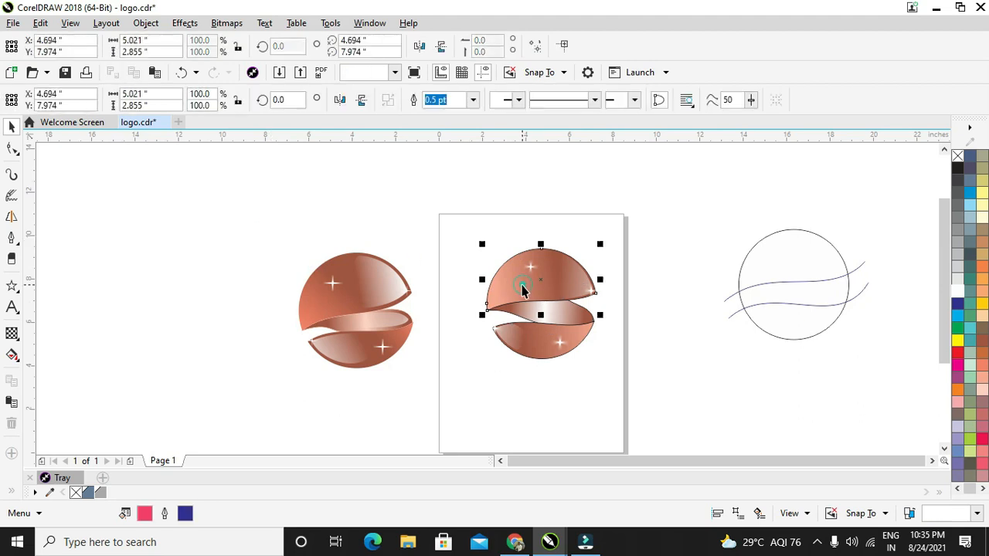
pyautogui.click(433, 237)
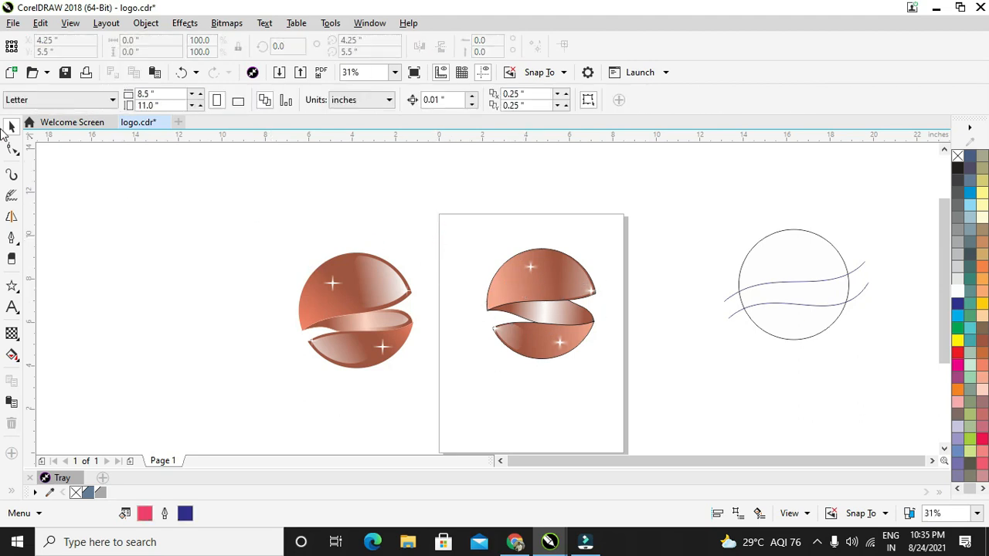
pyautogui.moveTo(552, 307); pyautogui.dragTo(624, 375)
# Delete the construction circle and its two wavy curves on the right of the page
pyautogui.click(624, 273)
pyautogui.moveTo(714, 190)
pyautogui.mouseDown()
pyautogui.moveTo(862, 379)
pyautogui.moveTo(899, 381)
pyautogui.mouseUp()
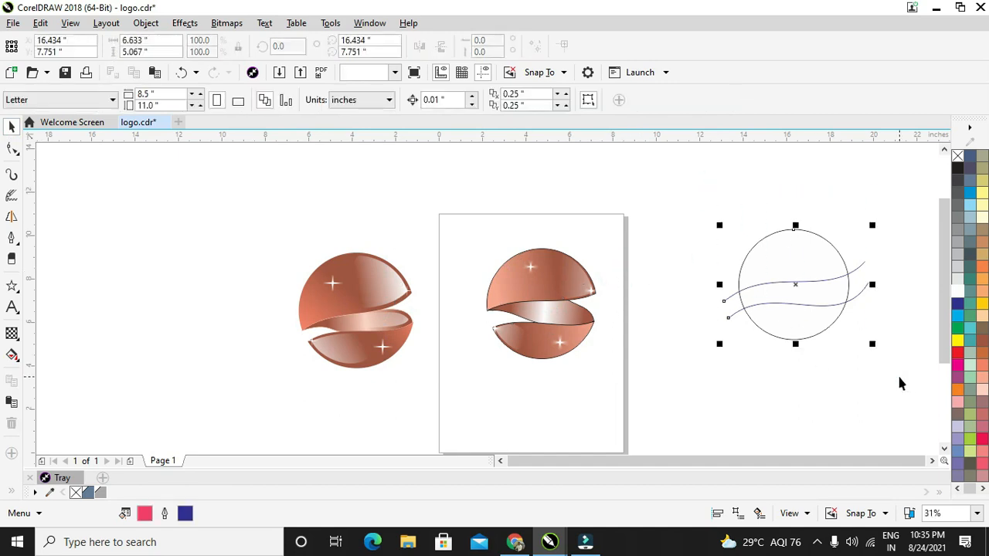
pyautogui.press('Delete')
# Move the recreated logo to the far left, at about X -13.94, Y 7.34 inches, and place the reference logo on the page
pyautogui.click(551, 330)
pyautogui.moveTo(559, 277); pyautogui.dragTo(155, 267)
pyautogui.moveTo(270, 223); pyautogui.dragTo(423, 377)
pyautogui.moveTo(385, 319); pyautogui.dragTo(536, 298)
pyautogui.click(316, 280)
# Select all parts of the recreated logo to the left of the page
pyautogui.moveTo(257, 211); pyautogui.dragTo(55, 379)
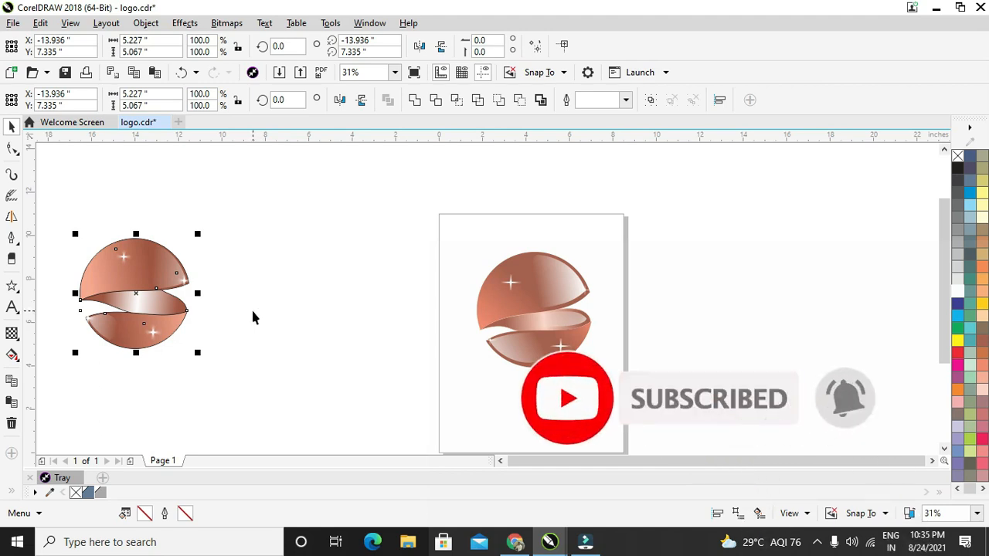
pyautogui.click(232, 214)
pyautogui.moveTo(232, 199); pyautogui.dragTo(17, 425)
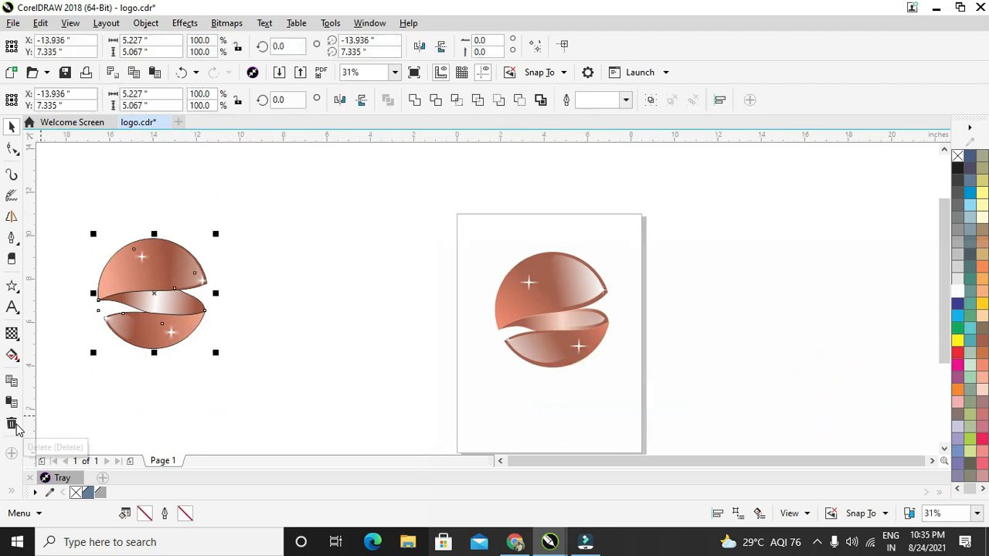